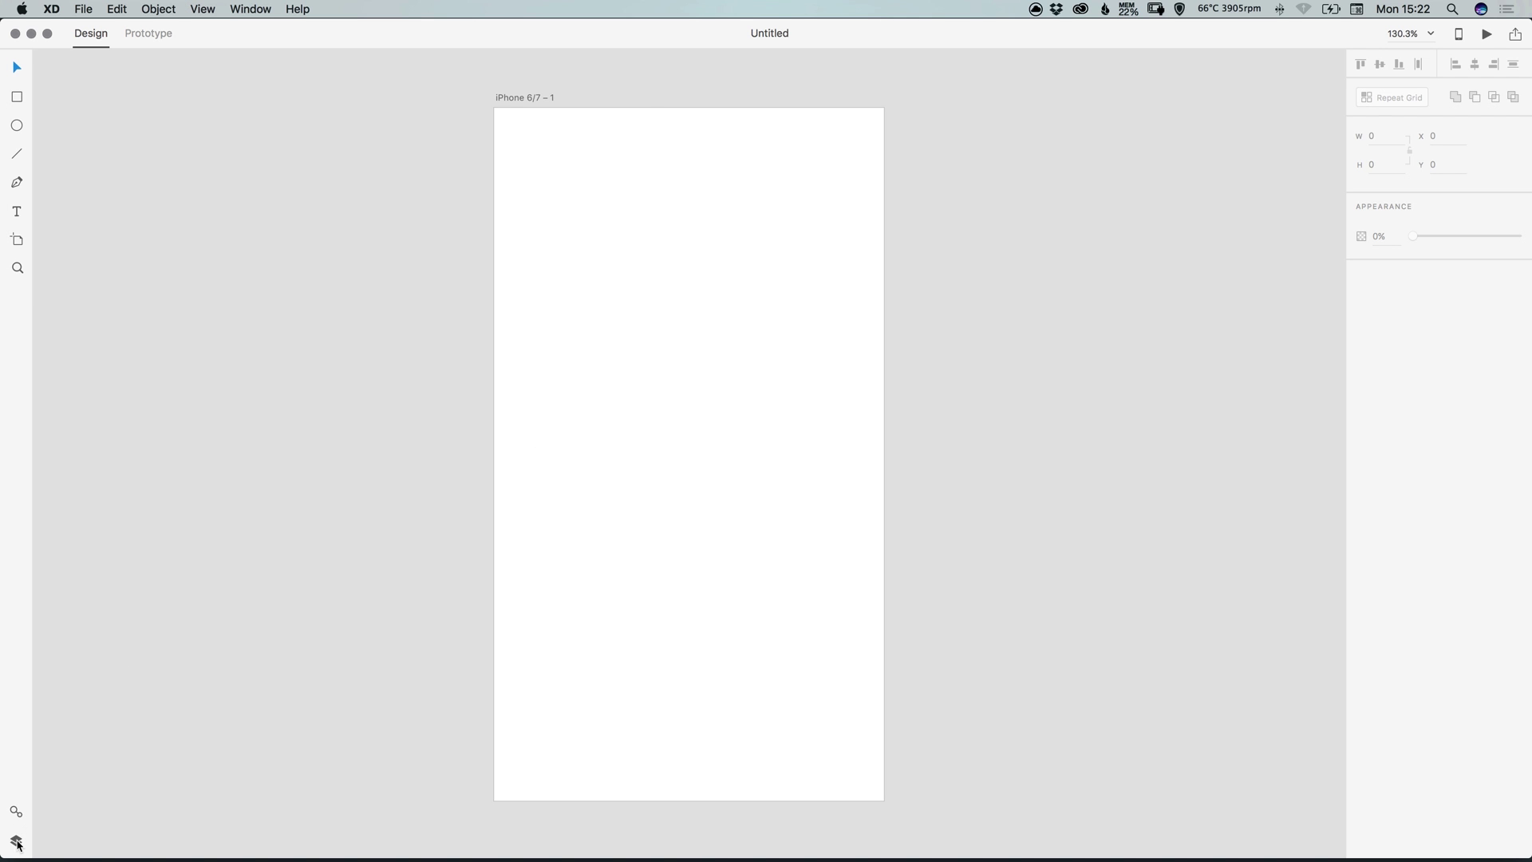
# Show the Layers panel listing the iPhone 6/7 – 1 artboard, glancing at Symbols along the way.
pyautogui.click(17, 841)
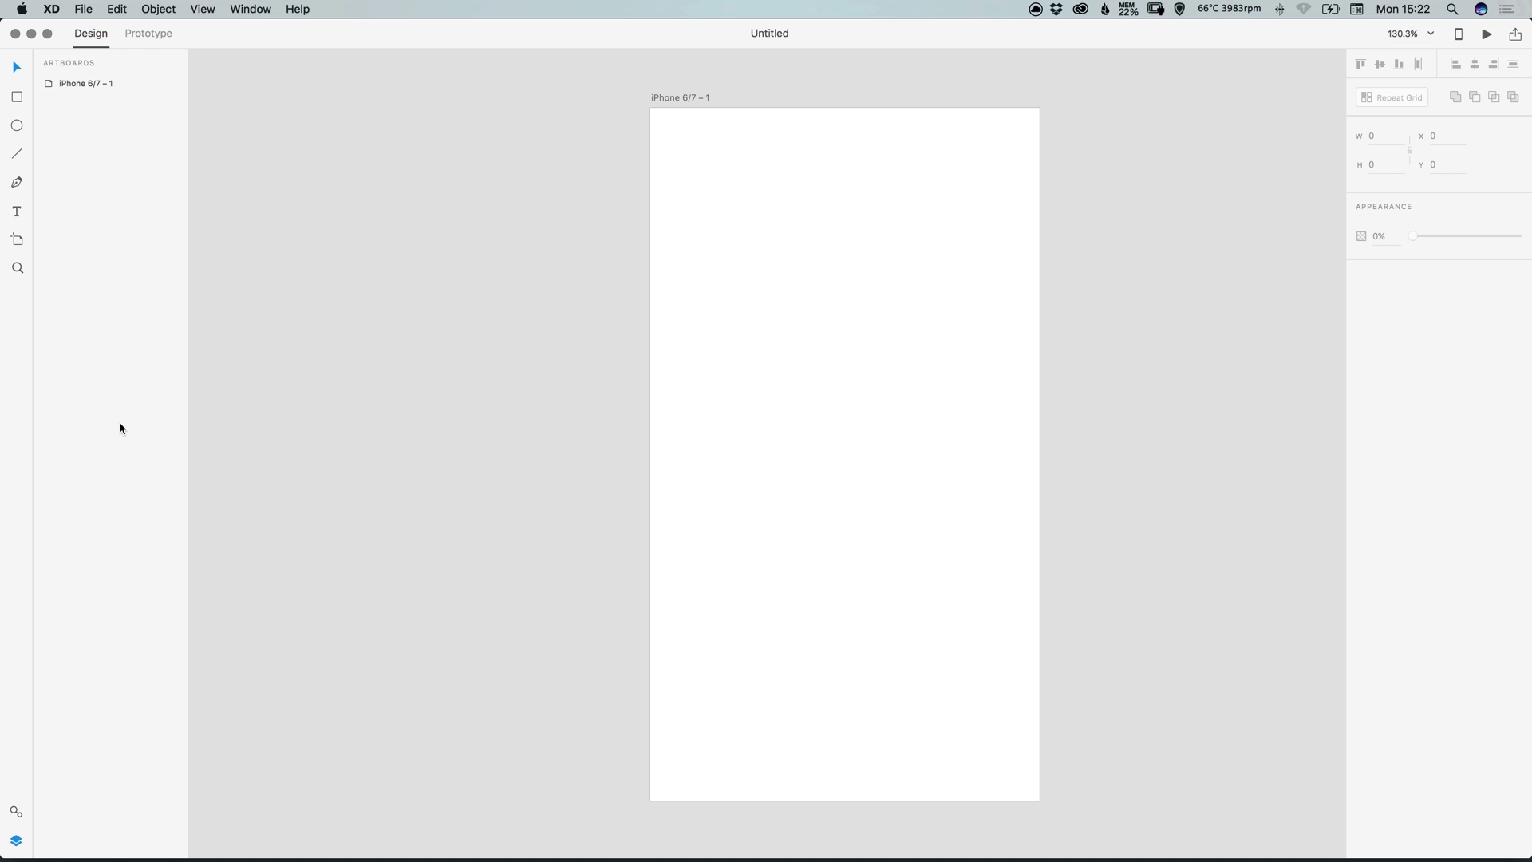
pyautogui.click(16, 811)
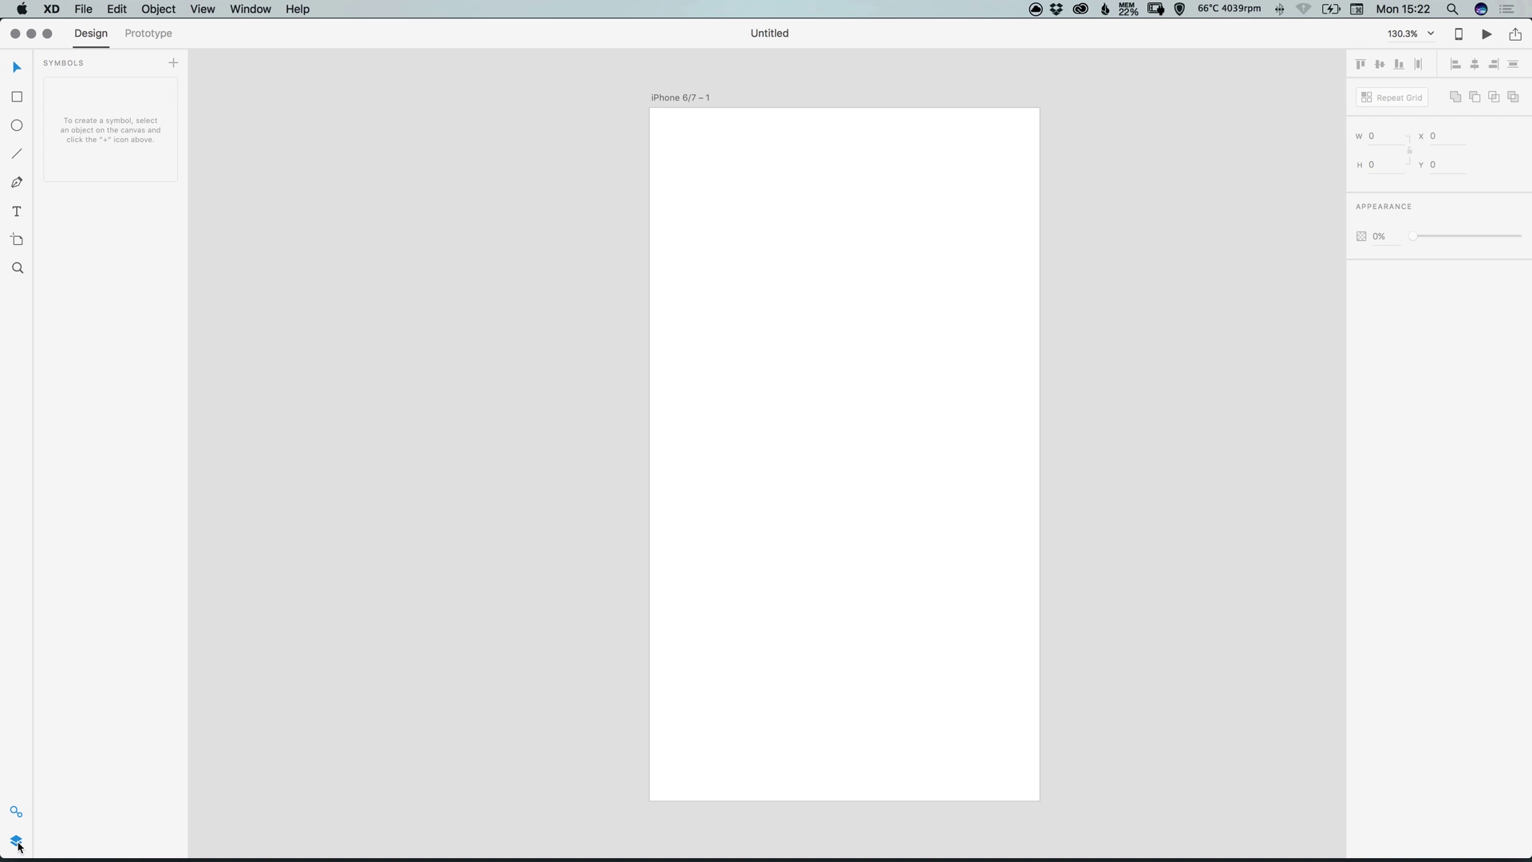
pyautogui.click(16, 840)
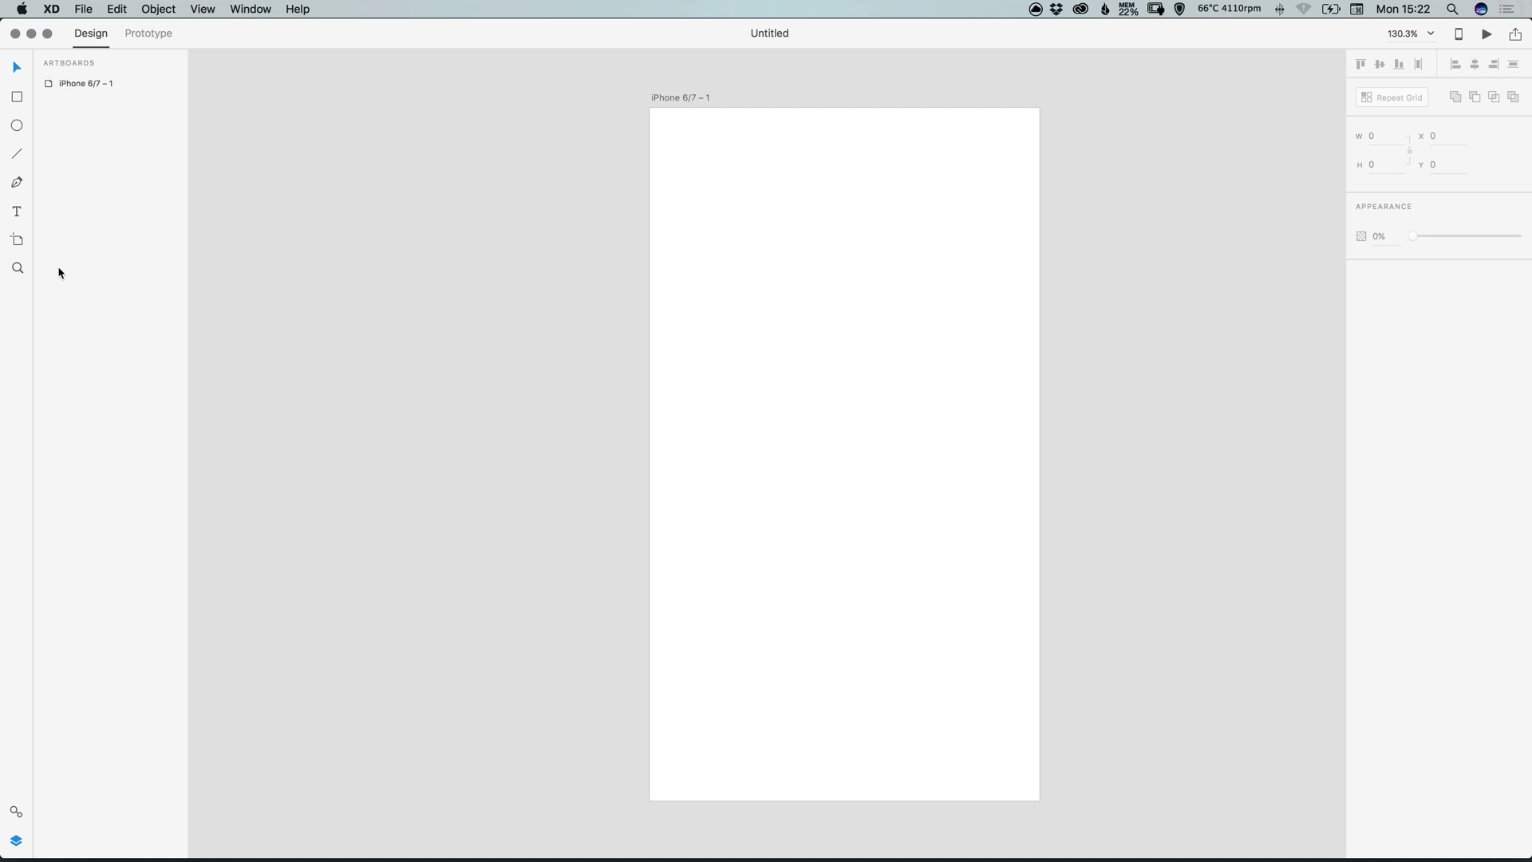
# Draw a circle, then a small square above it and large and small squares below.
pyautogui.click(17, 126)
pyautogui.moveTo(739, 261); pyautogui.dragTo(946, 467)
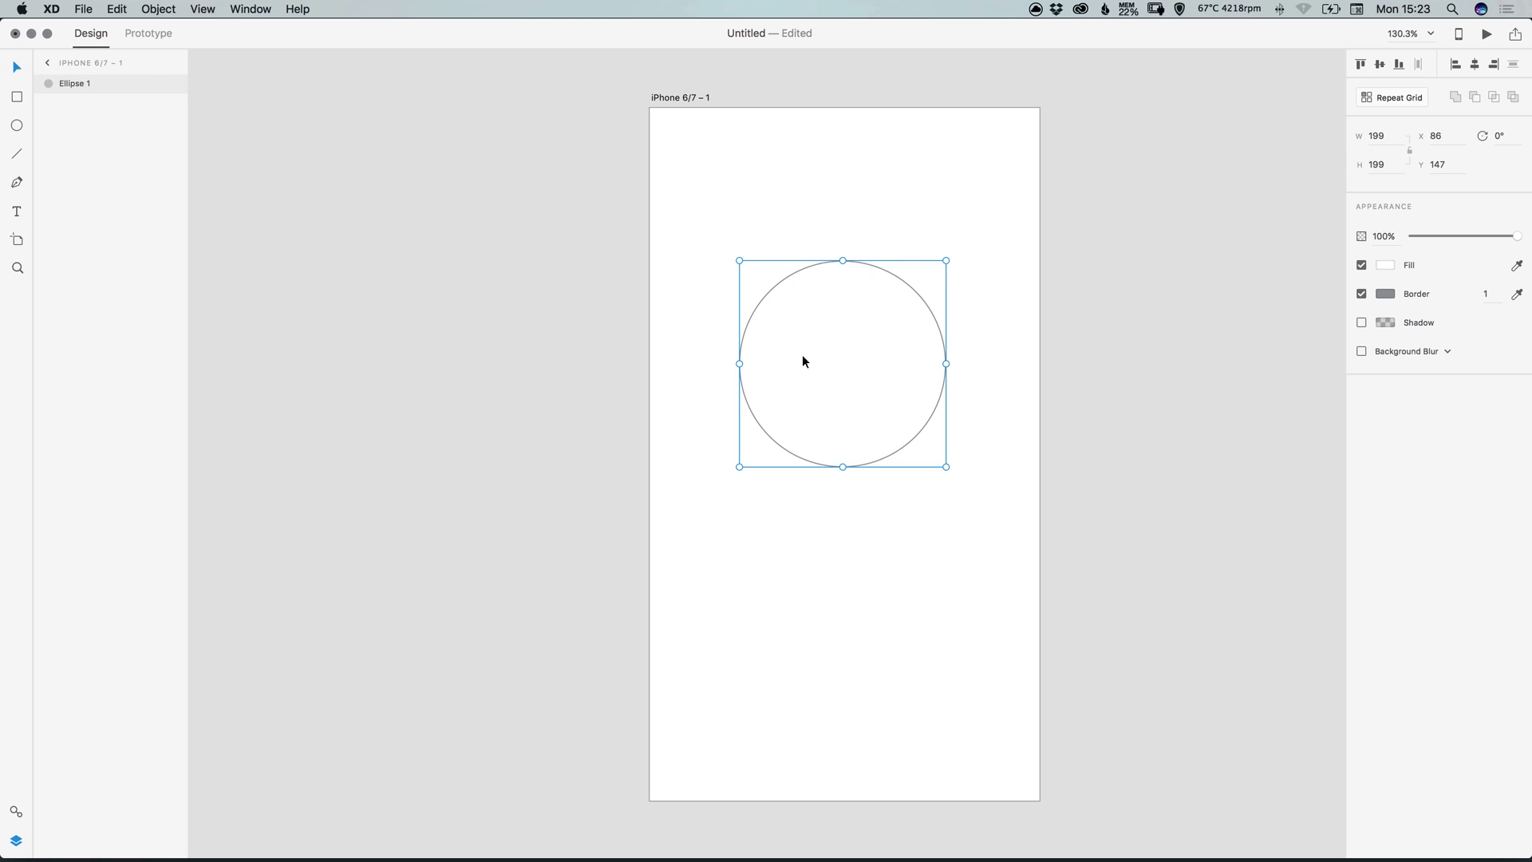
pyautogui.click(18, 96)
pyautogui.moveTo(738, 161); pyautogui.dragTo(798, 219)
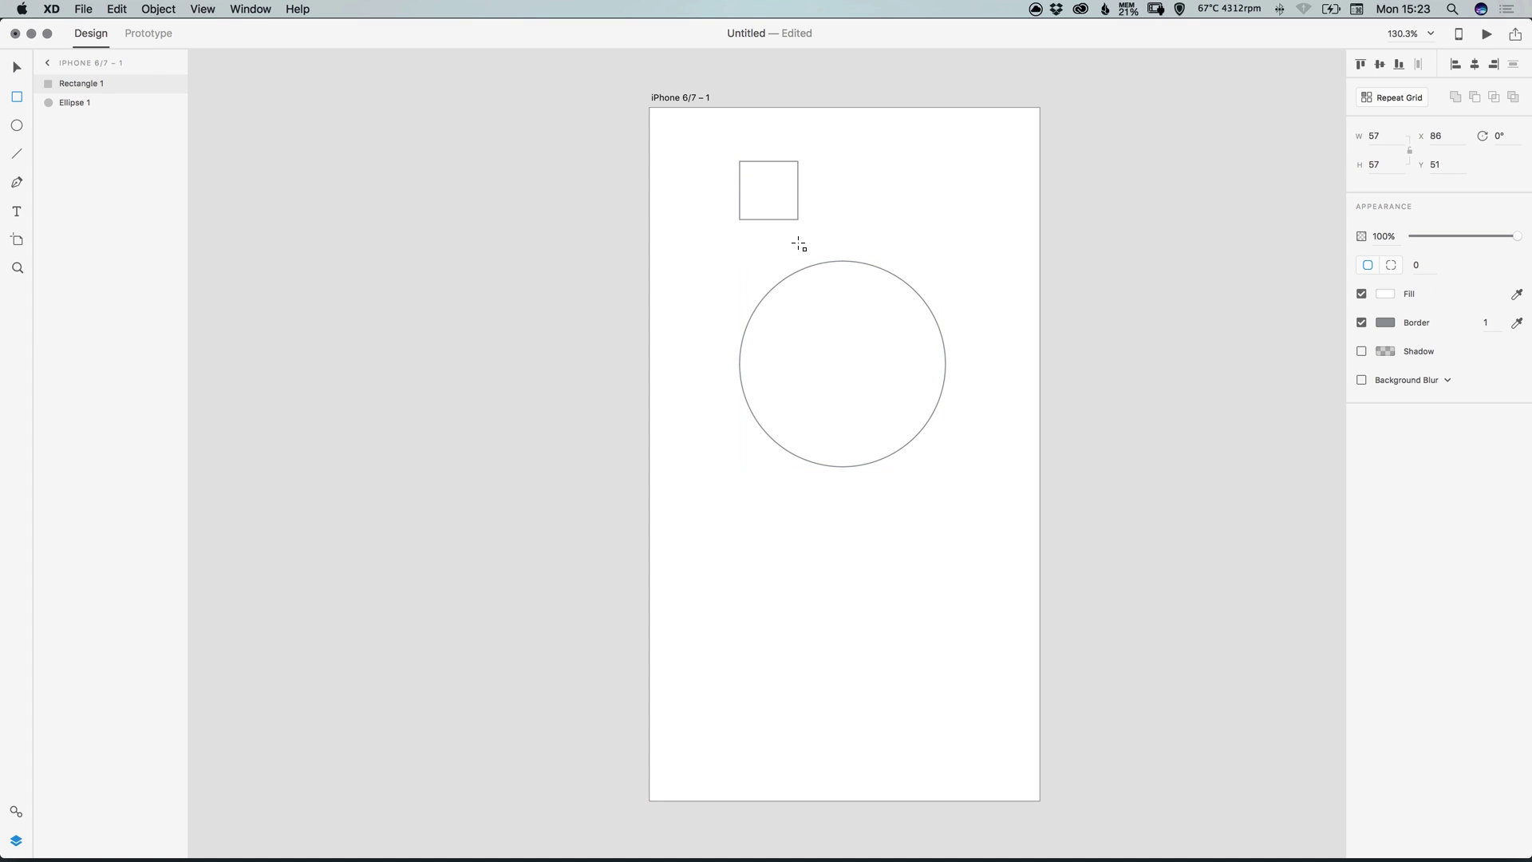
pyautogui.moveTo(747, 498); pyautogui.dragTo(867, 618)
pyautogui.moveTo(747, 665); pyautogui.dragTo(808, 725)
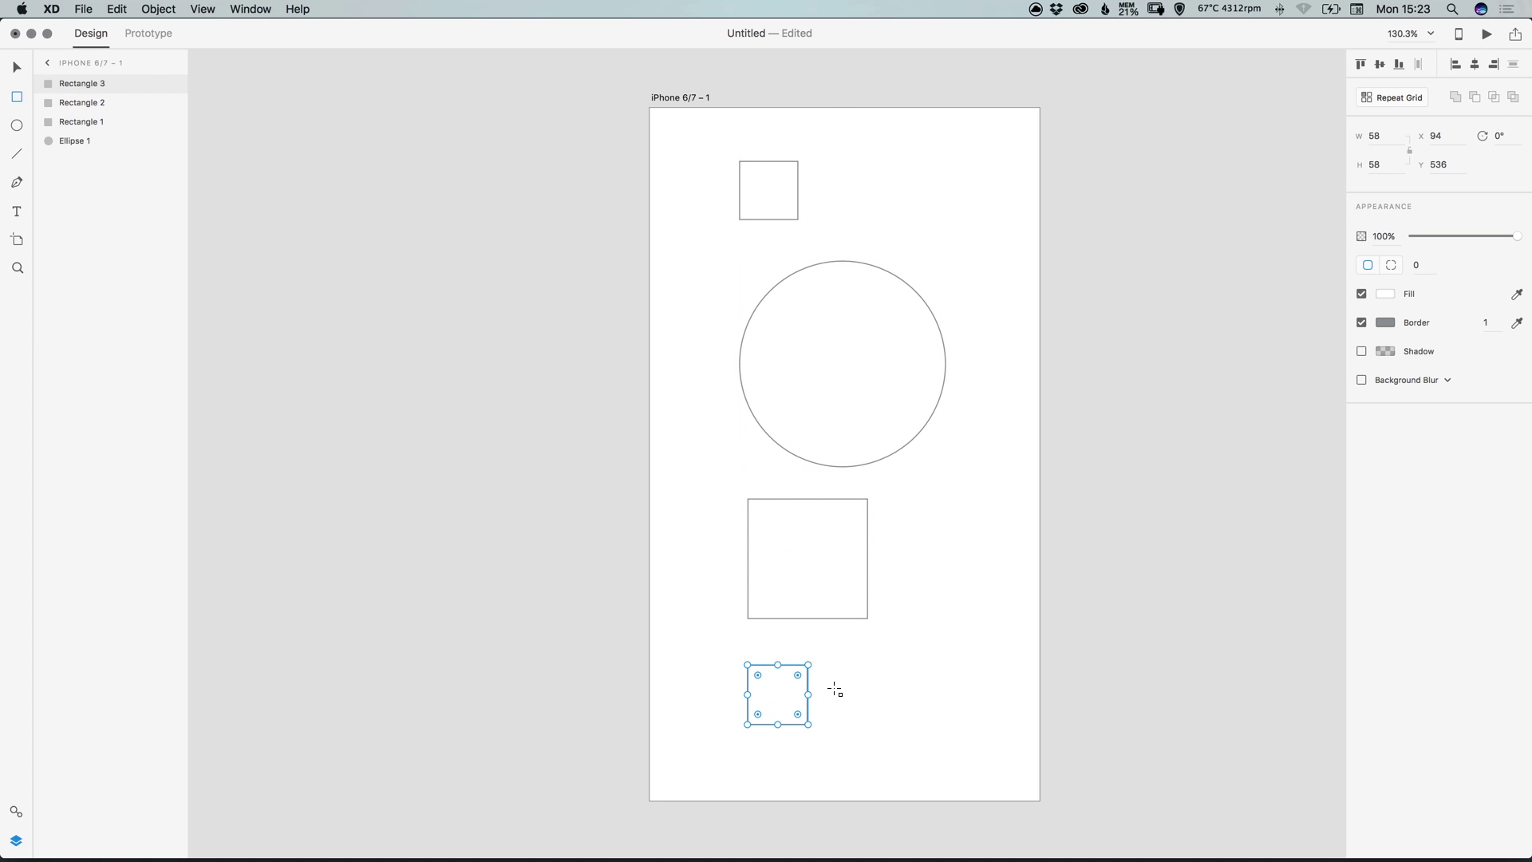
pyautogui.press('v')
# Rename the small bottom square's layer Rectangle 3 to 'Name'.
pyautogui.doubleClick(83, 86)
pyautogui.write('Name')
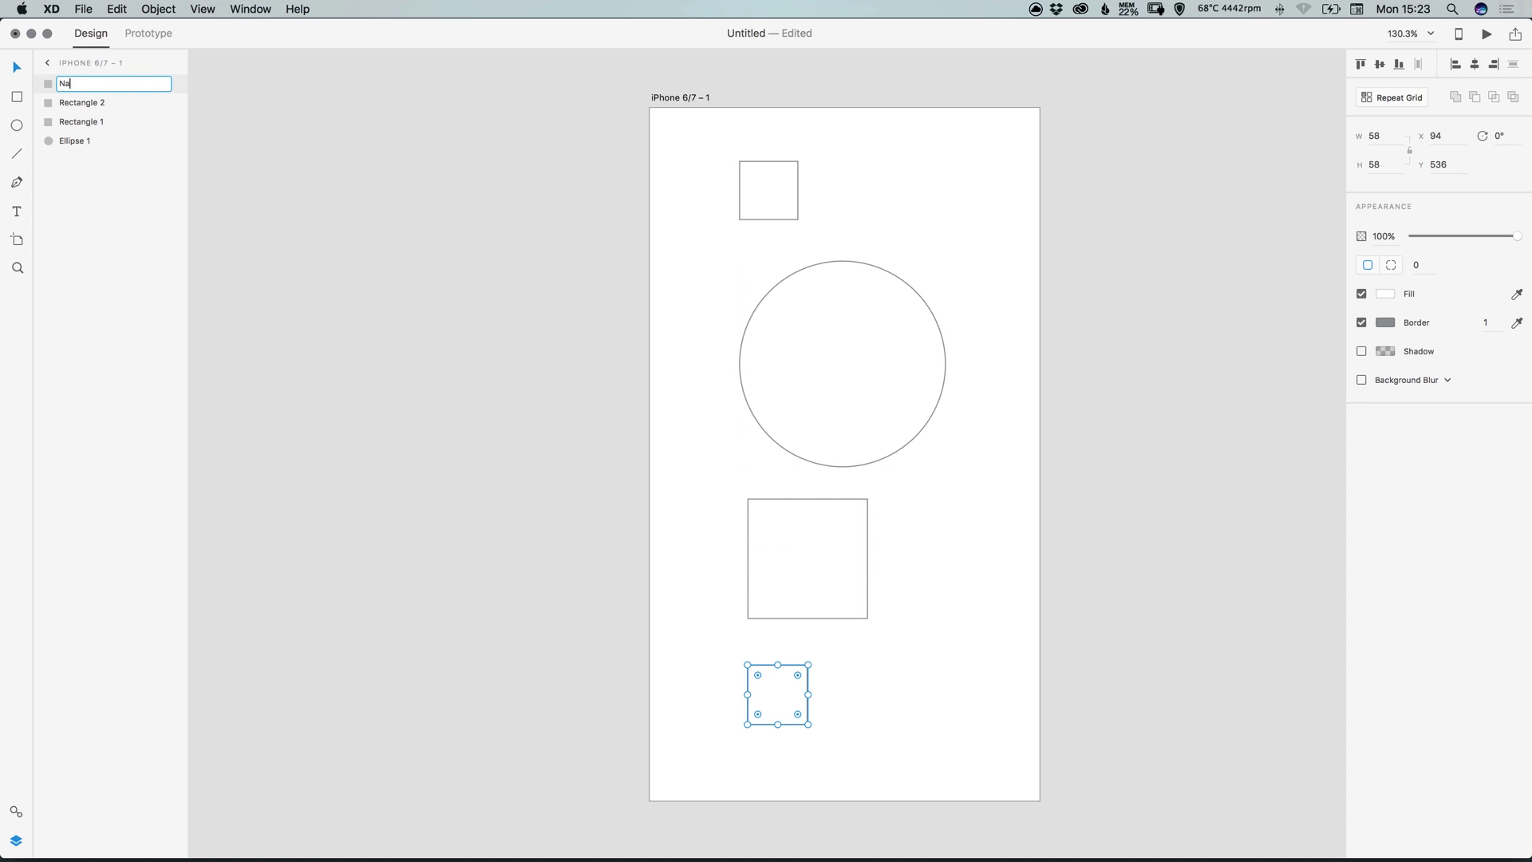
pyautogui.press('Return')
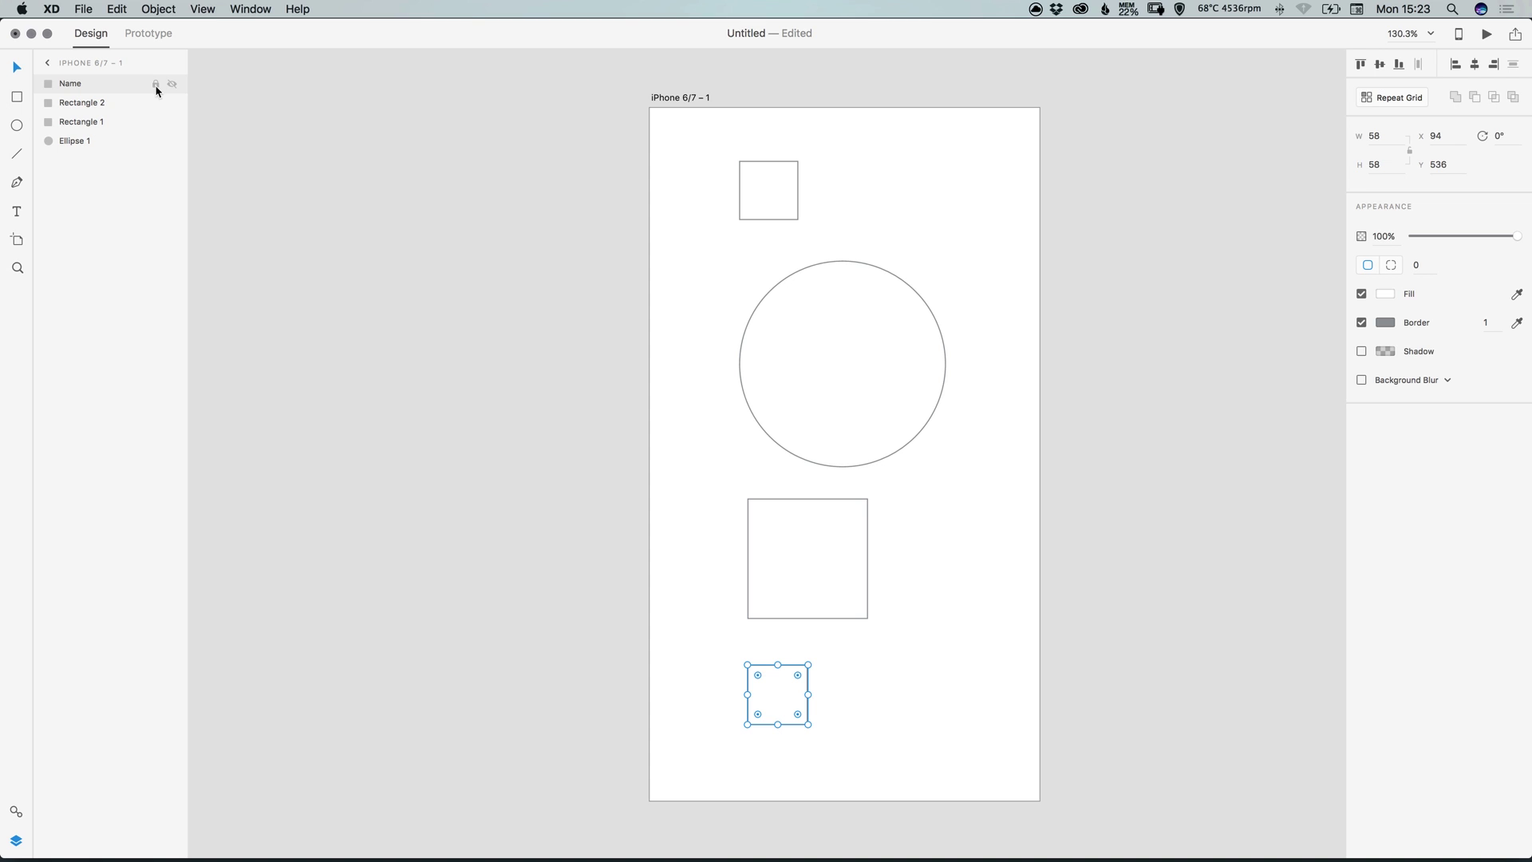
# Try locking, unlocking, hiding and showing the Name layer.
pyautogui.click(156, 84)
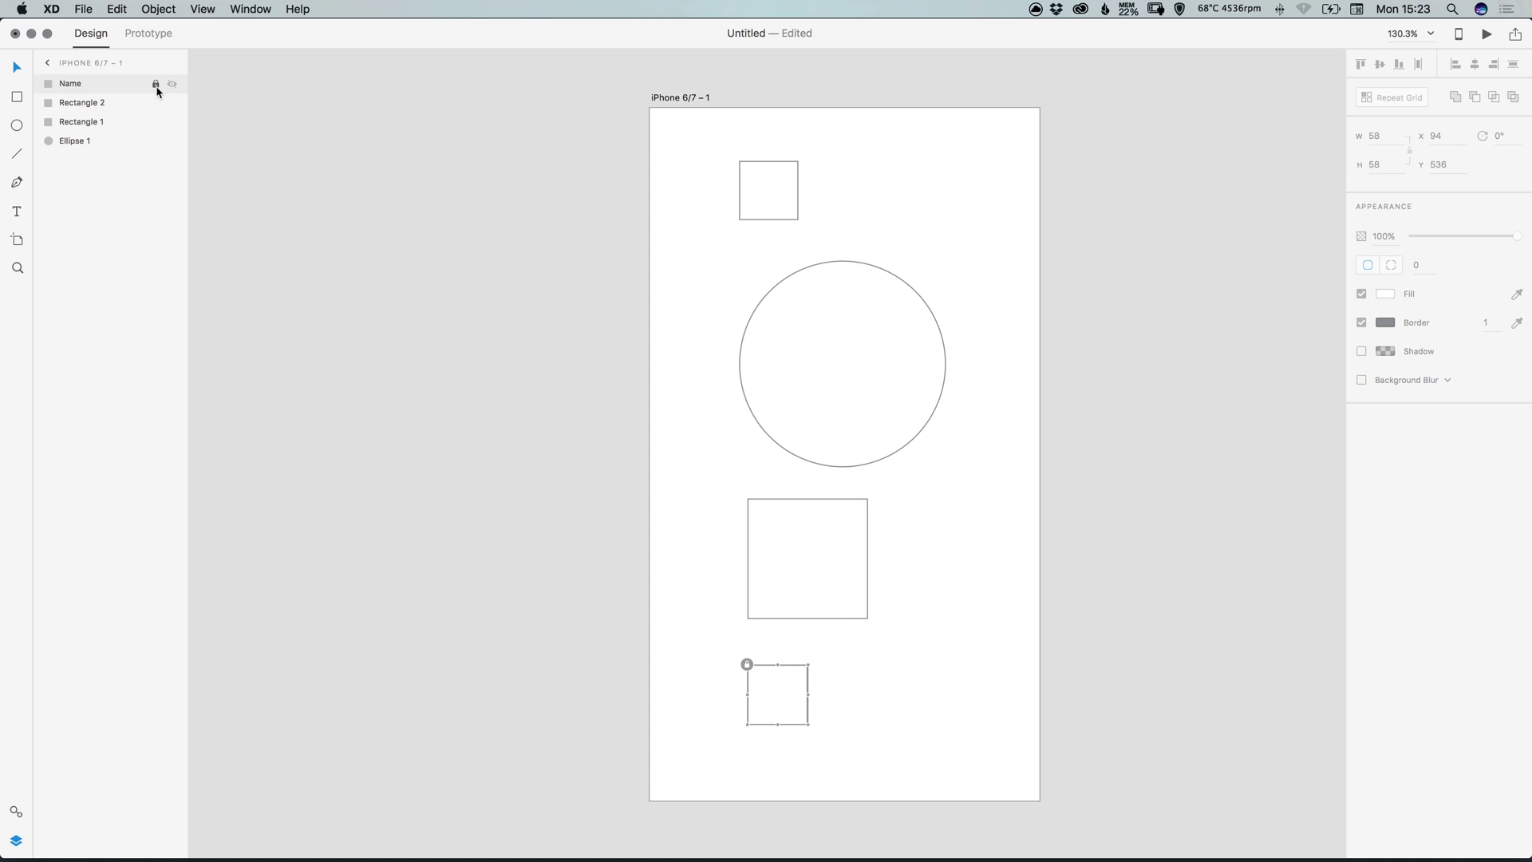
pyautogui.click(778, 662)
pyautogui.click(780, 665)
pyautogui.click(156, 84)
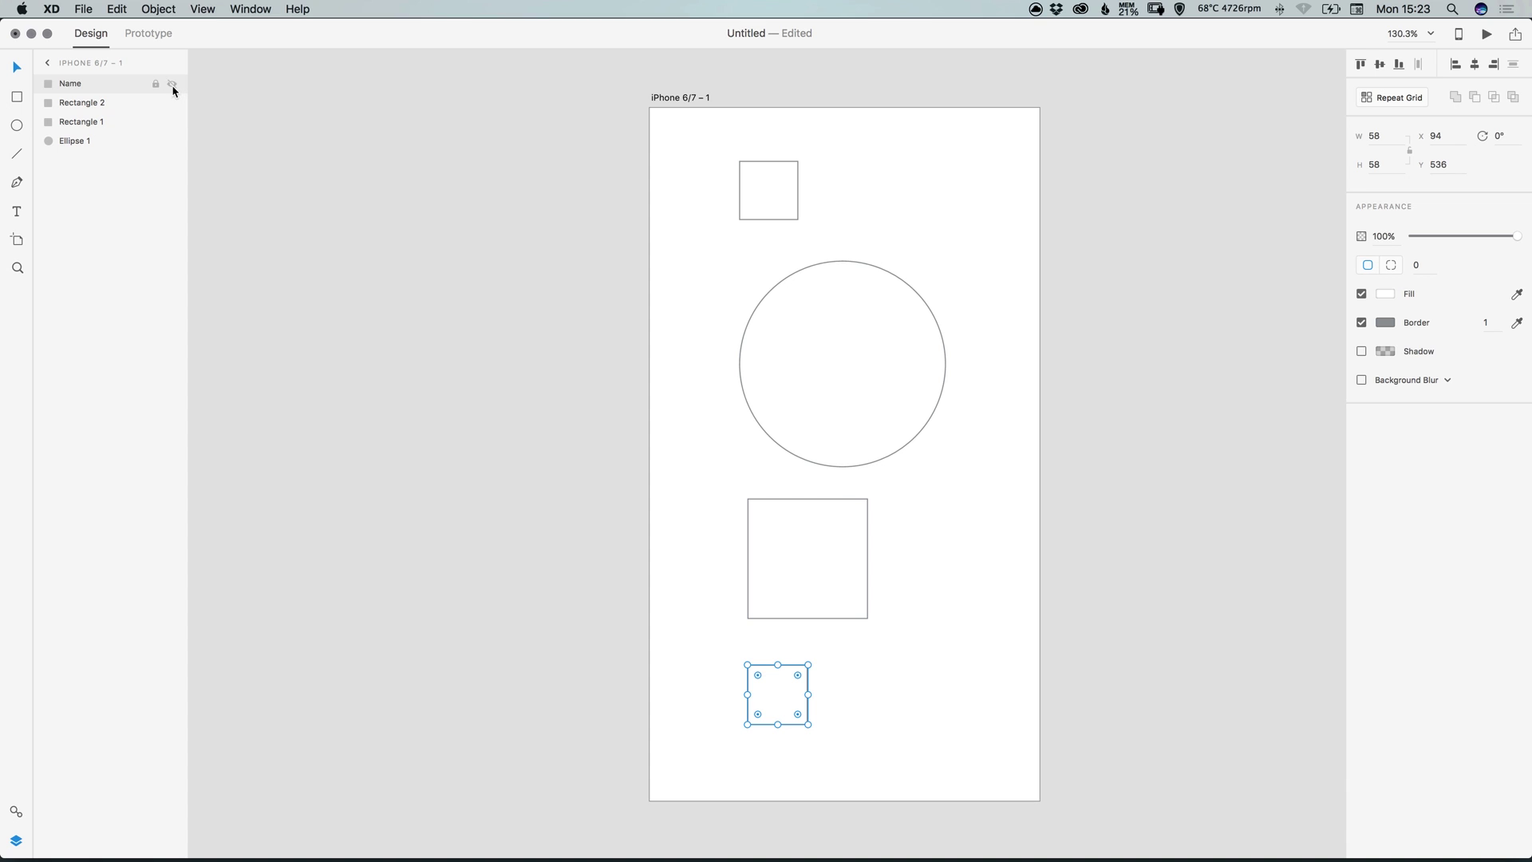
pyautogui.click(171, 84)
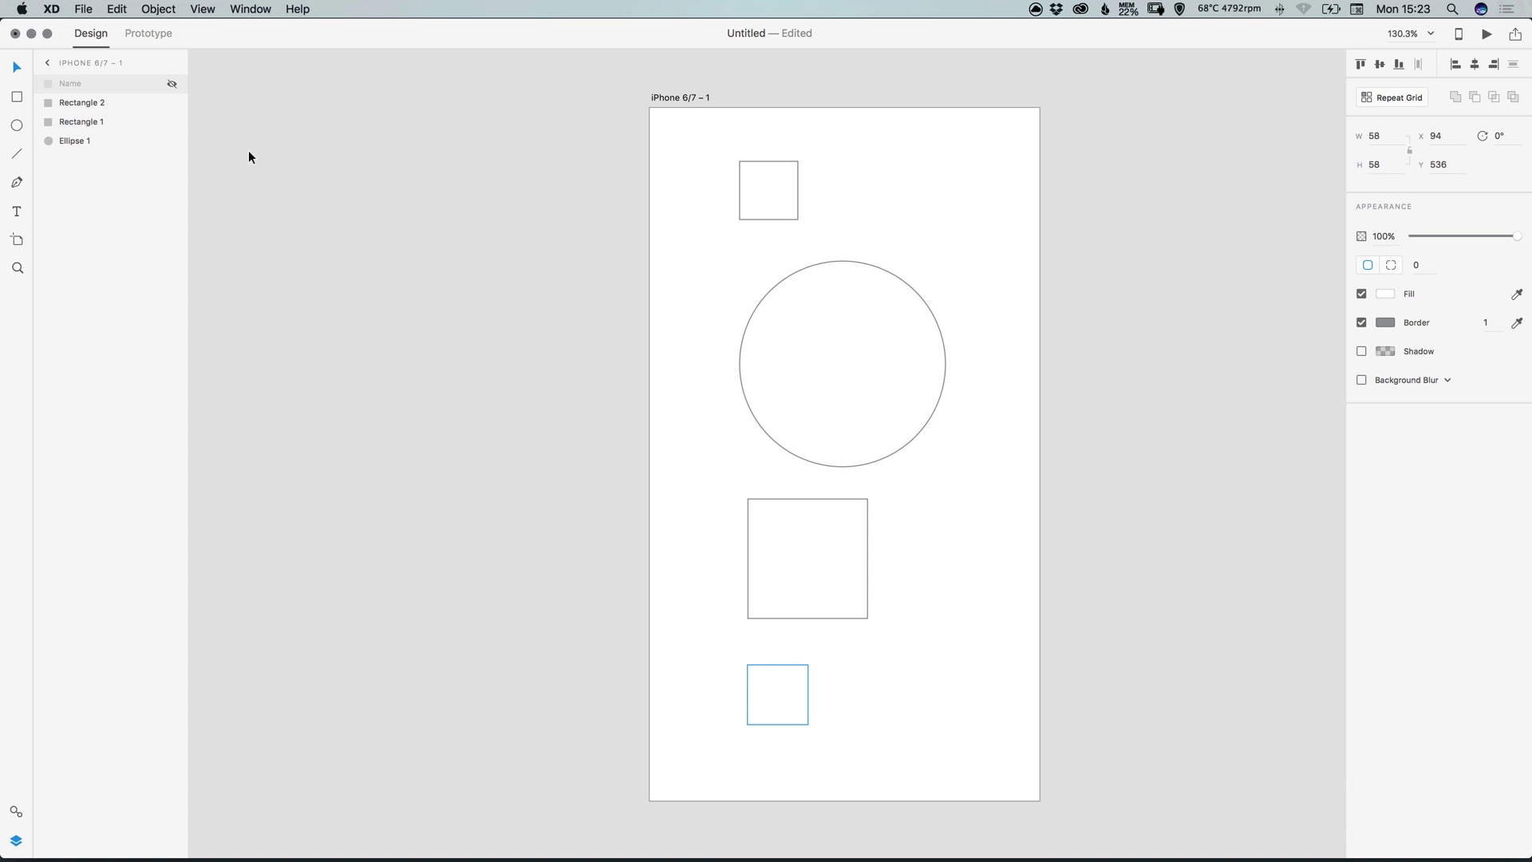
pyautogui.click(171, 84)
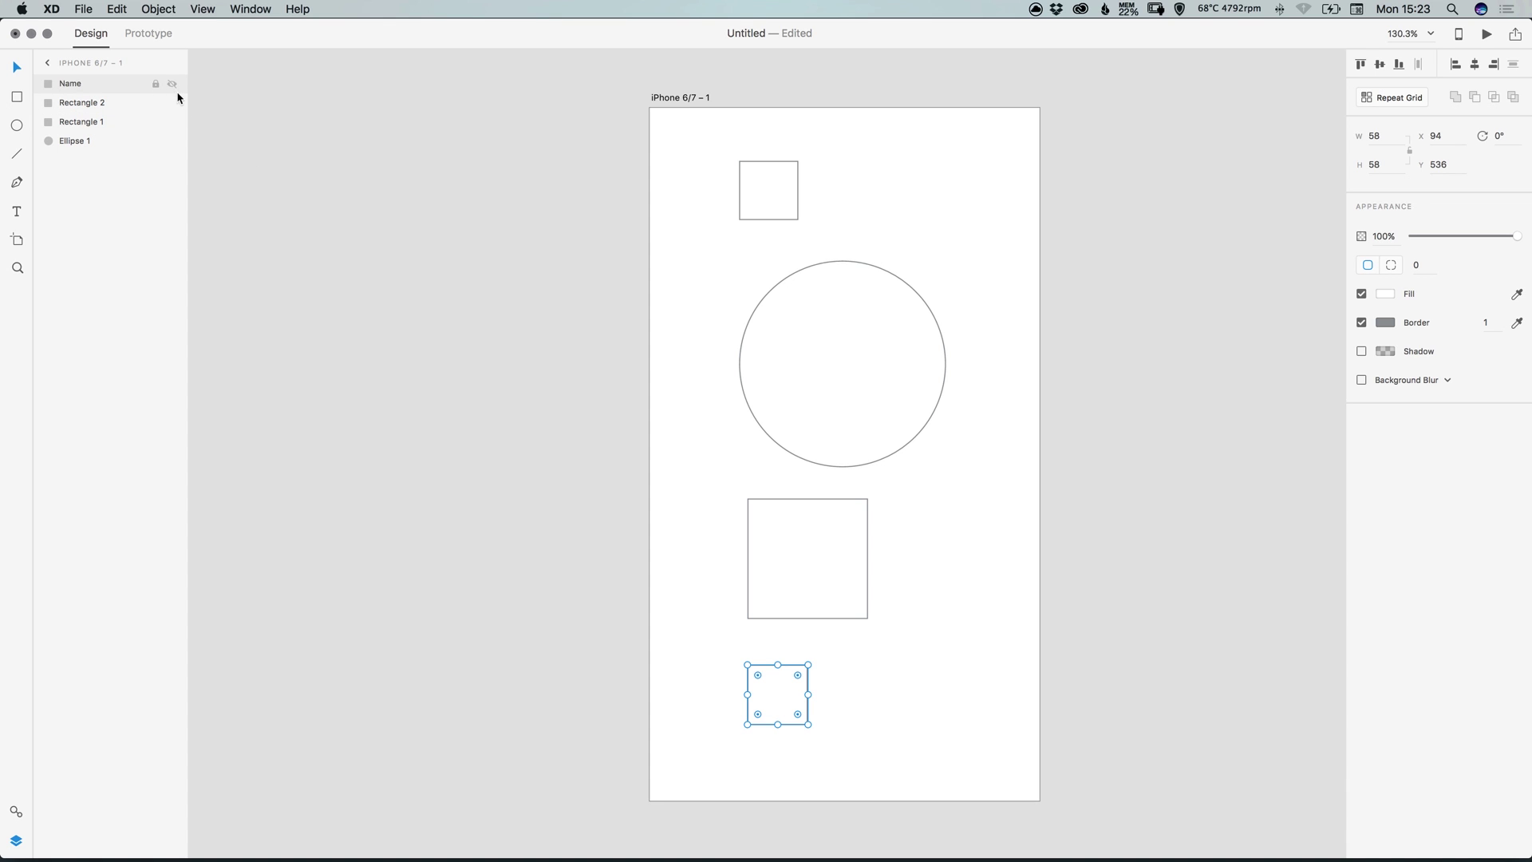
# Hide the Ellipse 1 circle layer from the artboard.
pyautogui.click(767, 414)
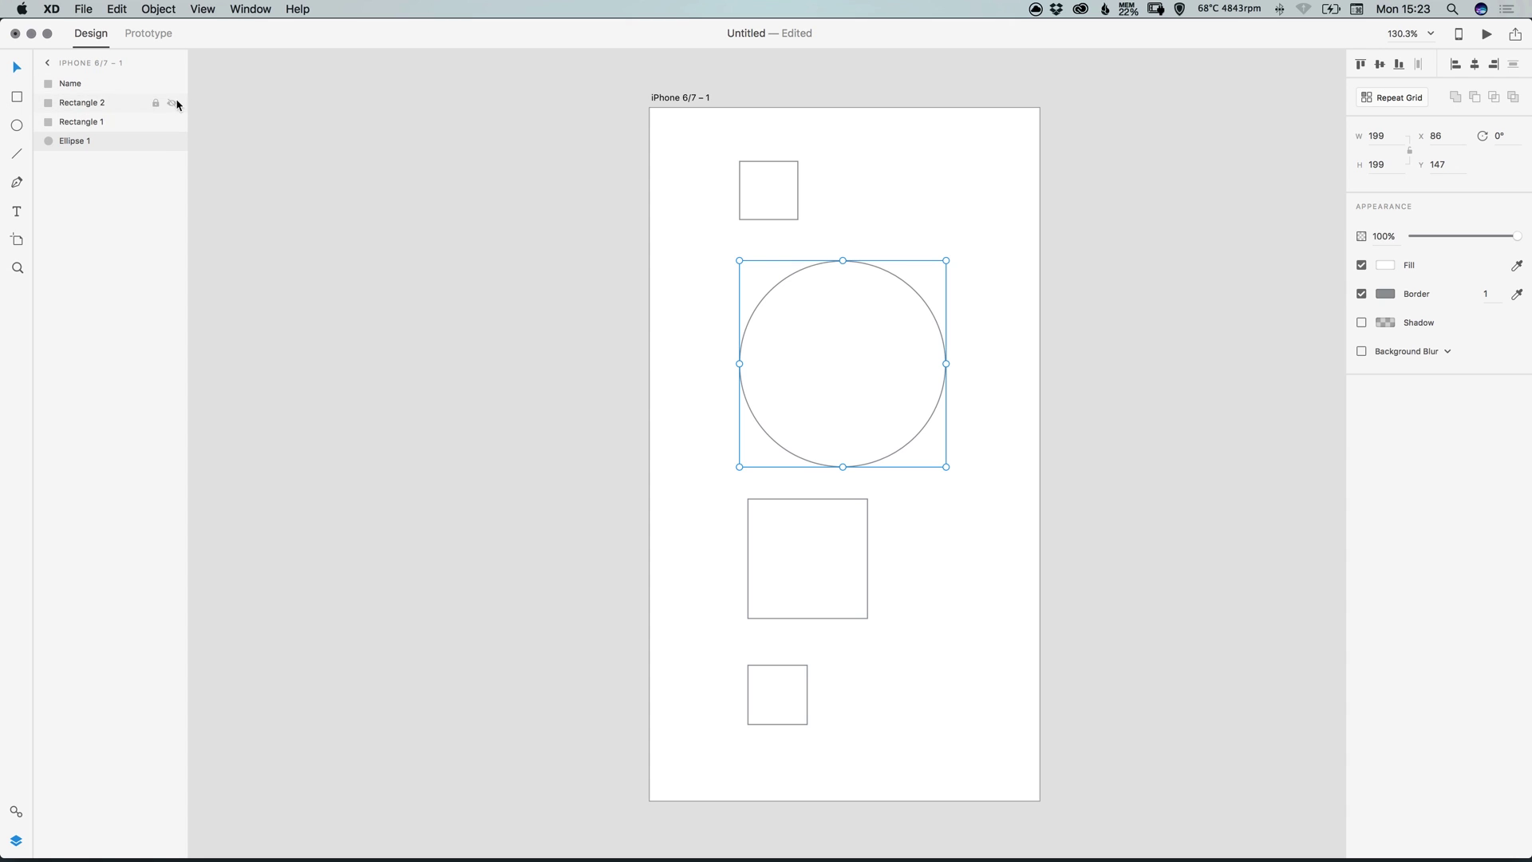
pyautogui.moveTo(74, 141)
pyautogui.click(172, 142)
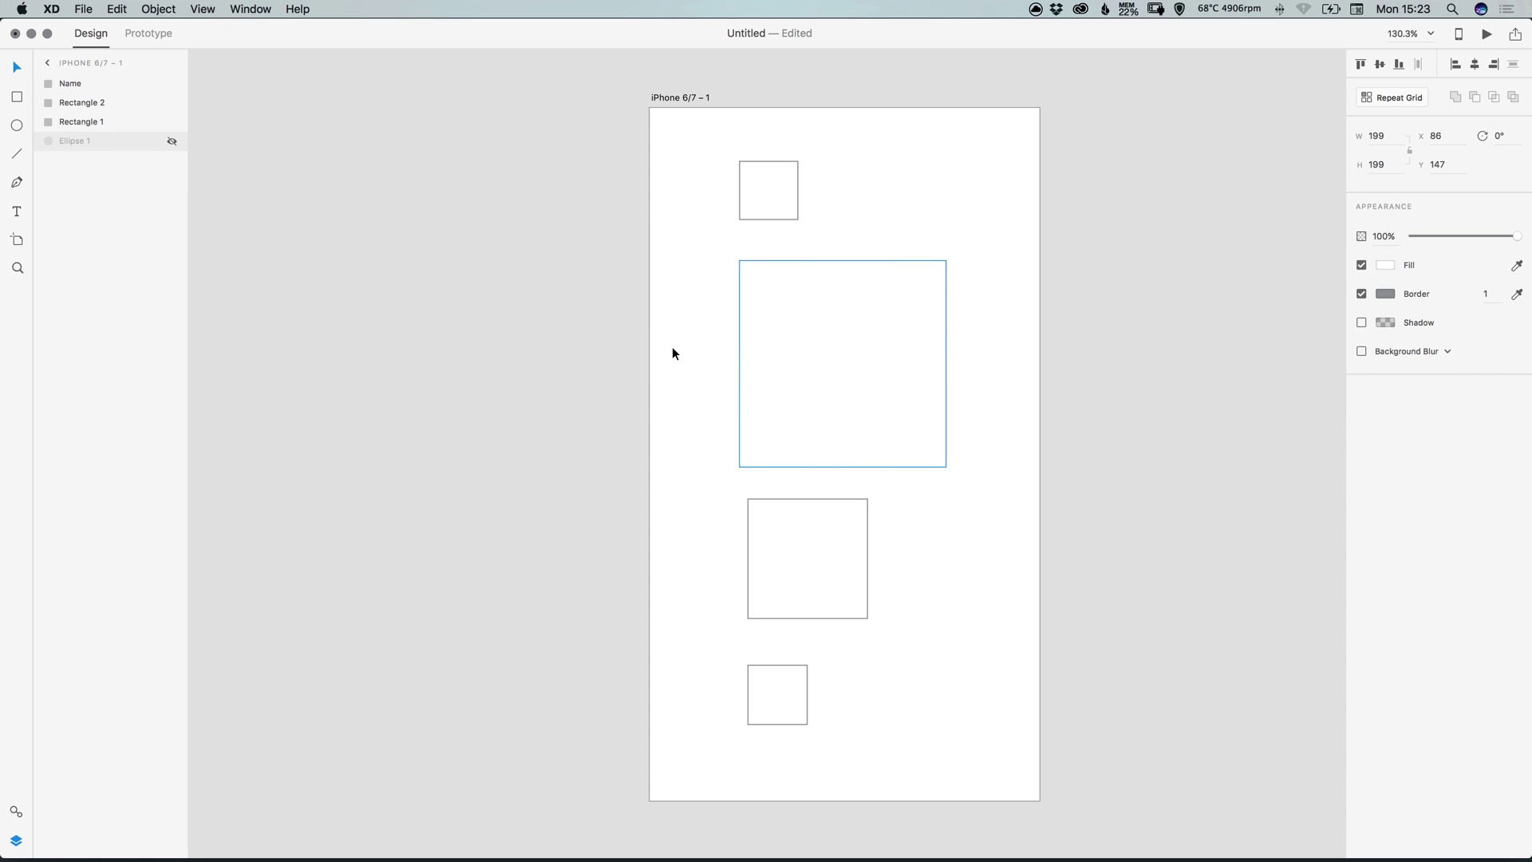
pyautogui.click(741, 303)
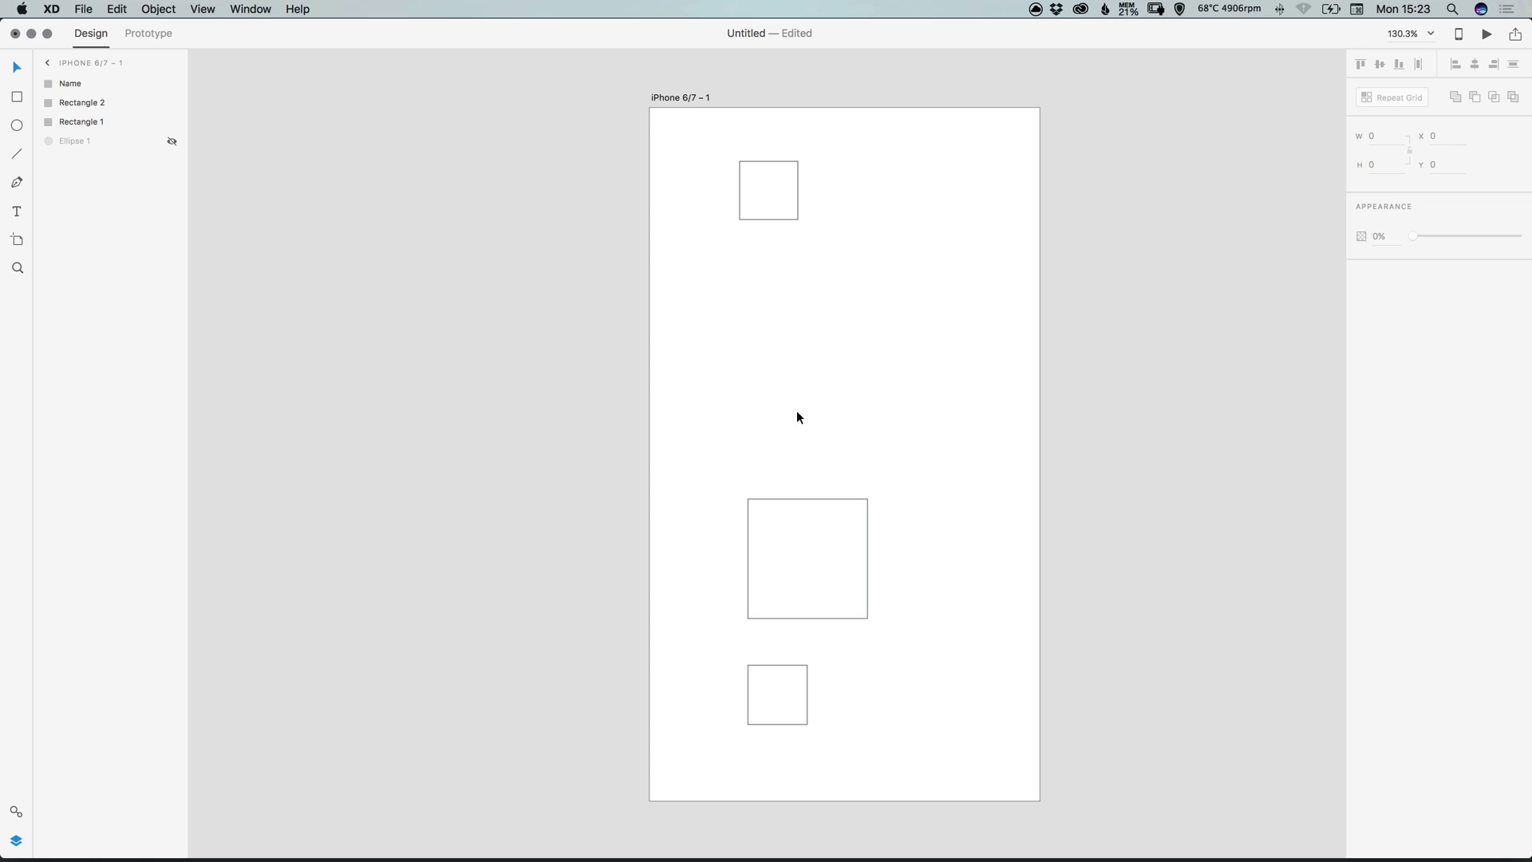
pyautogui.click(172, 141)
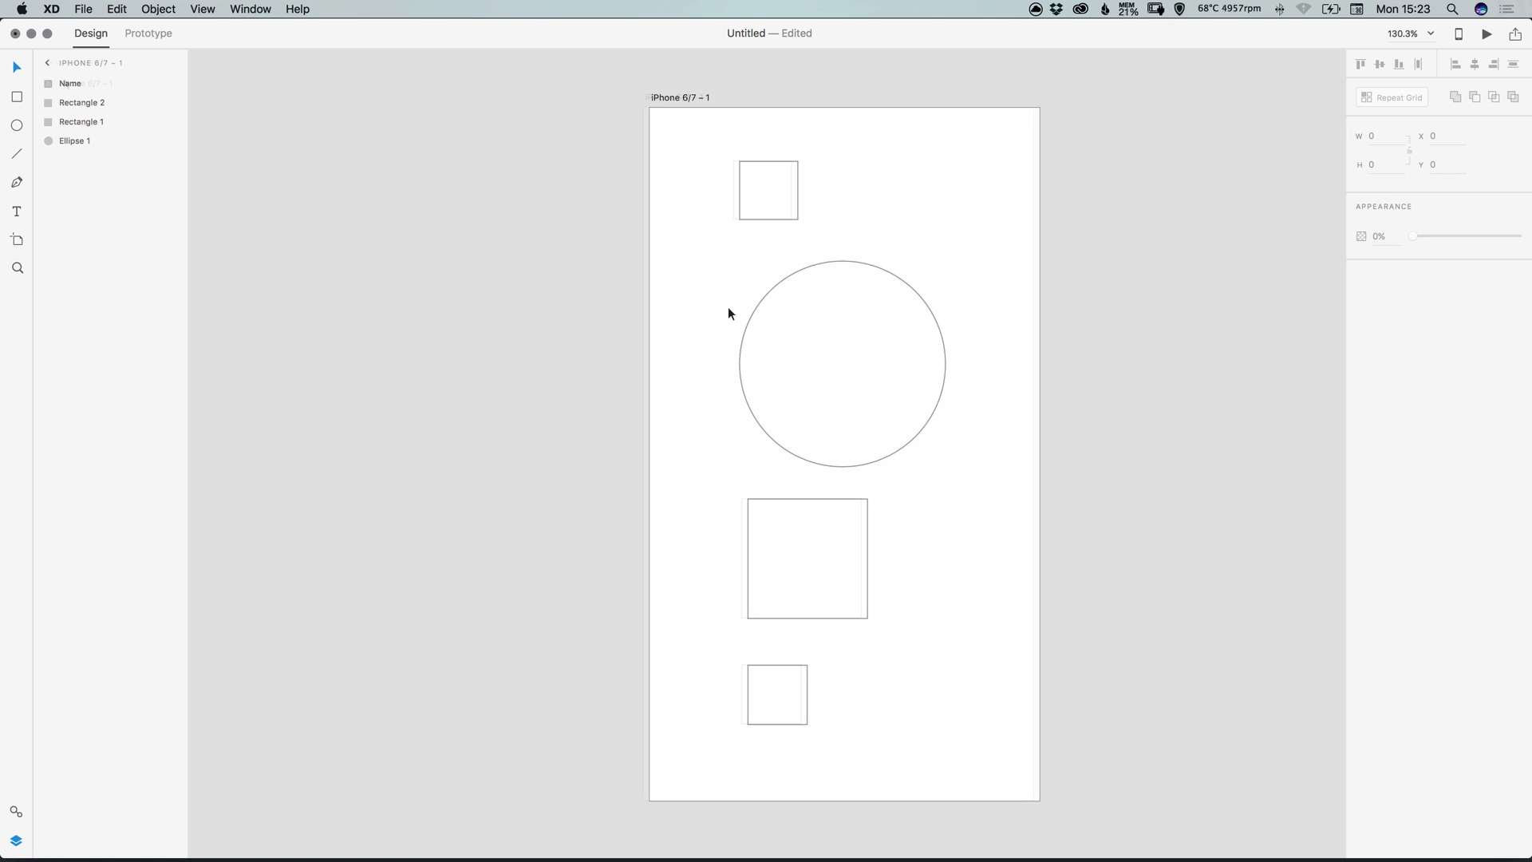
pyautogui.press('super+z')
# Duplicate the iPhone 6/7 – 1 artboard to its right by Alt-dragging its title.
pyautogui.click(675, 97)
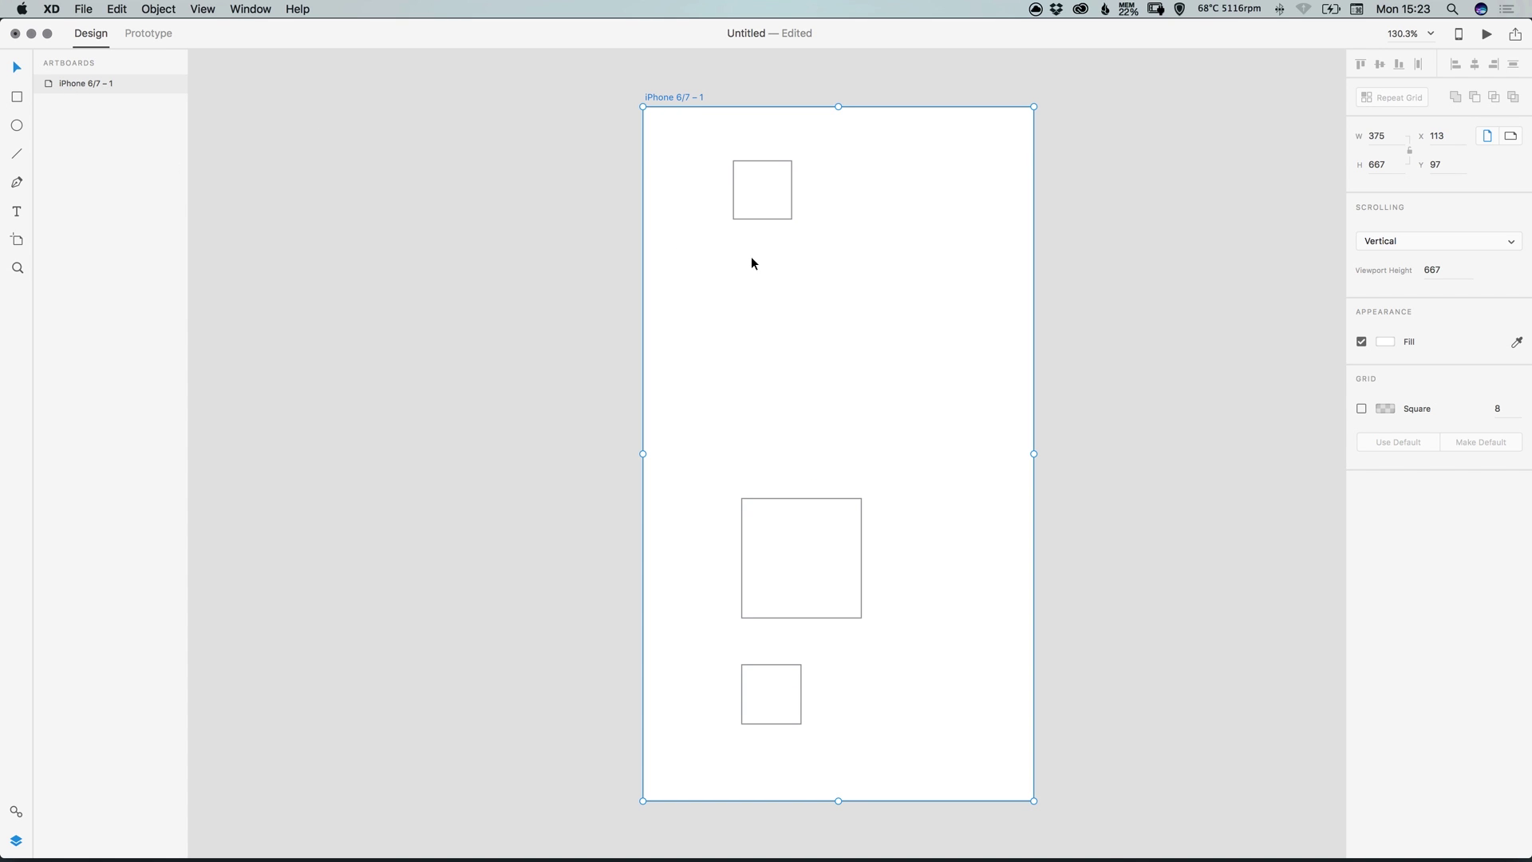
pyautogui.click(772, 221)
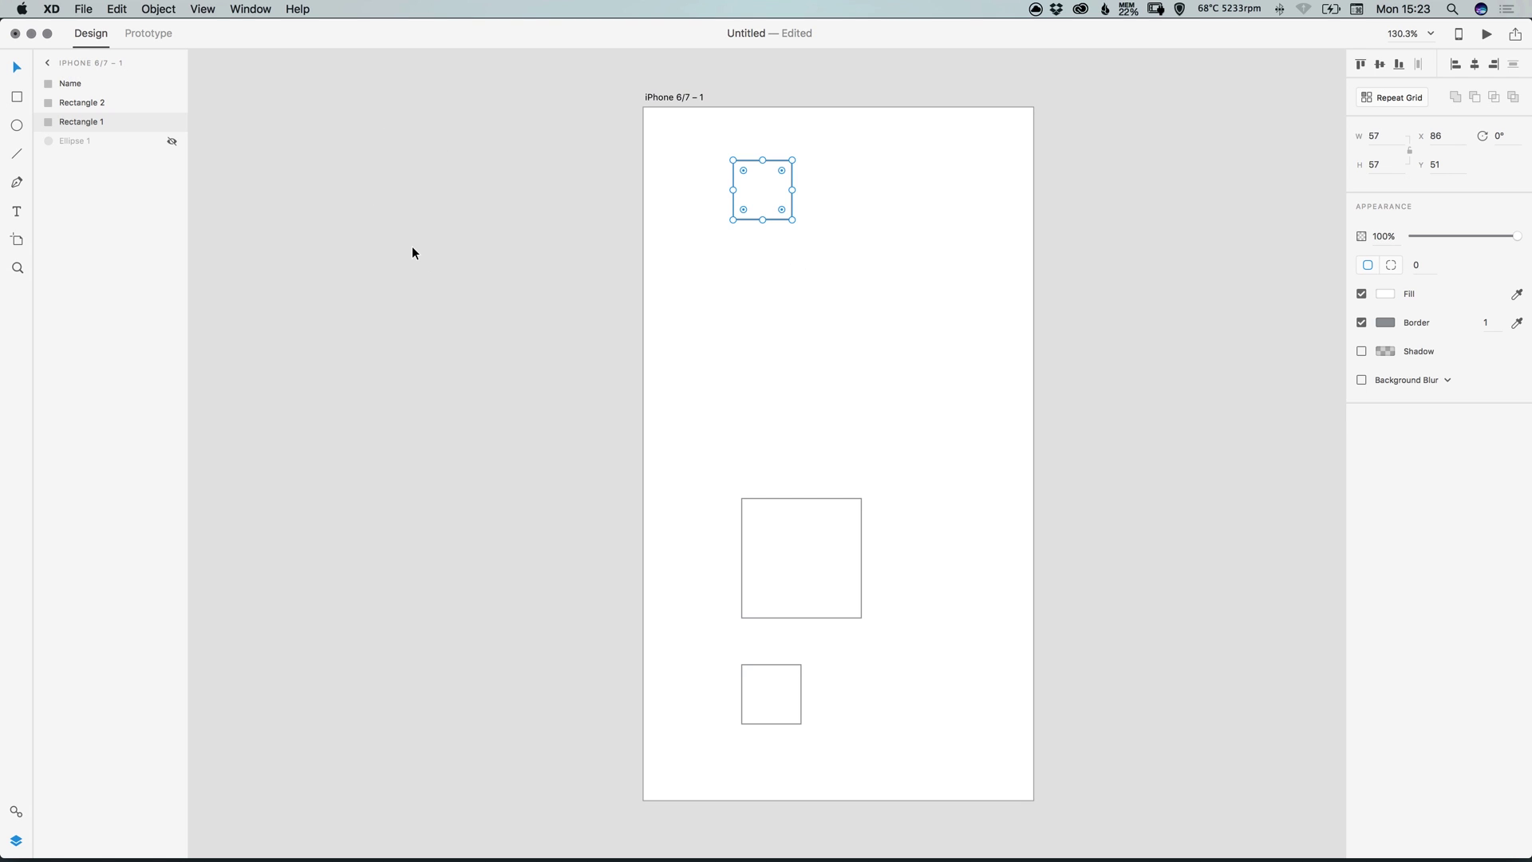
pyautogui.moveTo(82, 102)
pyautogui.hscroll(3, 964, 194)
pyautogui.click(962, 205)
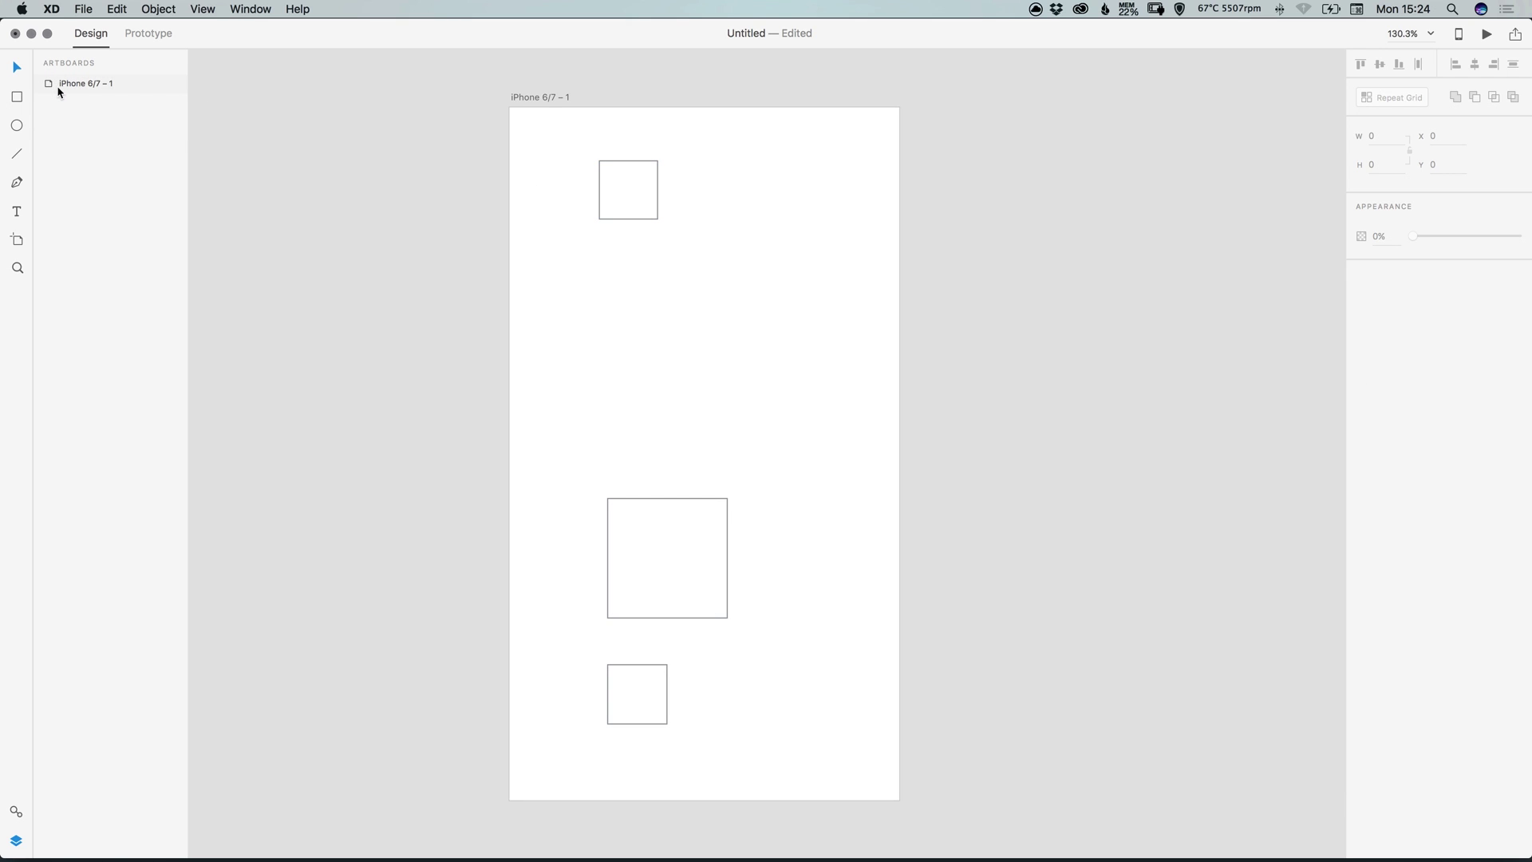
pyautogui.moveTo(524, 97); pyautogui.dragTo(1009, 102)
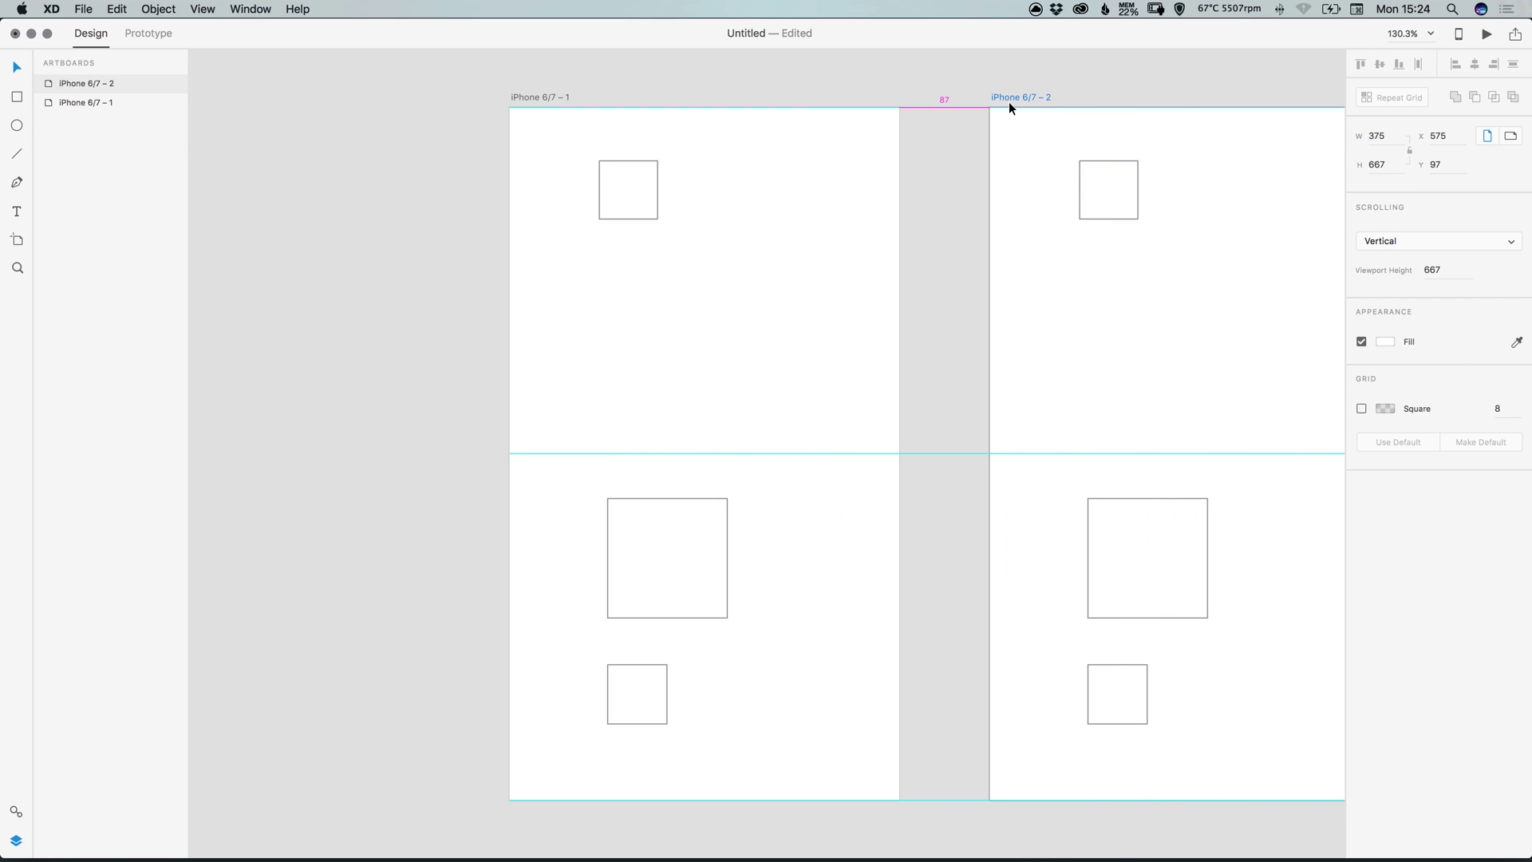
# Delete the three squares from the copied artboard.
pyautogui.click(1077, 174)
pyautogui.press('Delete')
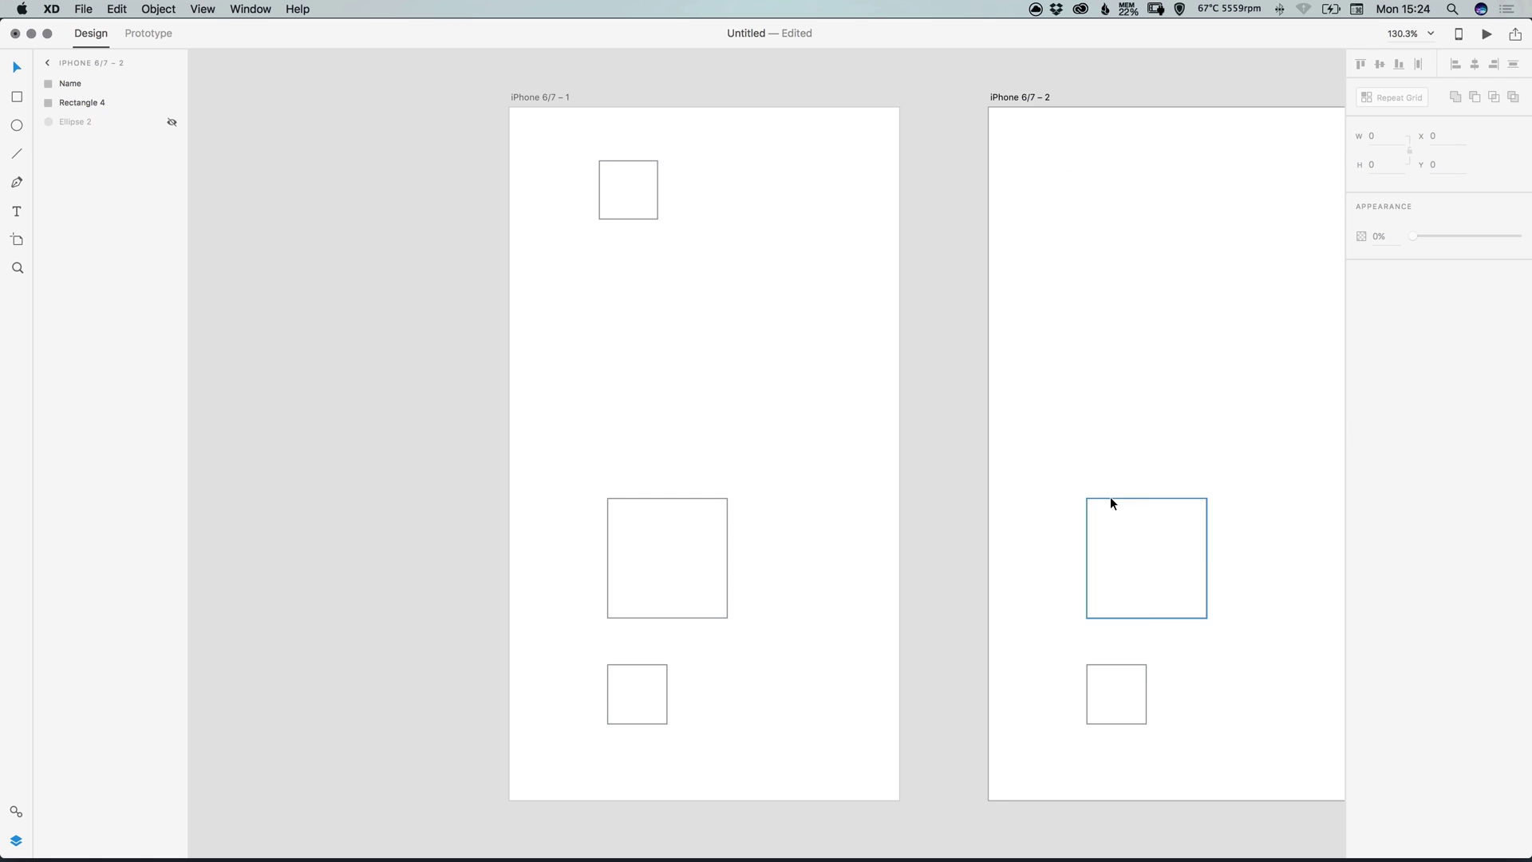
pyautogui.click(1109, 496)
pyautogui.press('Delete')
pyautogui.click(1118, 670)
pyautogui.press('Delete')
# Rename the copied artboard to 'Second Artboard'.
pyautogui.click(1022, 97)
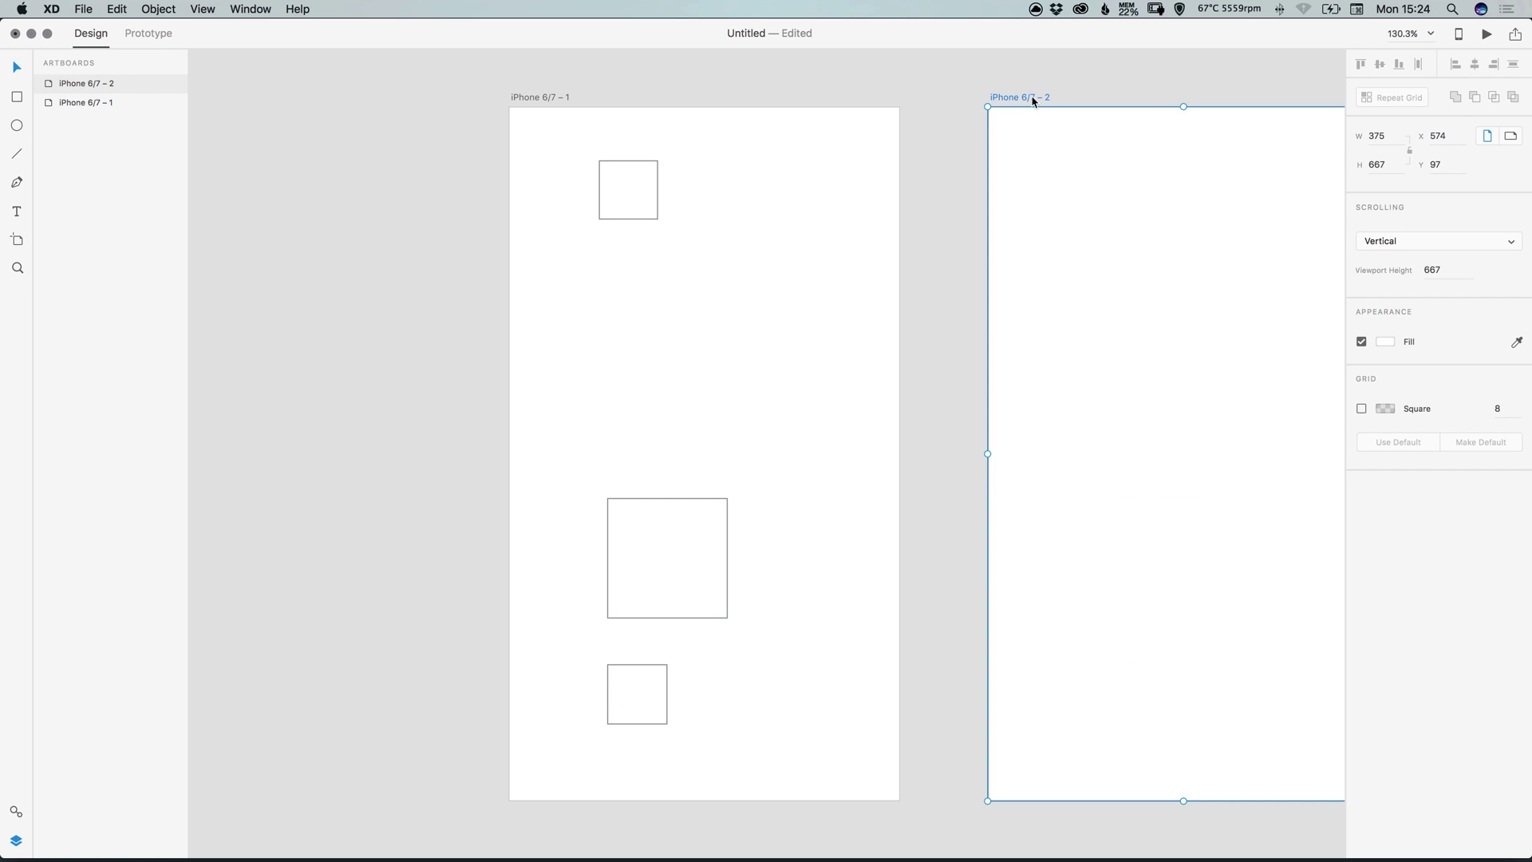
pyautogui.doubleClick(1023, 97)
pyautogui.write('Second')
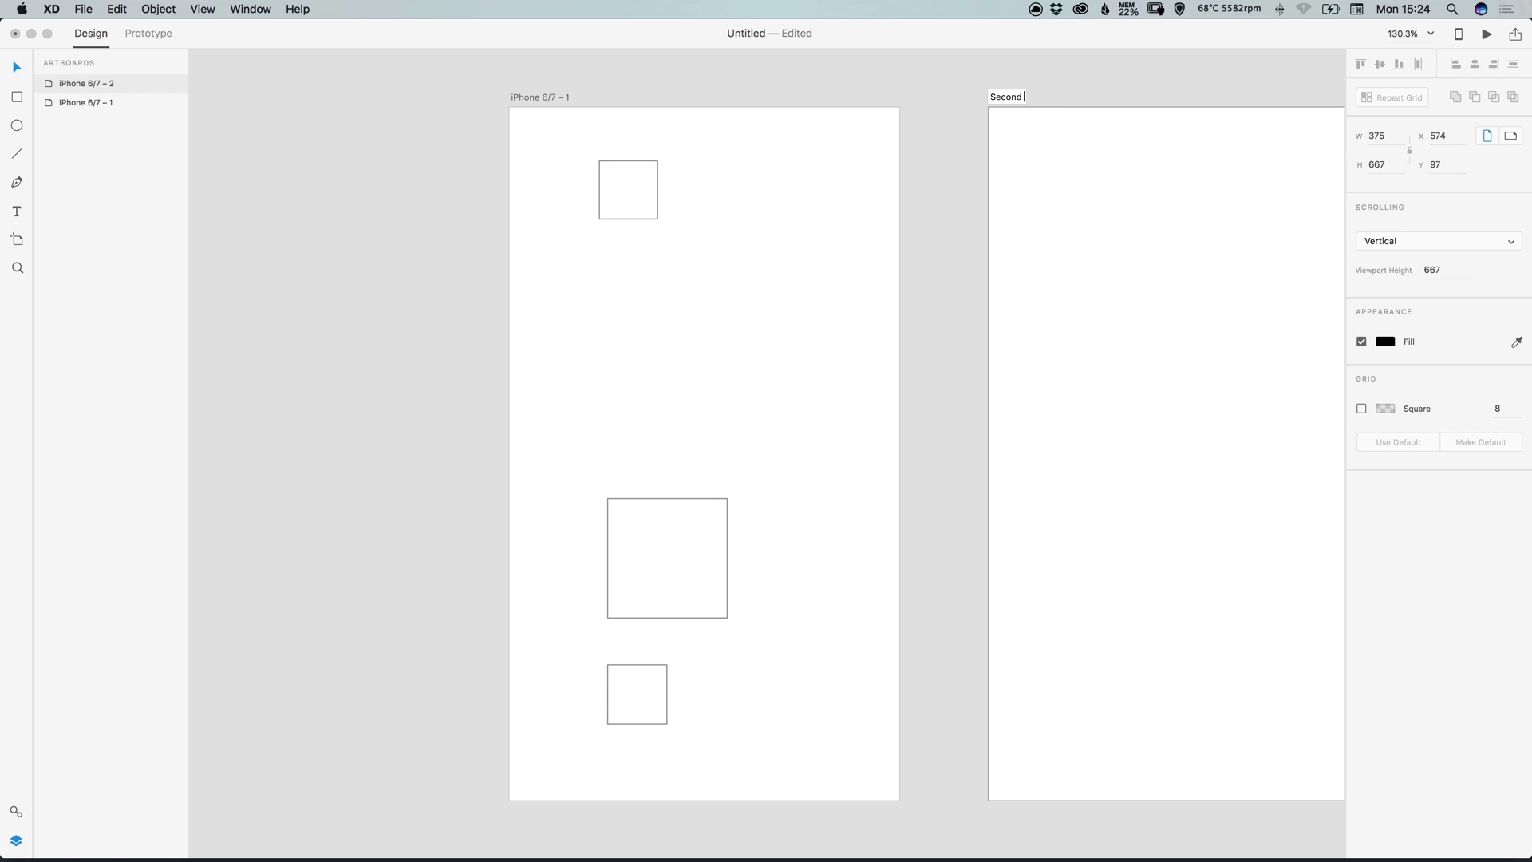
pyautogui.write(' Artboard')
pyautogui.press('Return')
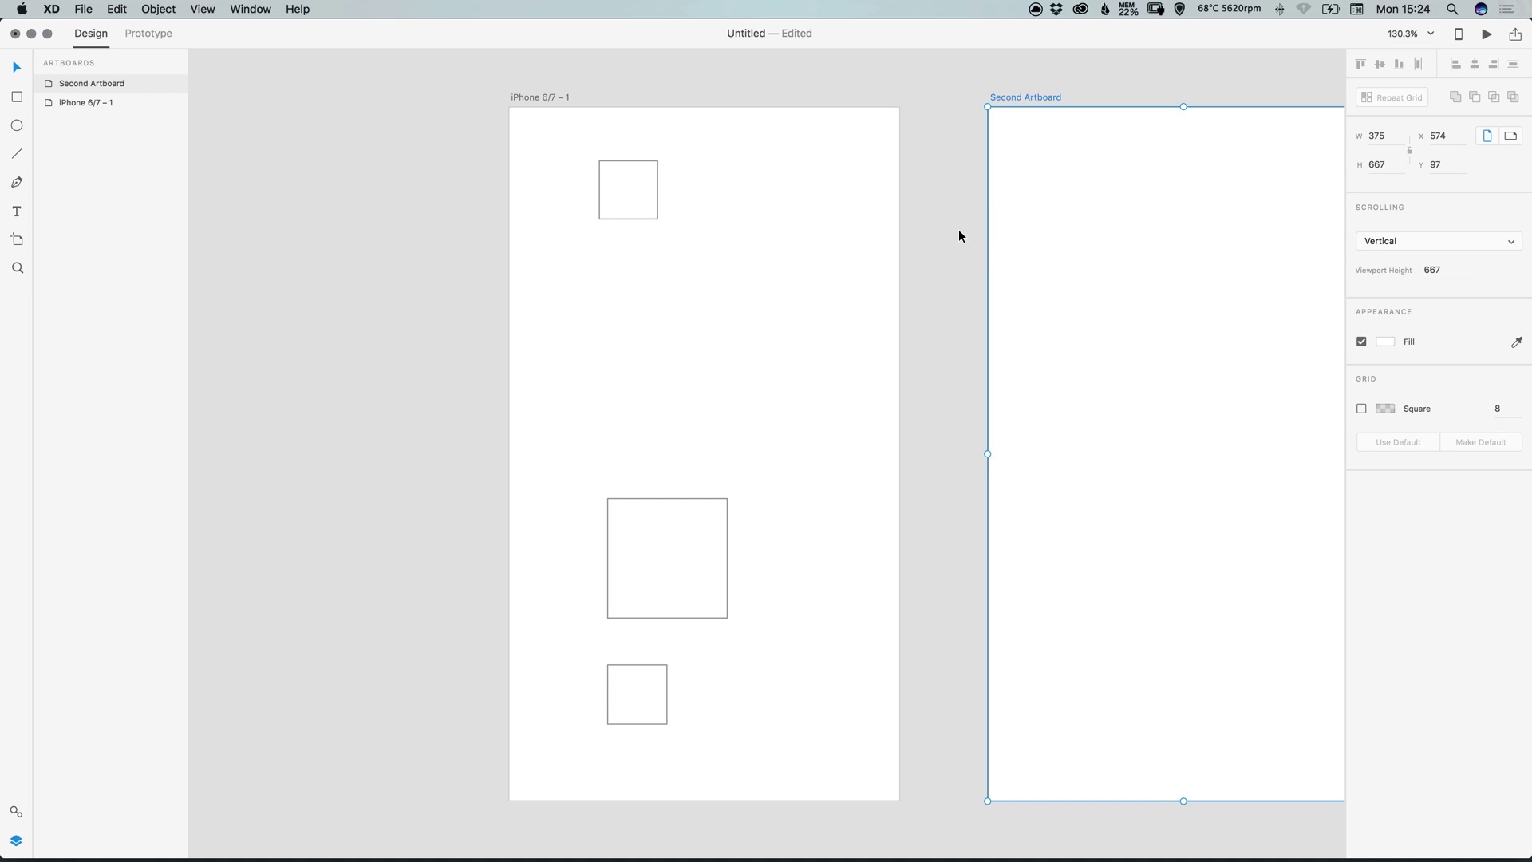
pyautogui.click(951, 225)
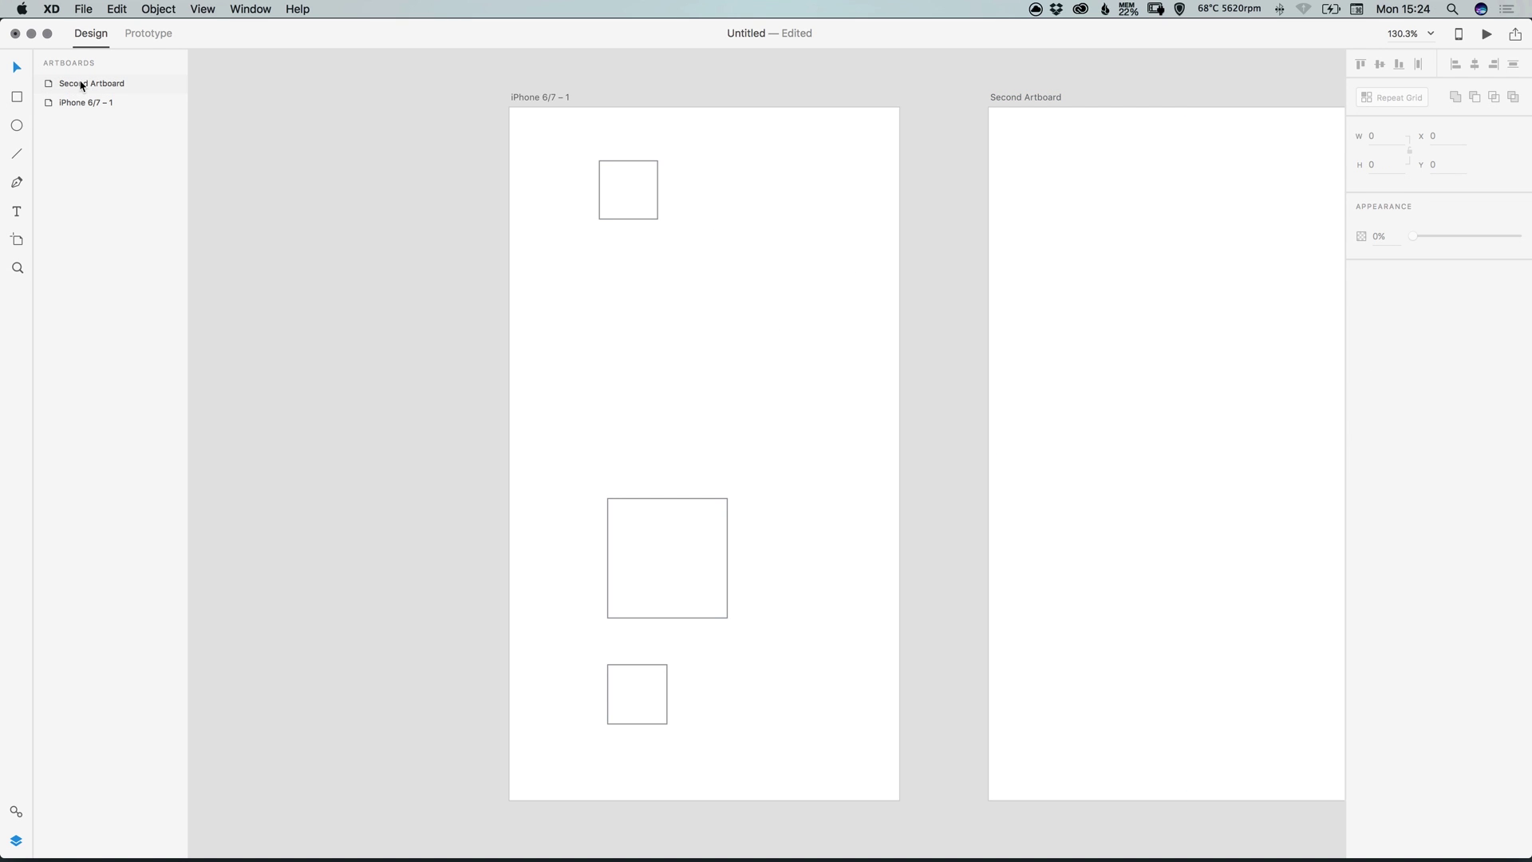
# Draw four circles on Second Artboard, then undo back to the single iPhone artboard.
pyautogui.click(155, 85)
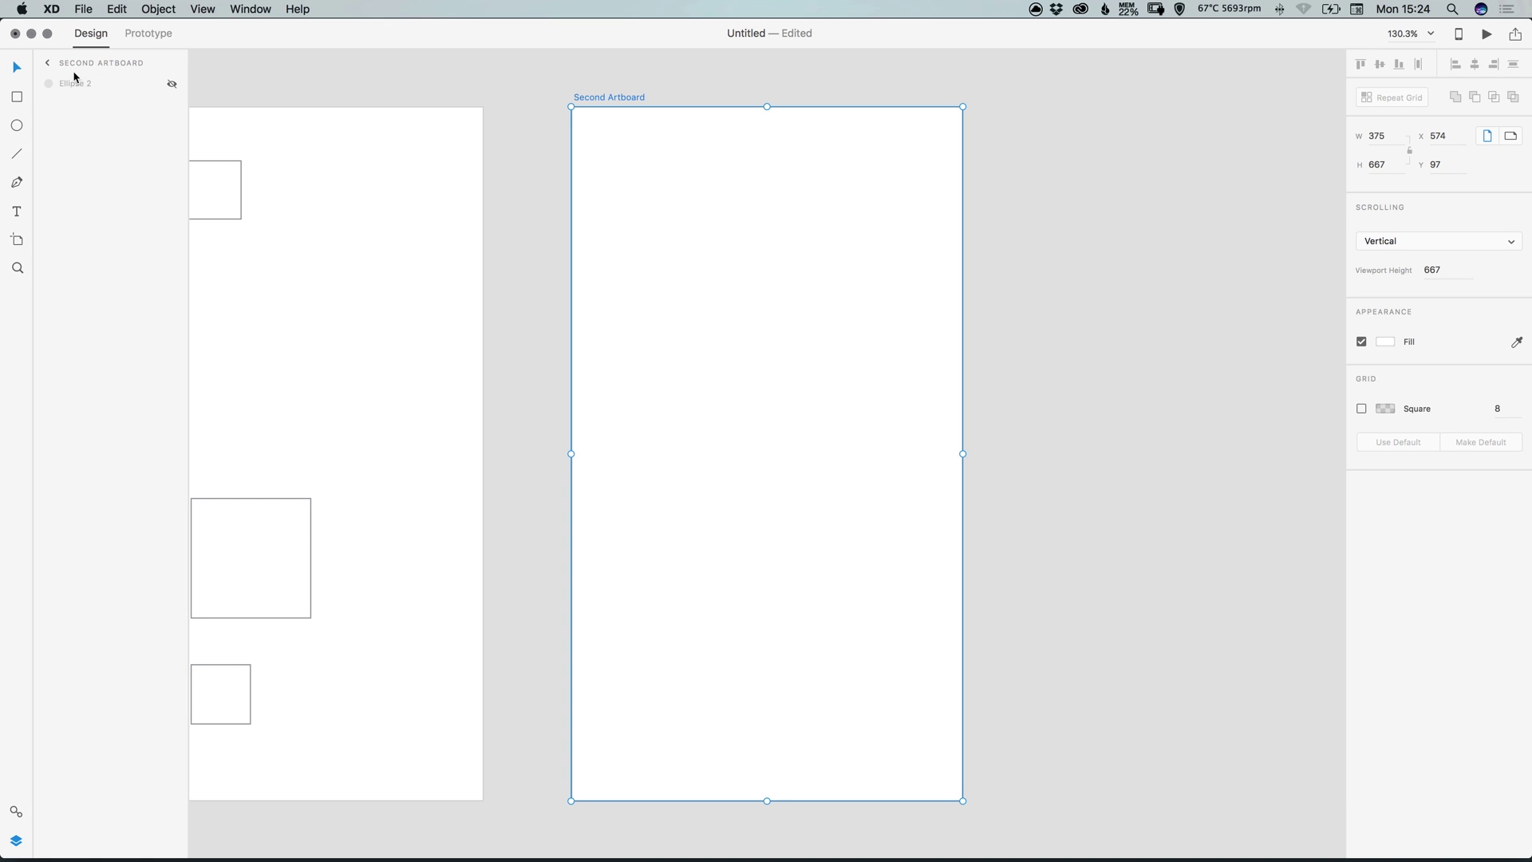
pyautogui.press('e')
pyautogui.moveTo(677, 220); pyautogui.dragTo(784, 327)
pyautogui.moveTo(702, 398); pyautogui.dragTo(784, 481)
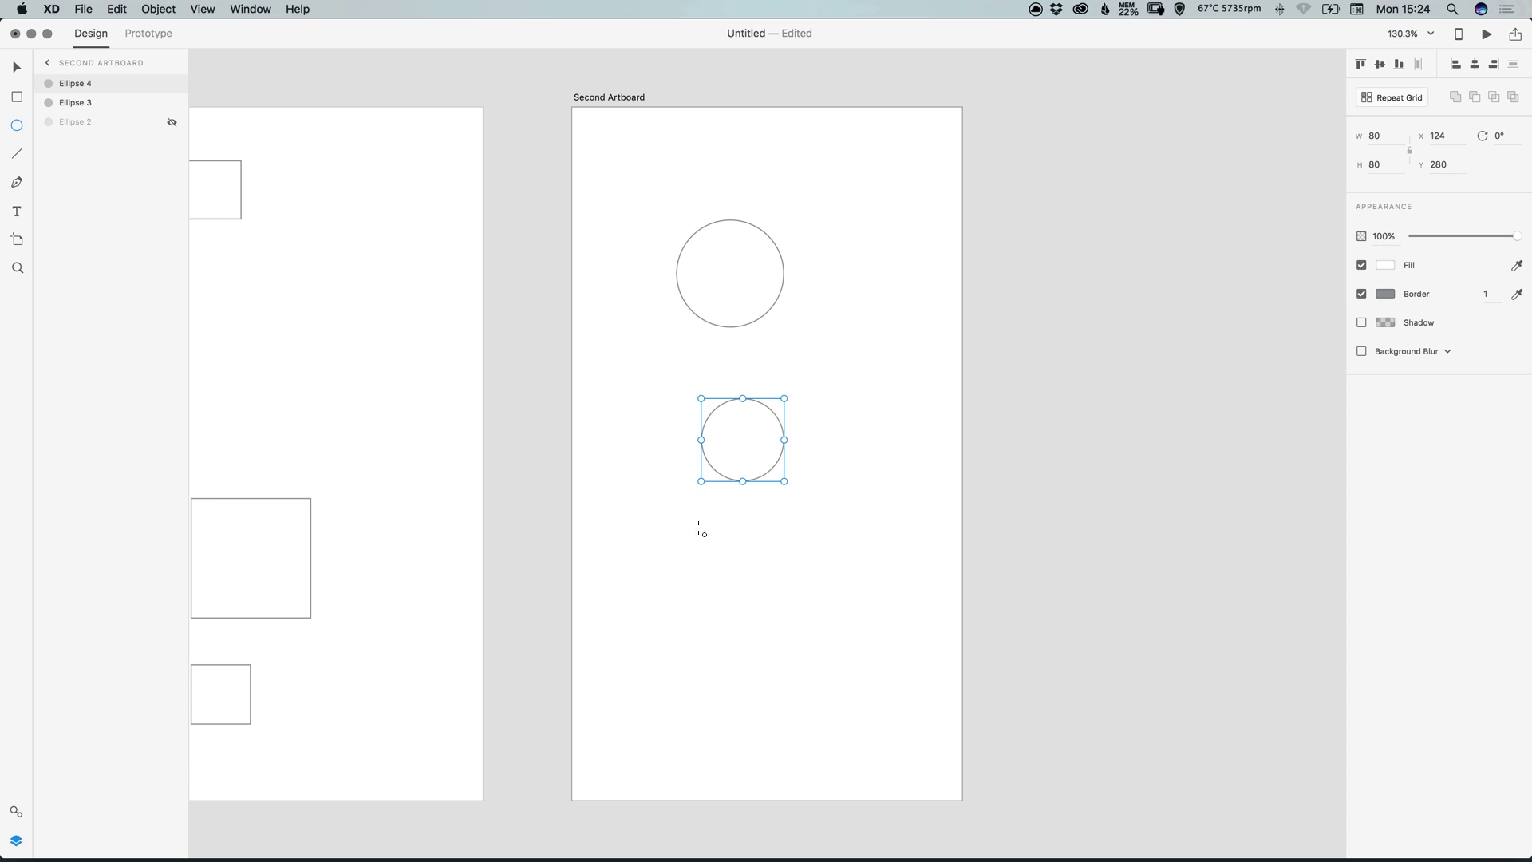
pyautogui.moveTo(701, 529); pyautogui.dragTo(796, 623)
pyautogui.moveTo(711, 656); pyautogui.dragTo(763, 710)
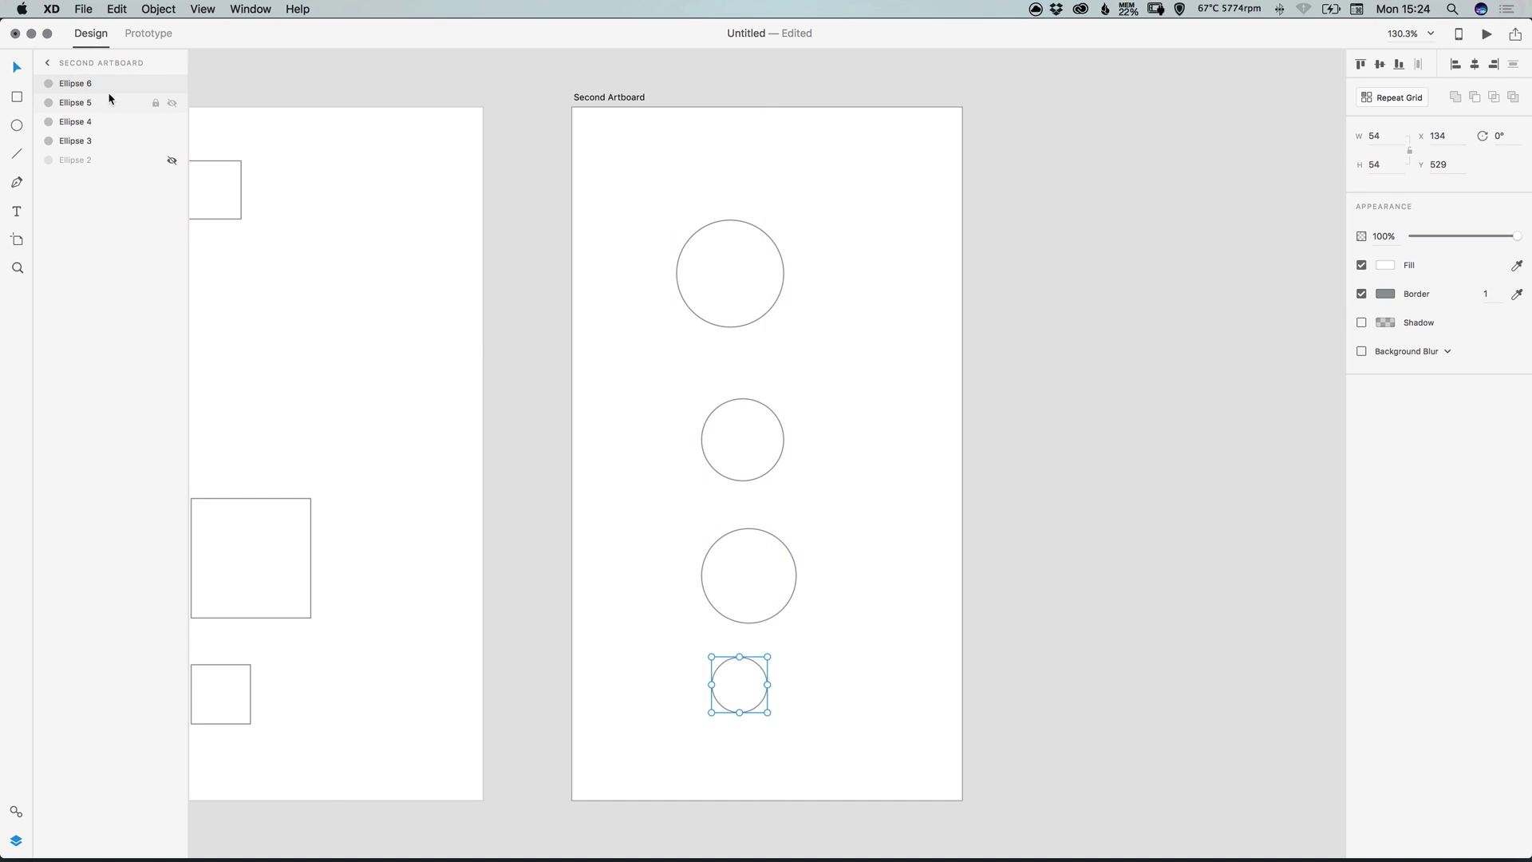
pyautogui.press('super+z')
pyautogui.press('super+z')
pyautogui.press('super+z')
# Delete the top, middle and bottom squares from iPhone 6/7 – 1.
pyautogui.click(475, 217)
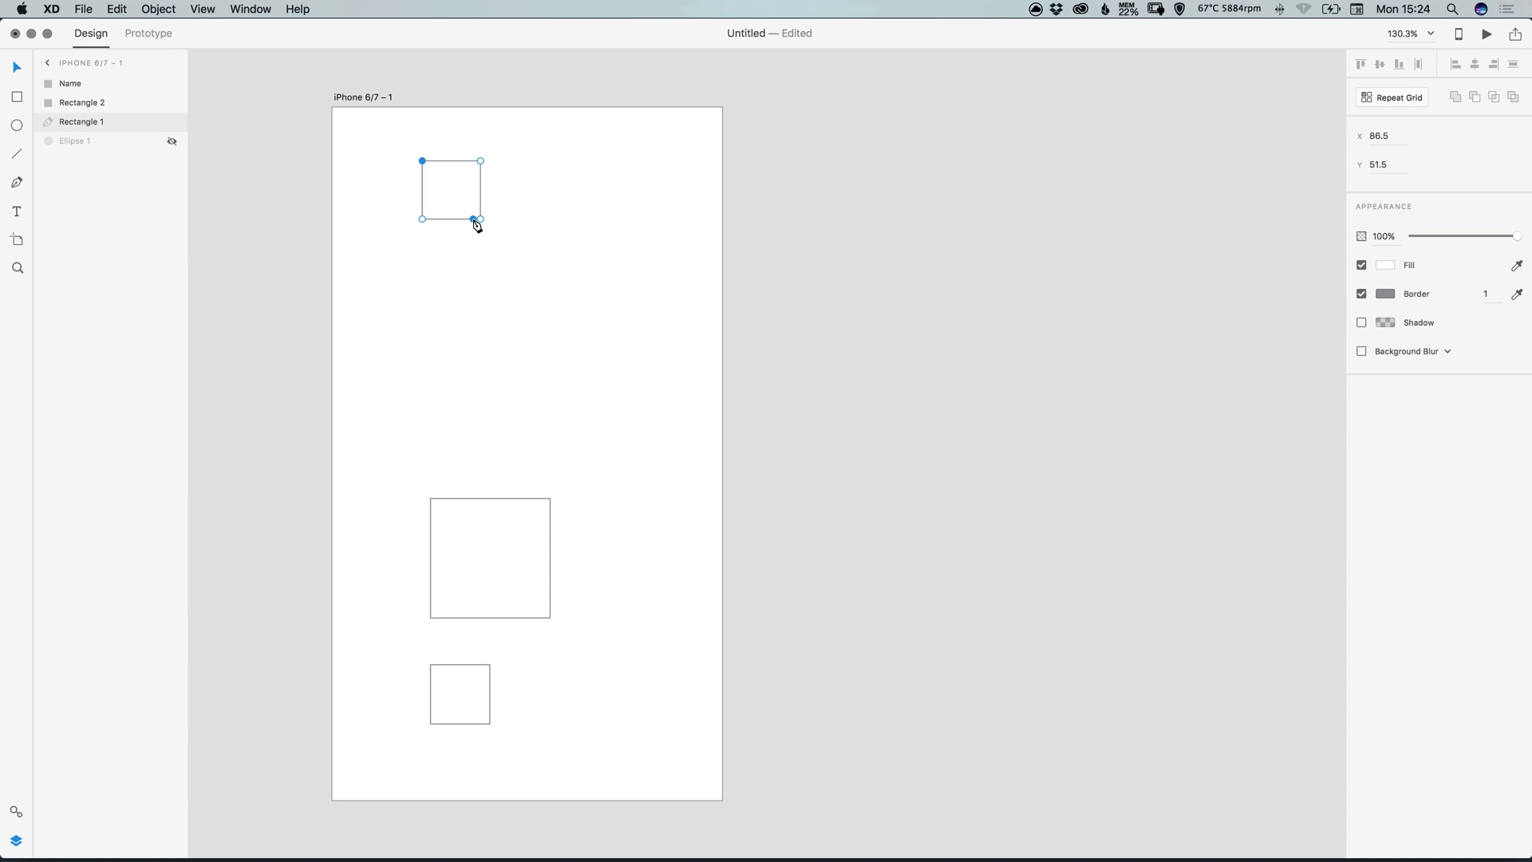
pyautogui.press('Delete')
pyautogui.click(501, 568)
pyautogui.press('Delete')
pyautogui.click(455, 670)
pyautogui.press('Delete')
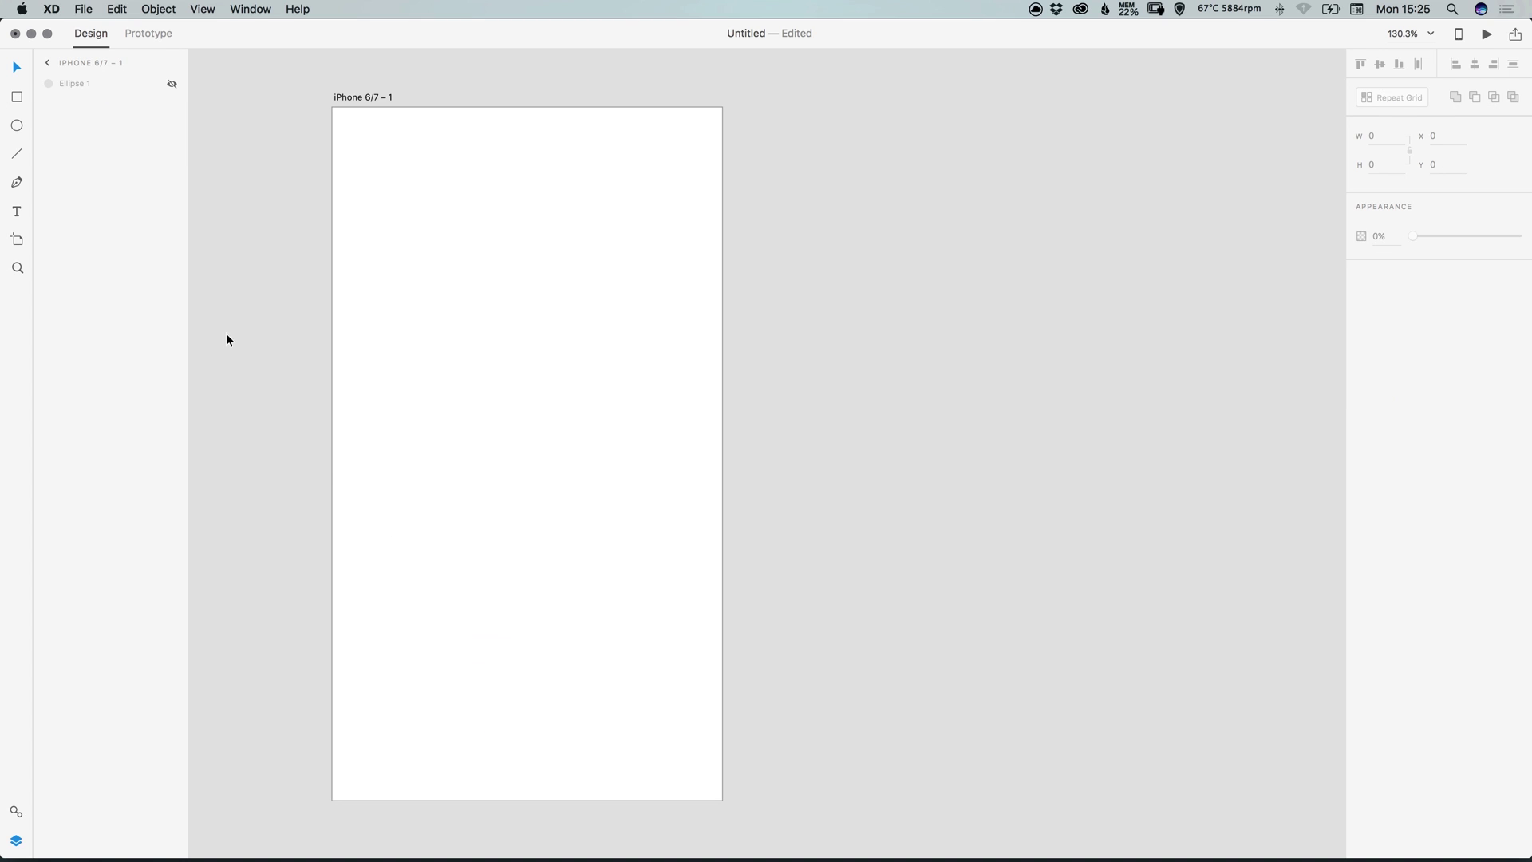
# Close Layers, recentre the artboard with Cmd+0, and show the empty Symbols library.
pyautogui.click(17, 845)
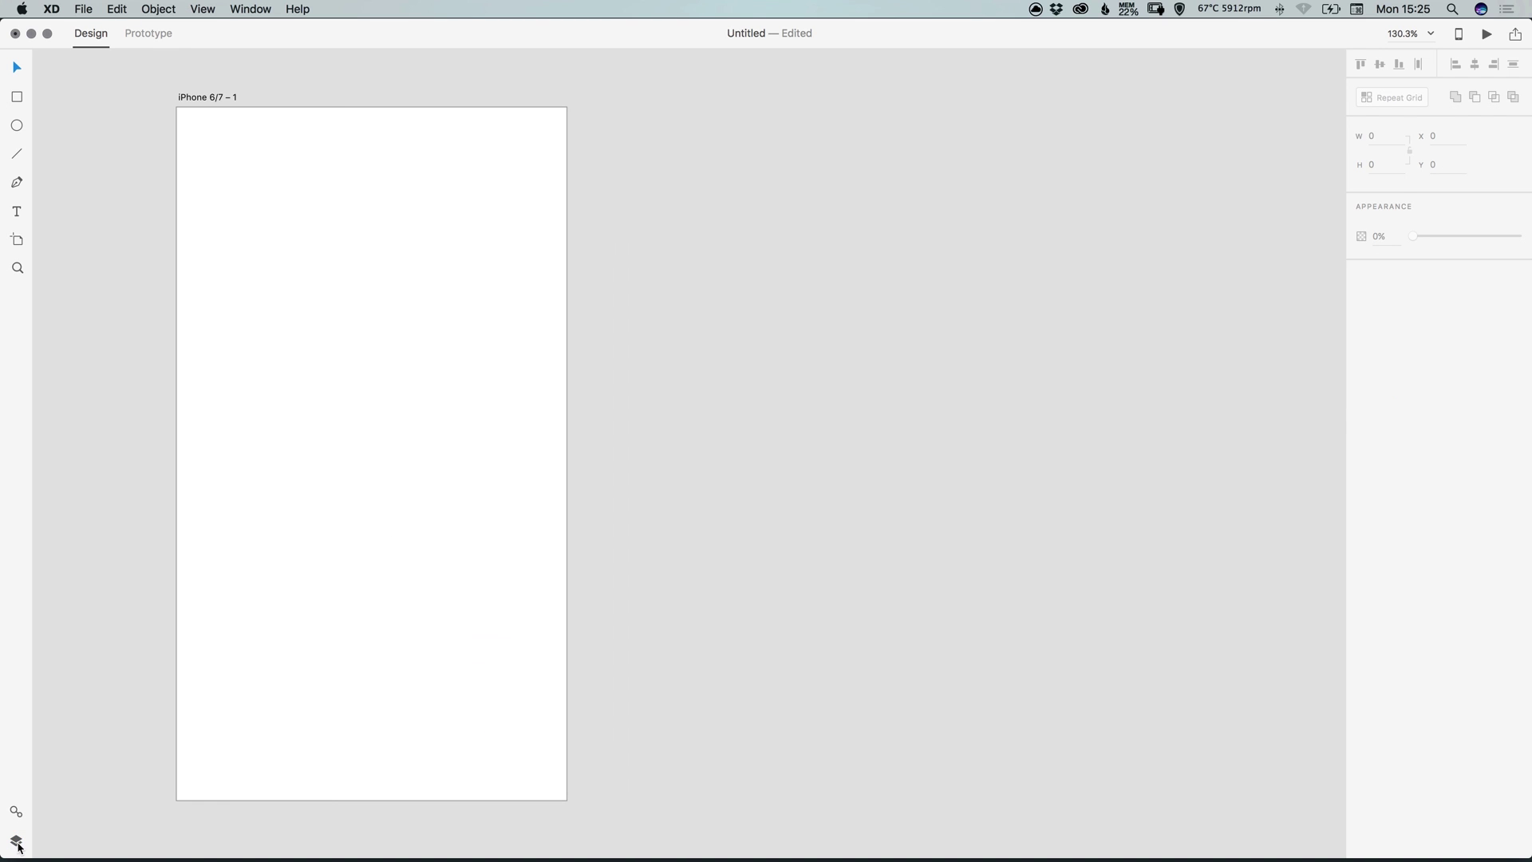
pyautogui.click(17, 844)
pyautogui.press('super+0')
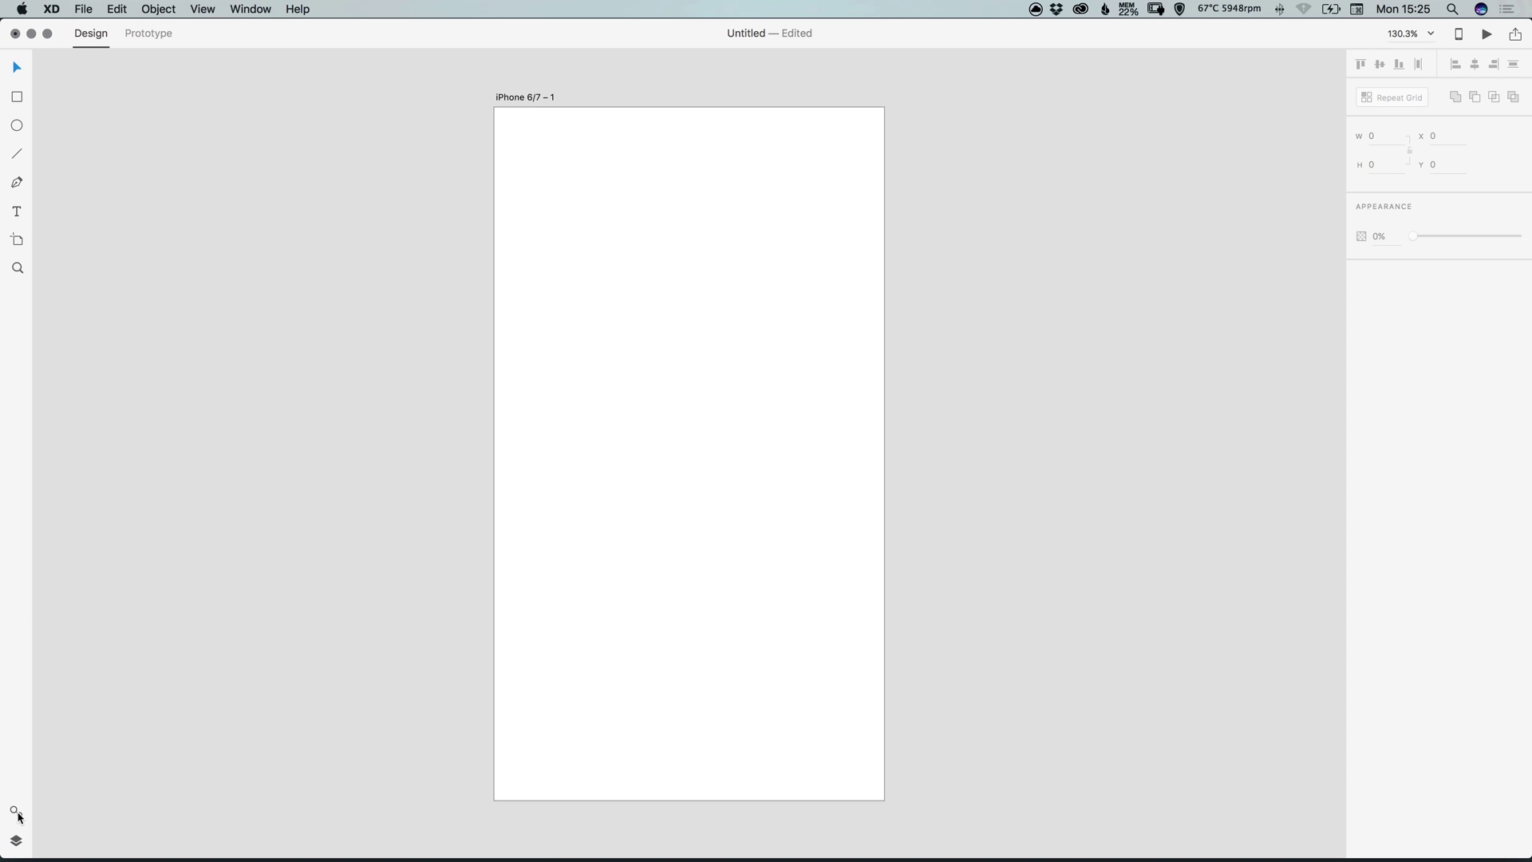
pyautogui.click(17, 811)
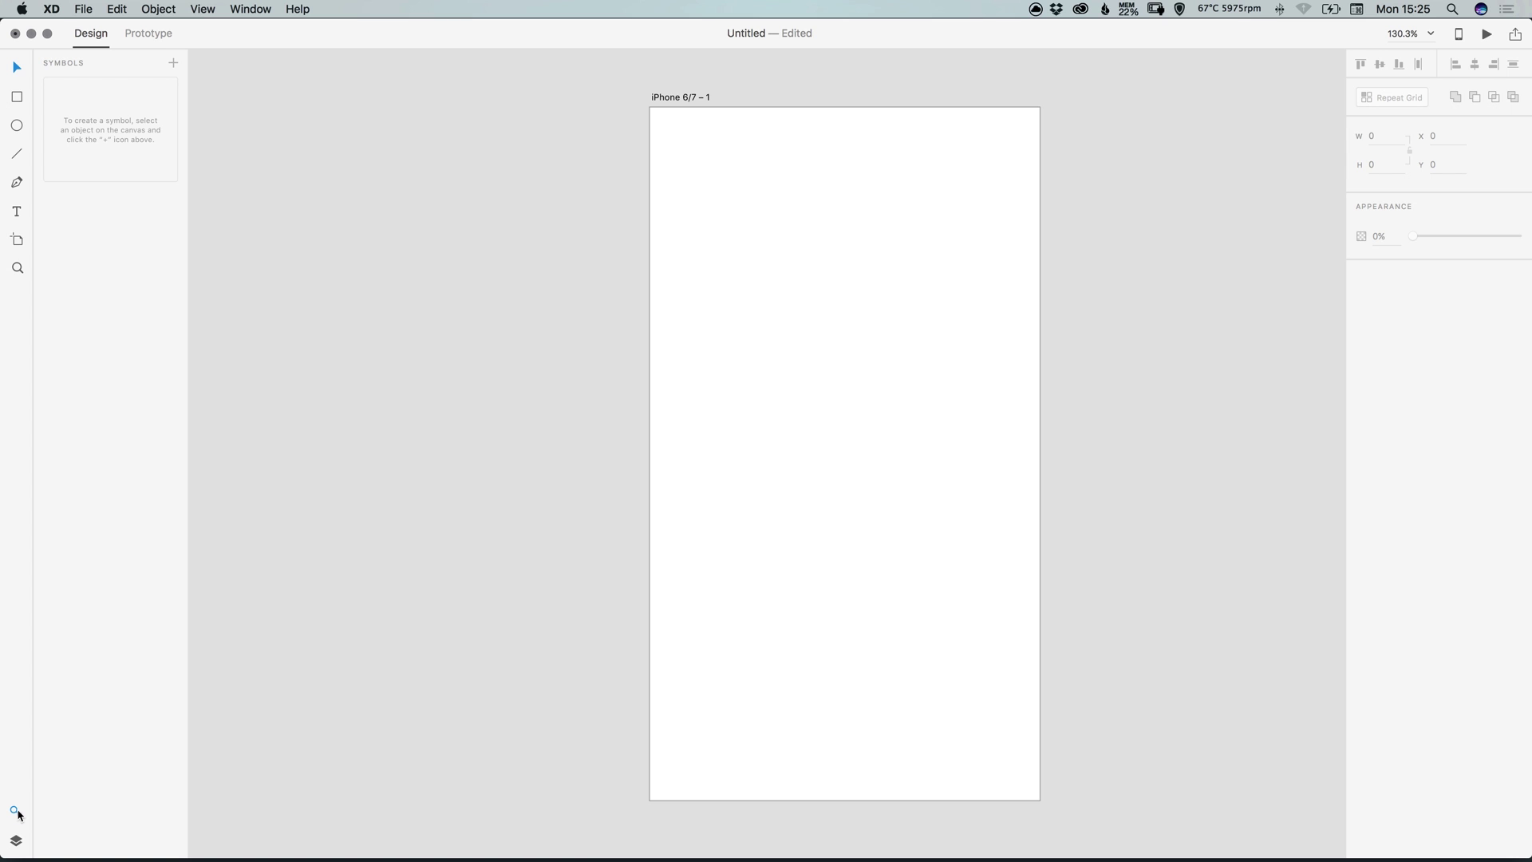
pyautogui.click(17, 812)
pyautogui.click(17, 811)
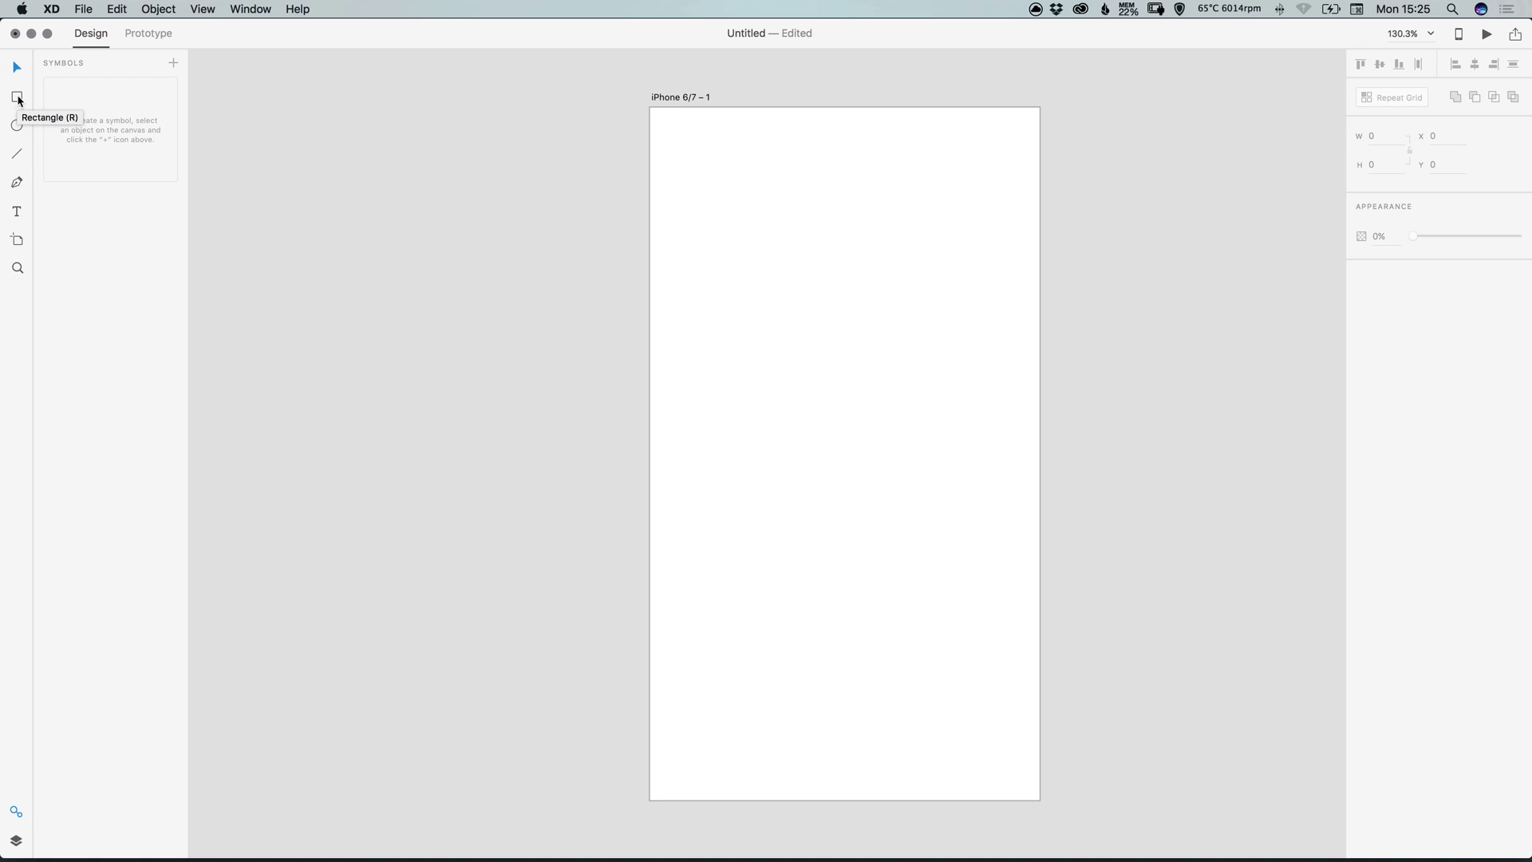
# Draw a thin 25x3 bar near the artboard's top-left and zoom in on it.
pyautogui.click(17, 102)
pyautogui.moveTo(695, 234); pyautogui.dragTo(746, 239)
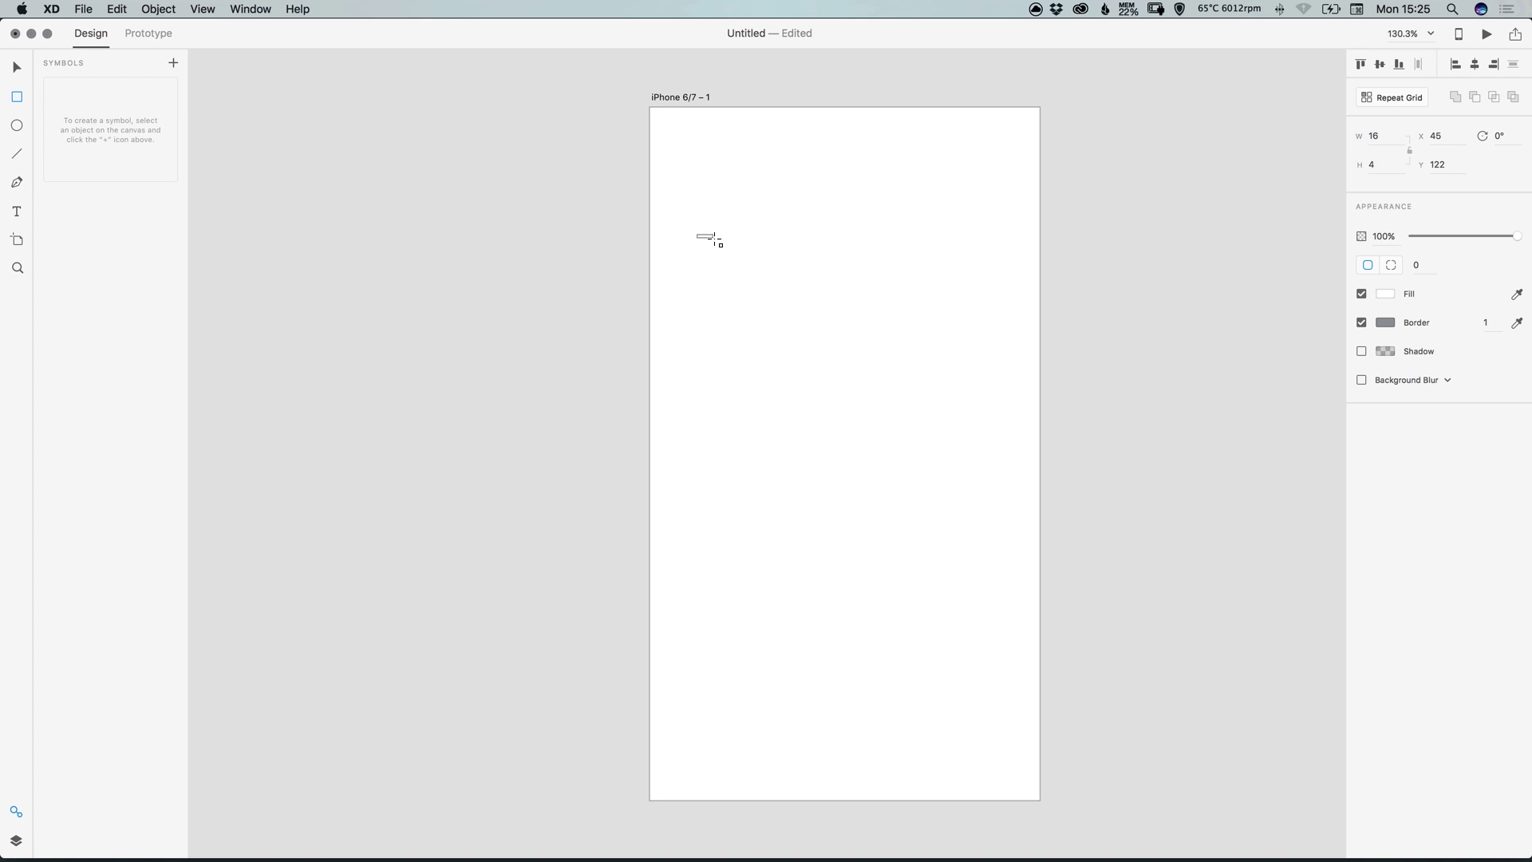
pyautogui.press('z')
pyautogui.click(708, 236)
pyautogui.click(709, 236)
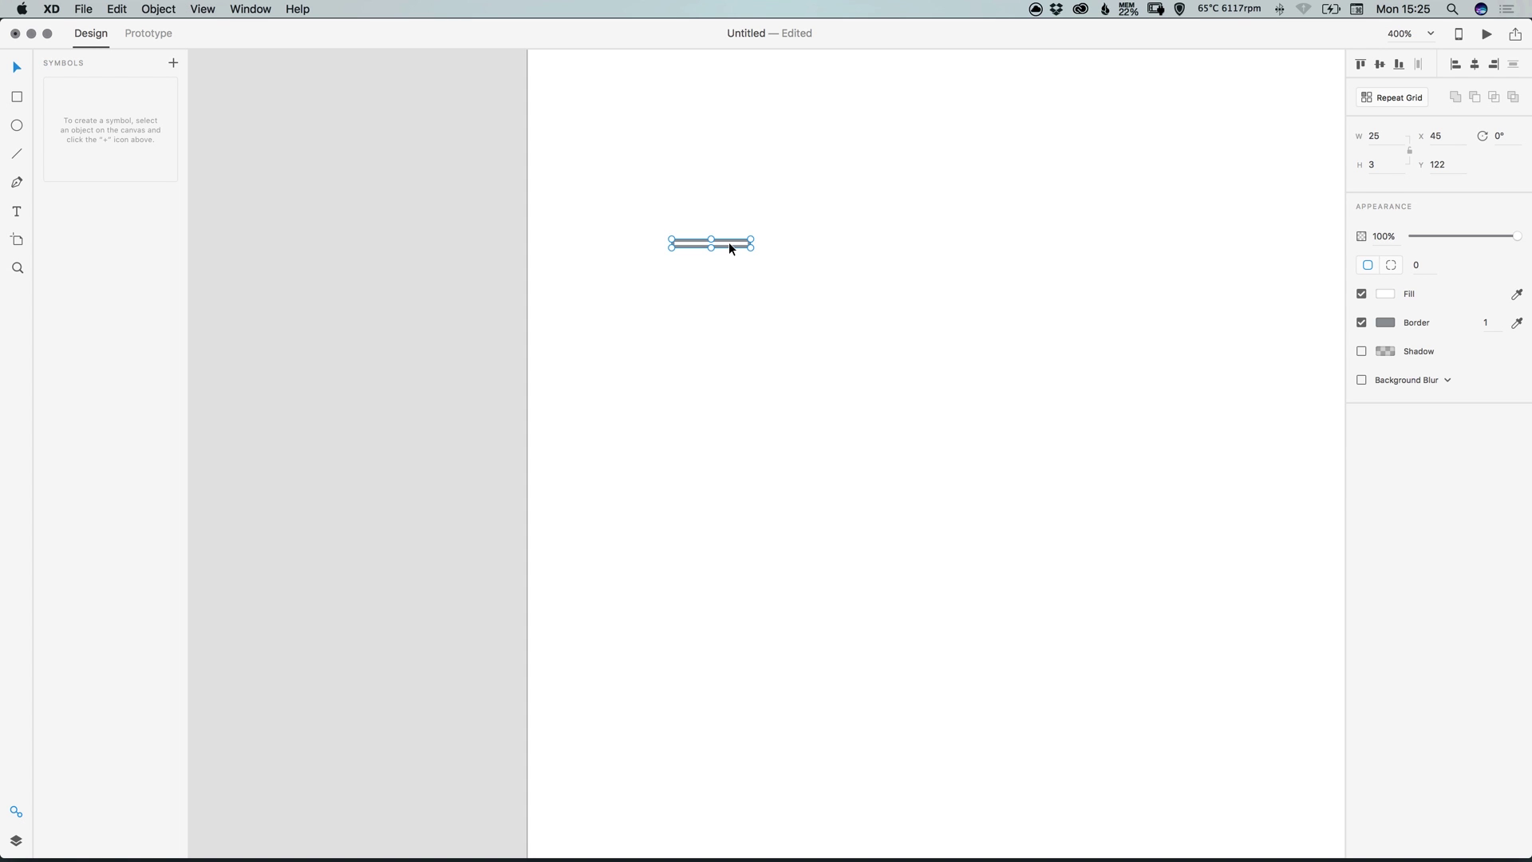
# Remove the bar's border and set its fill to dark grey #3C3C3C.
pyautogui.click(1361, 322)
pyautogui.click(1385, 294)
pyautogui.moveTo(1256, 294); pyautogui.dragTo(1189, 299)
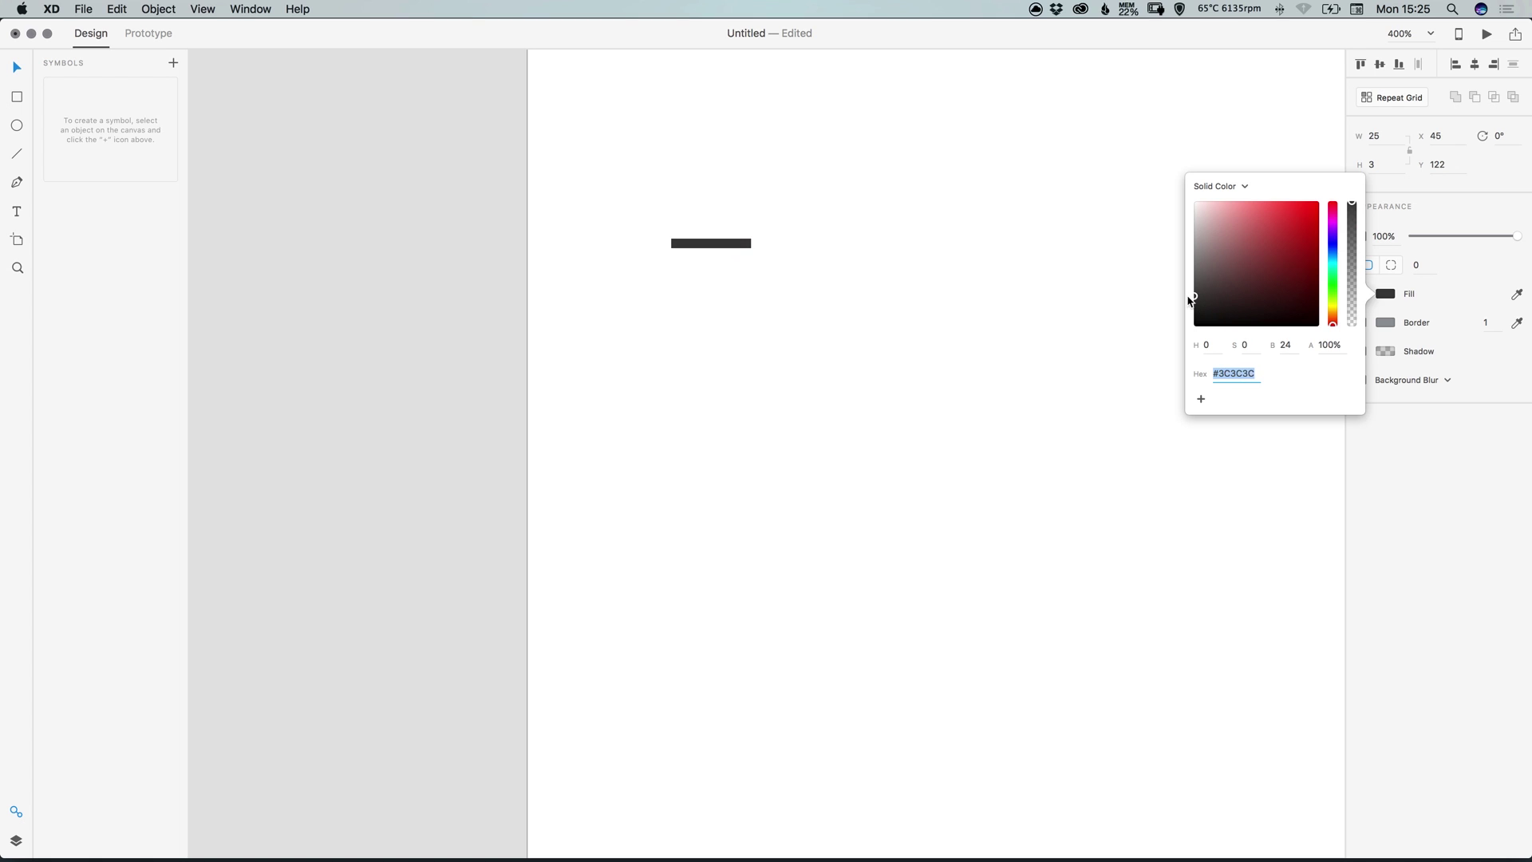
pyautogui.click(730, 242)
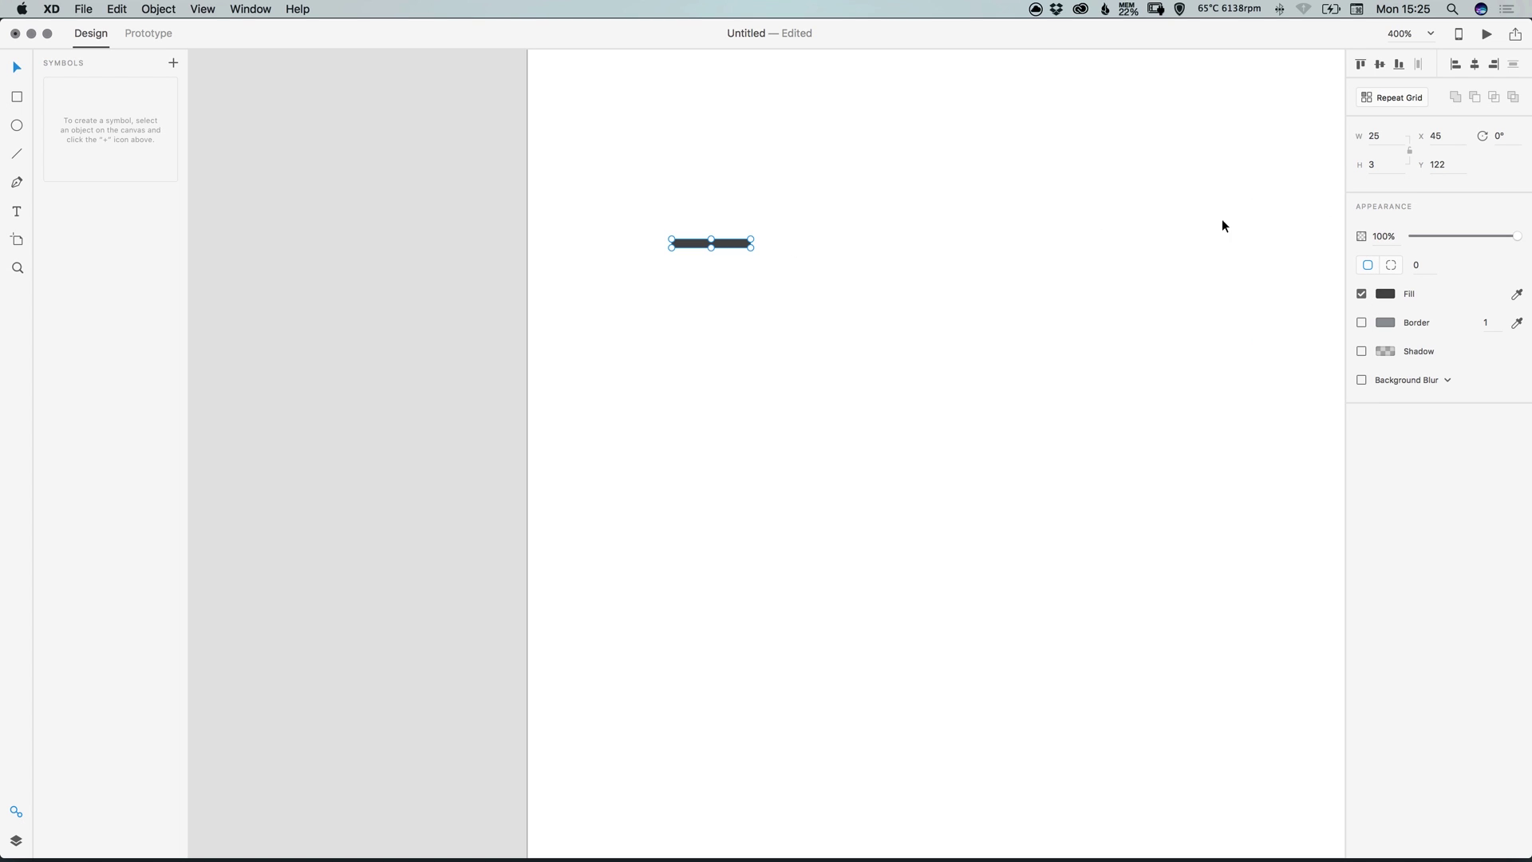
# Alt-drag two copies of the bar below it and group all three bars.
pyautogui.keyDown('alt'); pyautogui.moveTo(732, 241); pyautogui.dragTo(730, 297); pyautogui.keyUp('alt')
pyautogui.keyDown('shift'); pyautogui.click(744, 273); pyautogui.keyUp('shift')
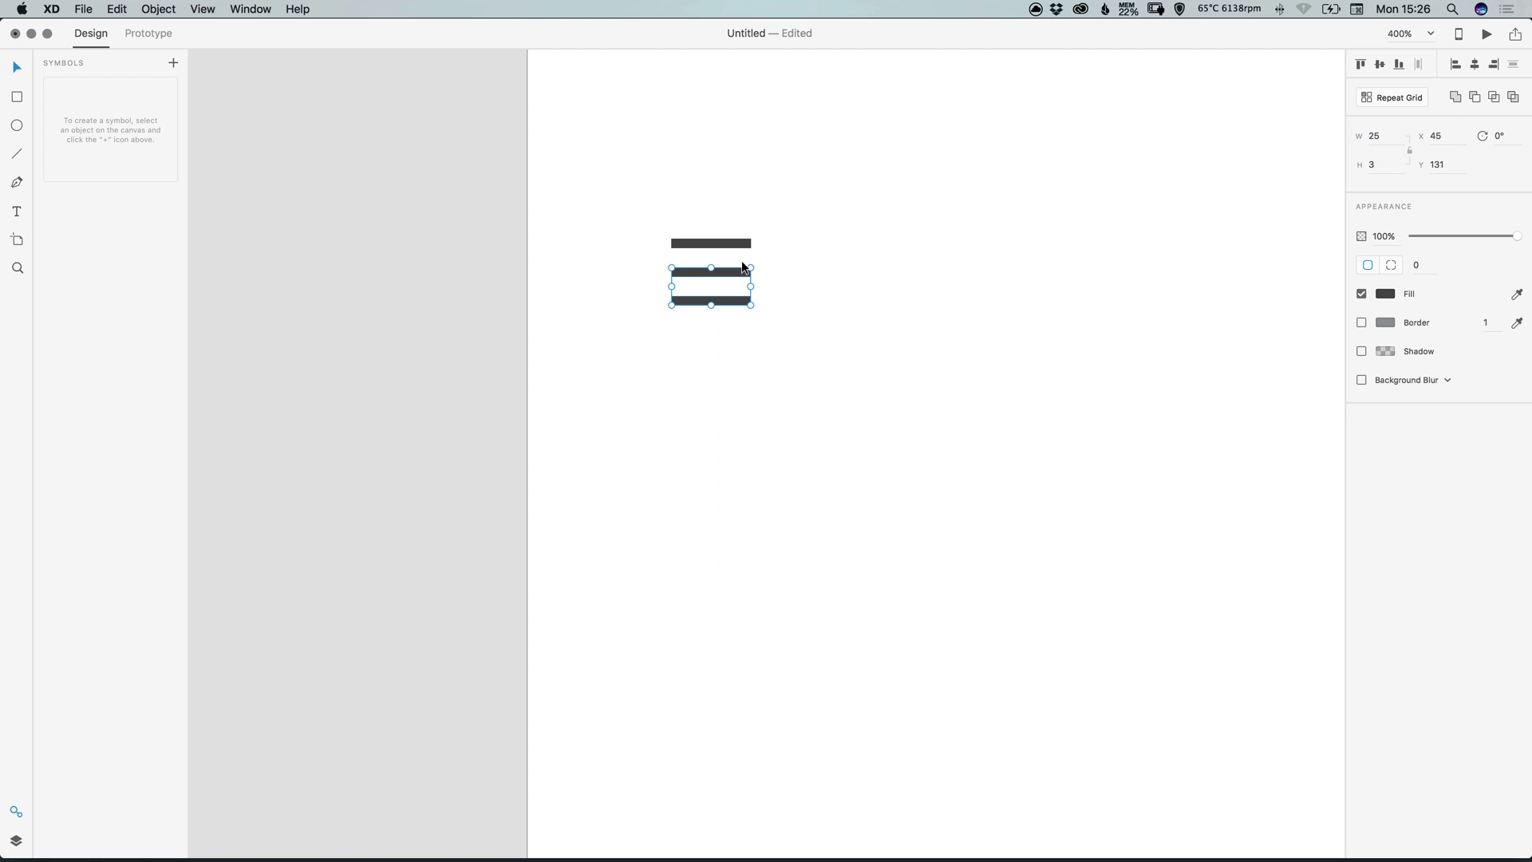
pyautogui.keyDown('shift'); pyautogui.click(736, 245); pyautogui.keyUp('shift')
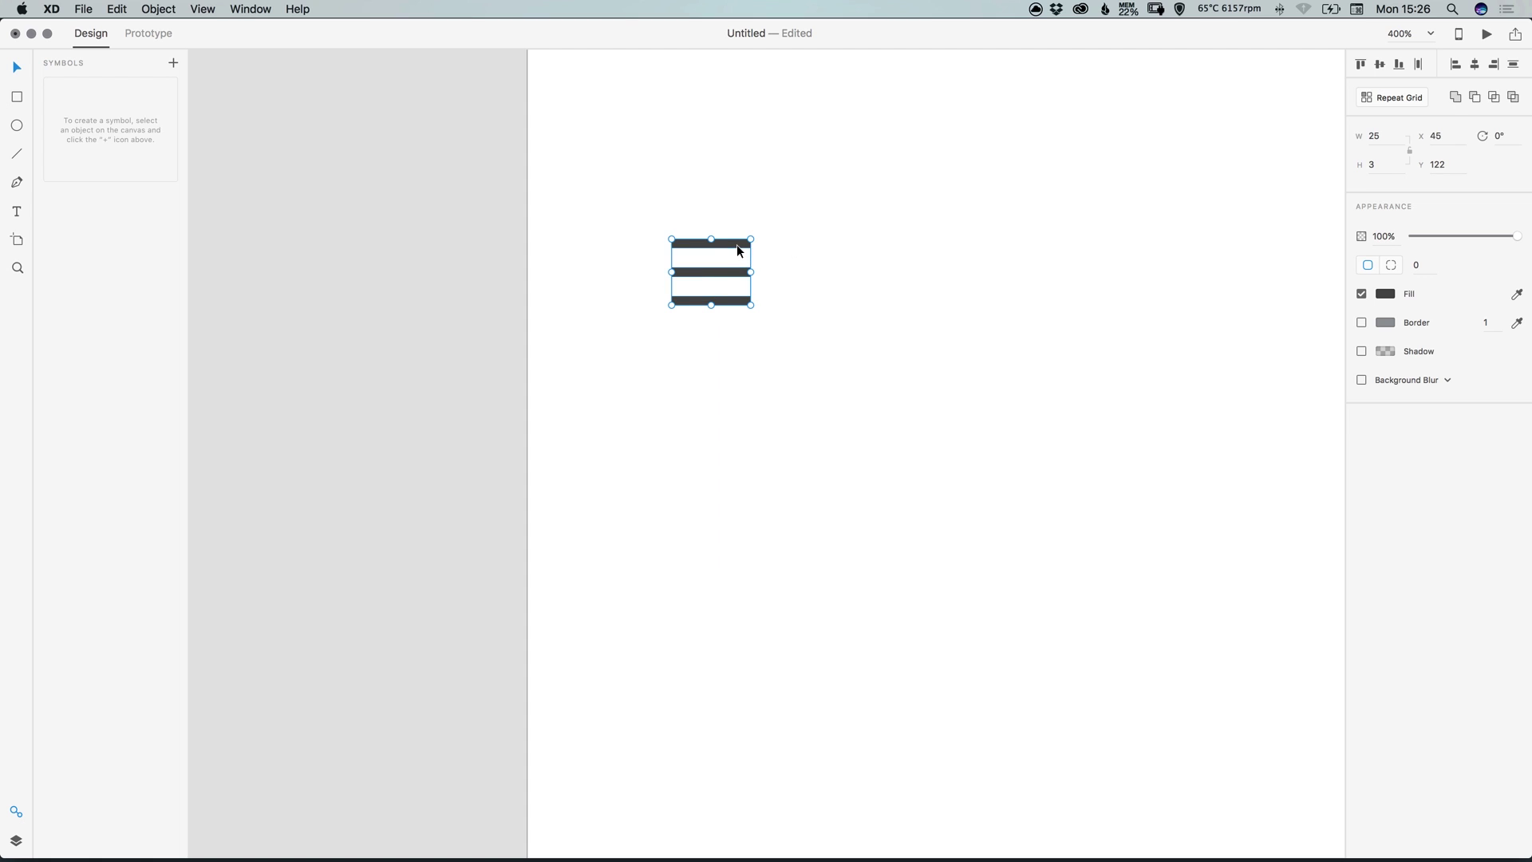
pyautogui.click(158, 9)
pyautogui.click(167, 28)
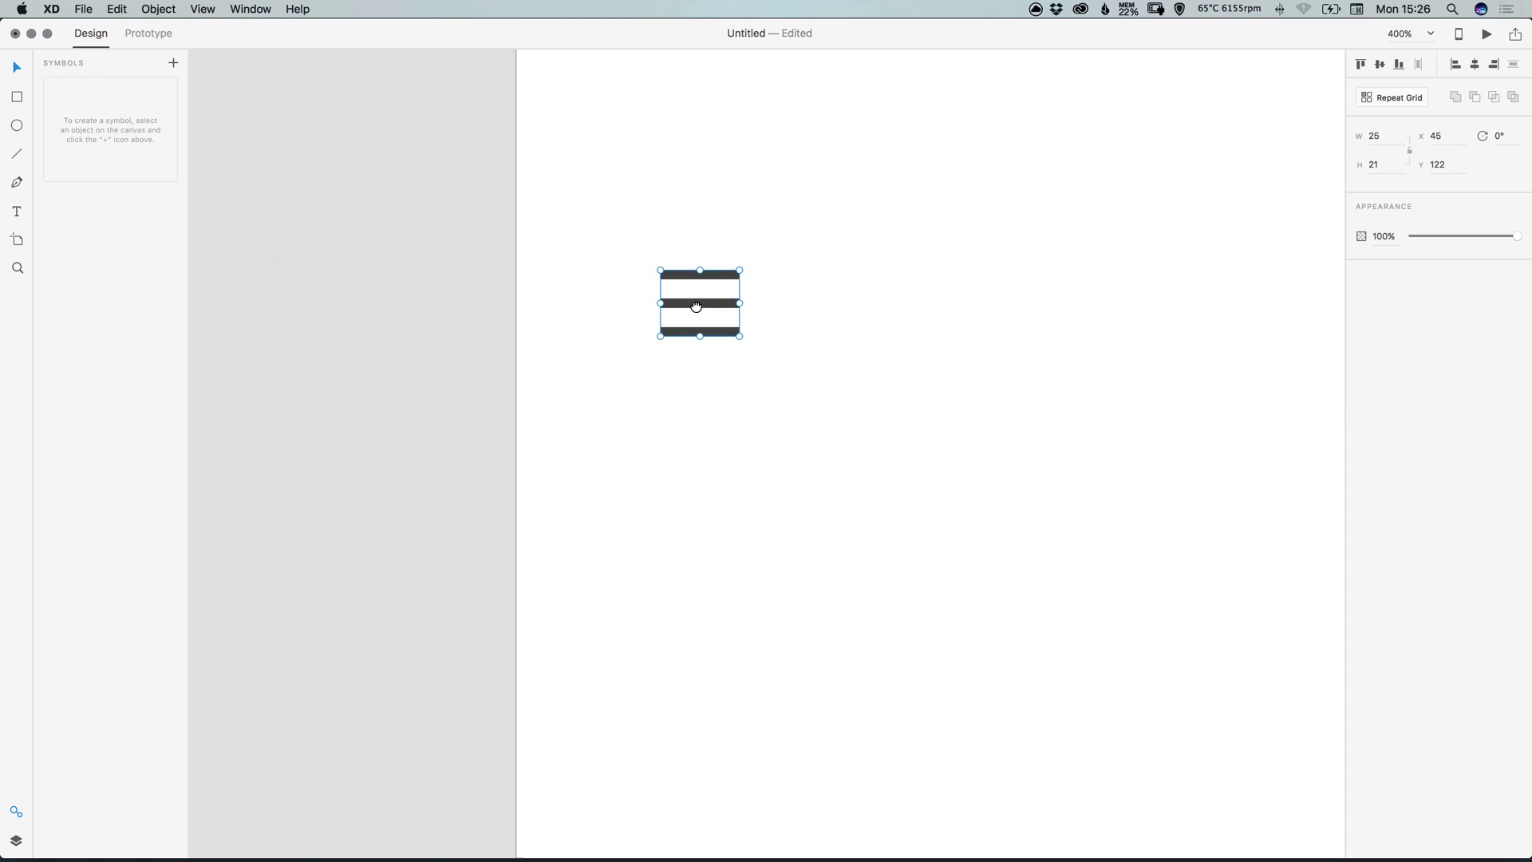
pyautogui.scroll(5, 692, 609)
pyautogui.press('Escape')
pyautogui.press('super+0')
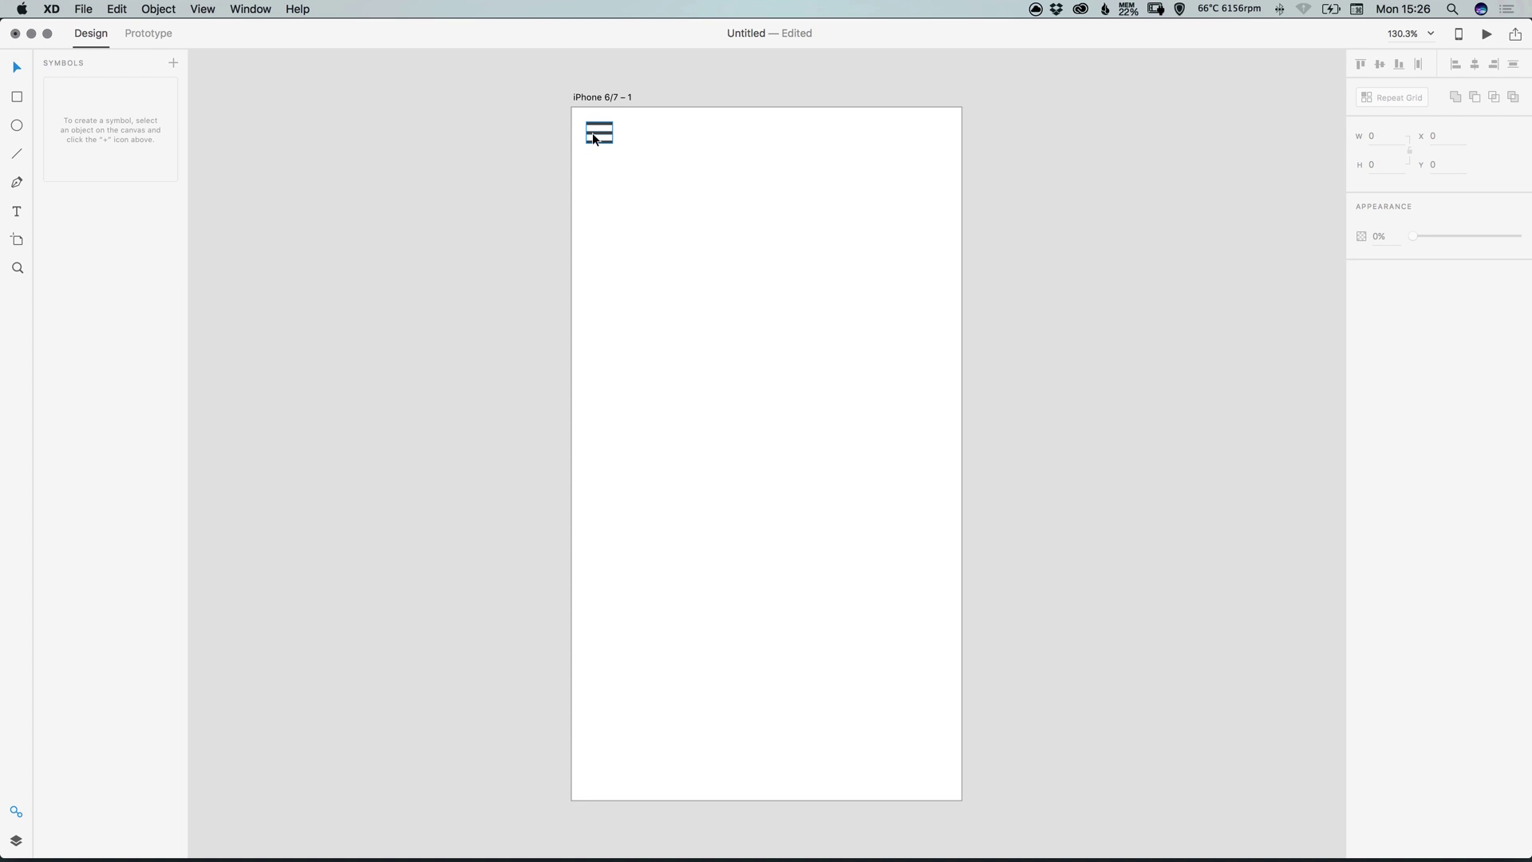
# Save the hamburger icon group as a symbol in the Symbols library.
pyautogui.click(604, 133)
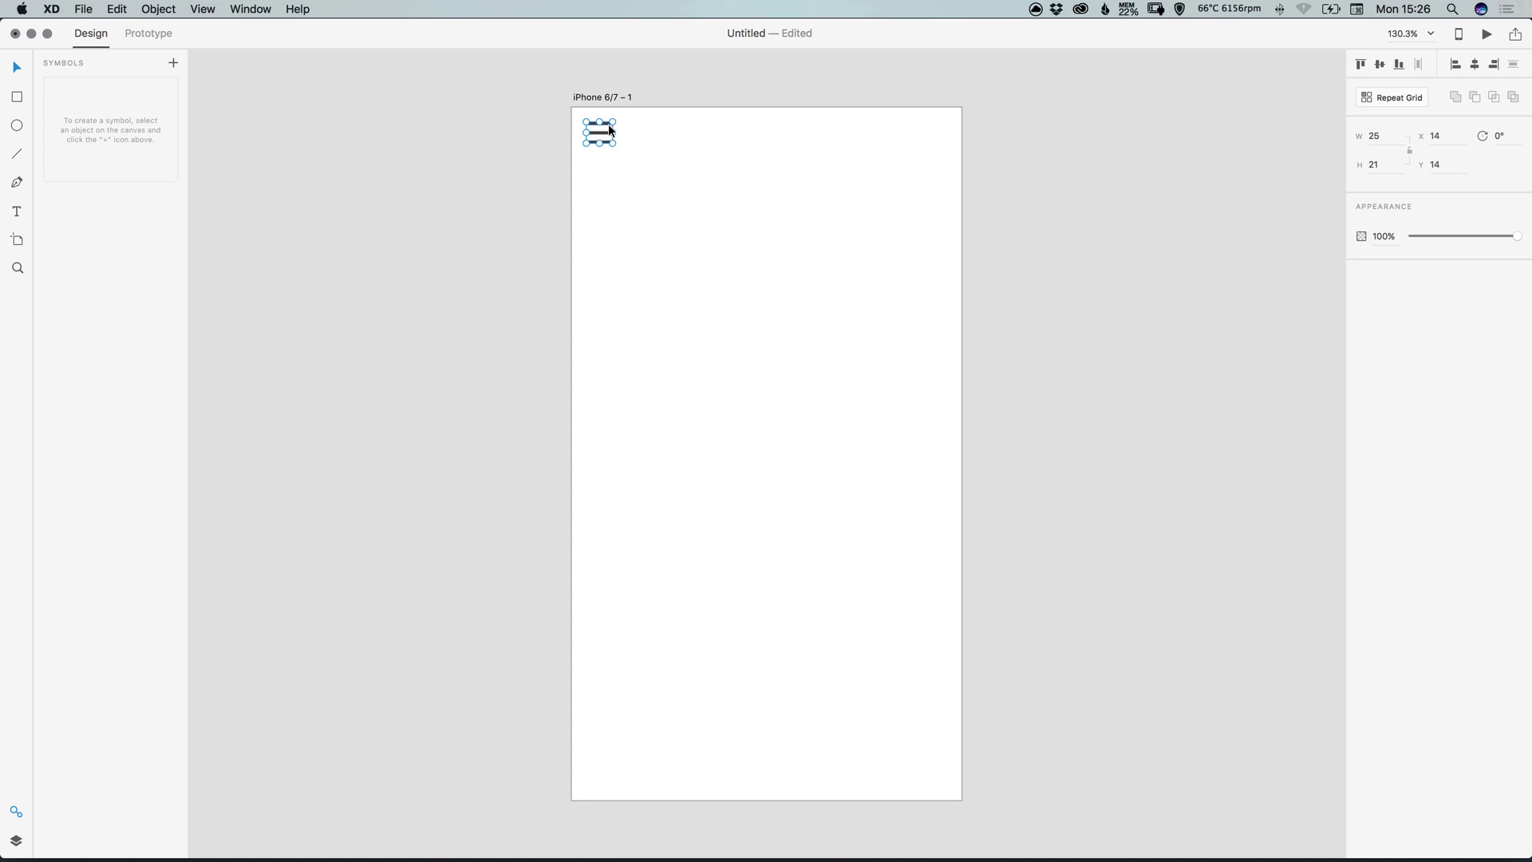
pyautogui.click(174, 64)
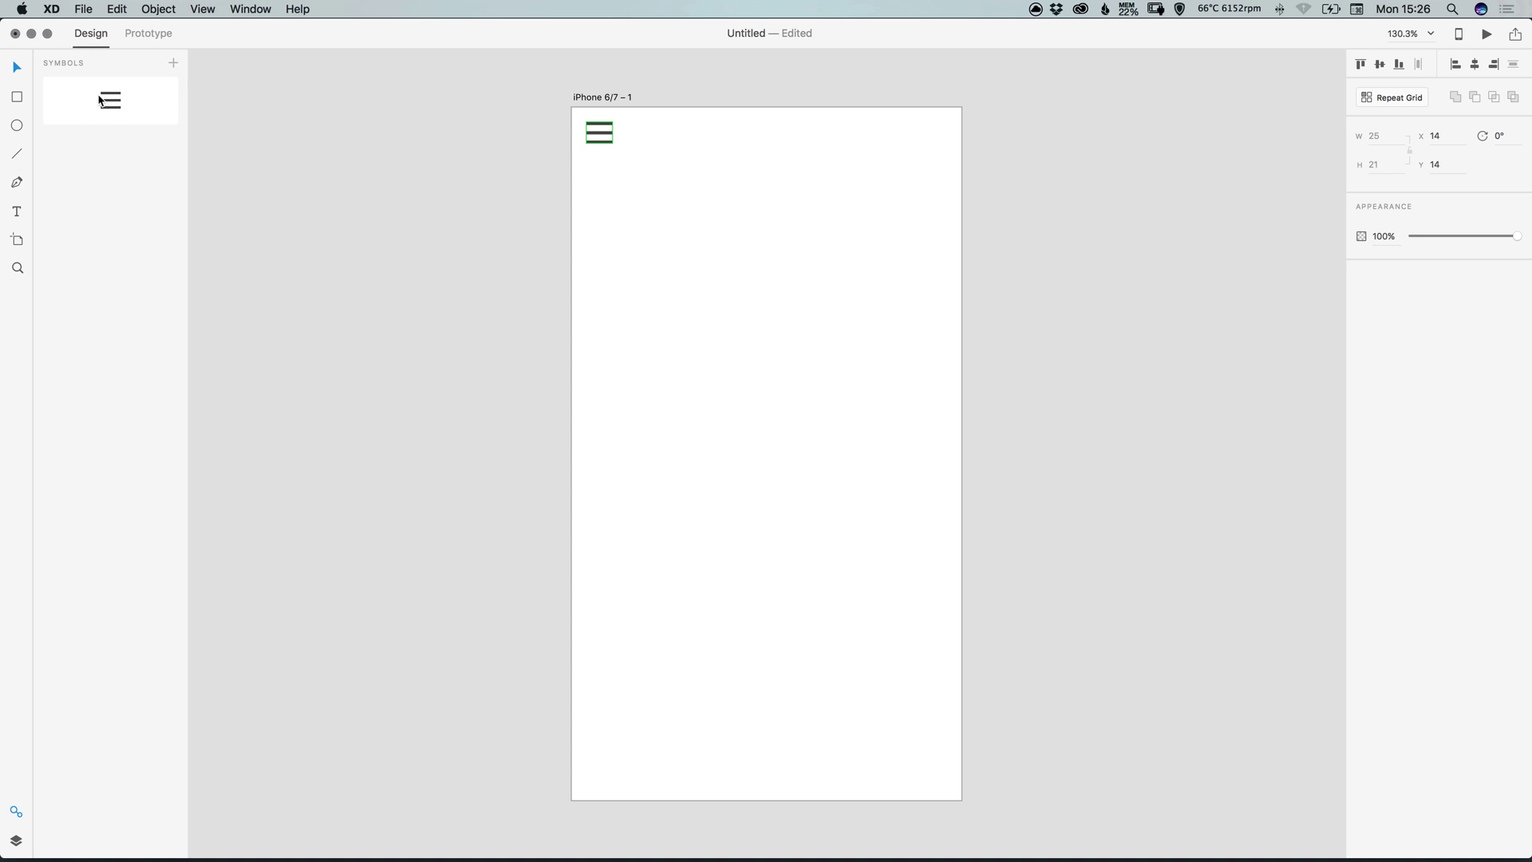
pyautogui.click(16, 811)
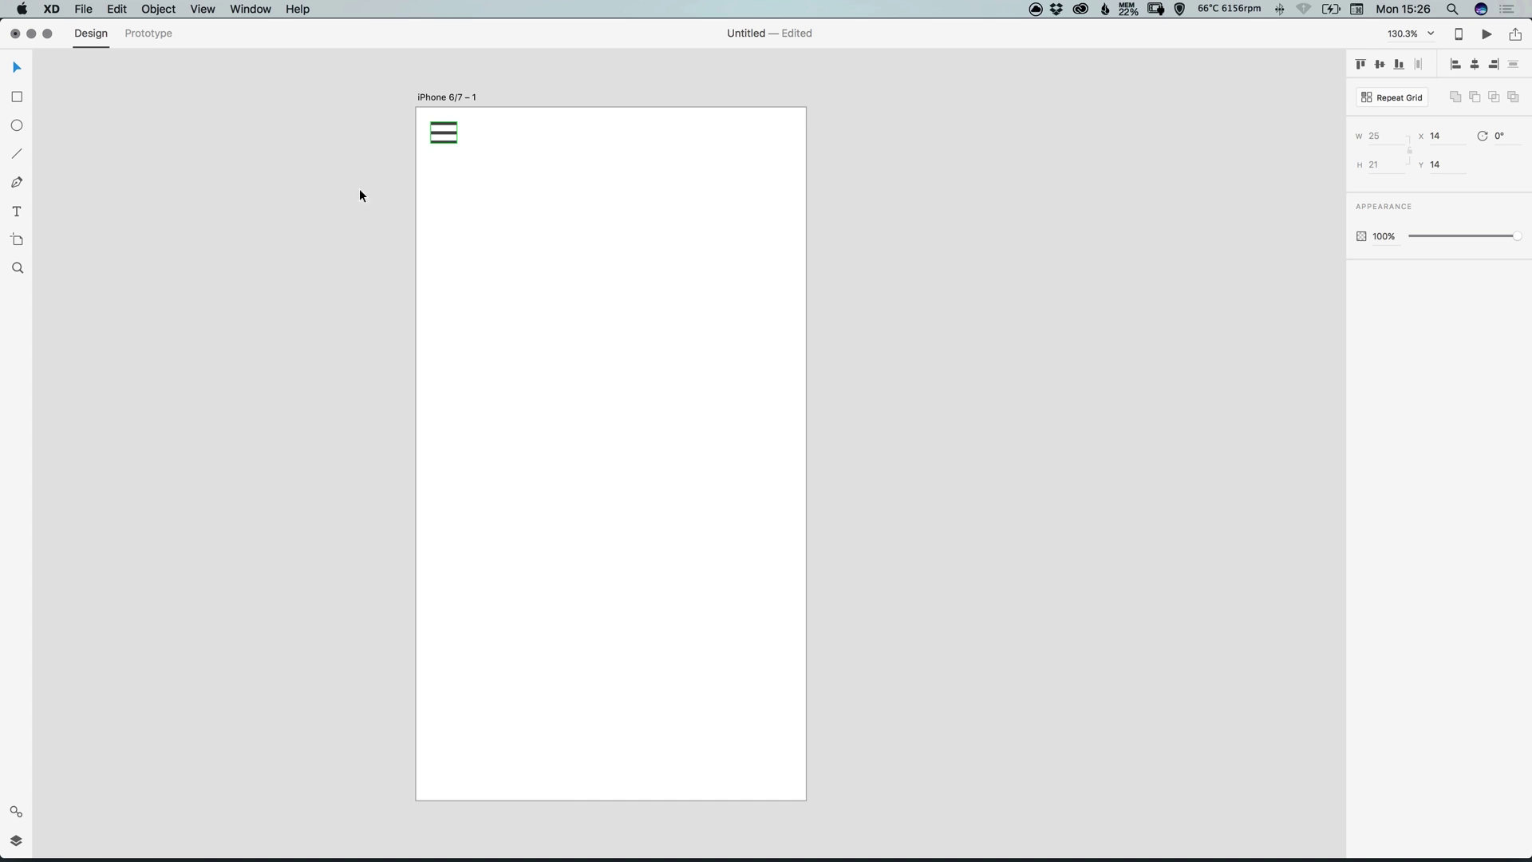
# Nudge the hamburger icon into the top-left corner and zoom in closely on it.
pyautogui.click(430, 157)
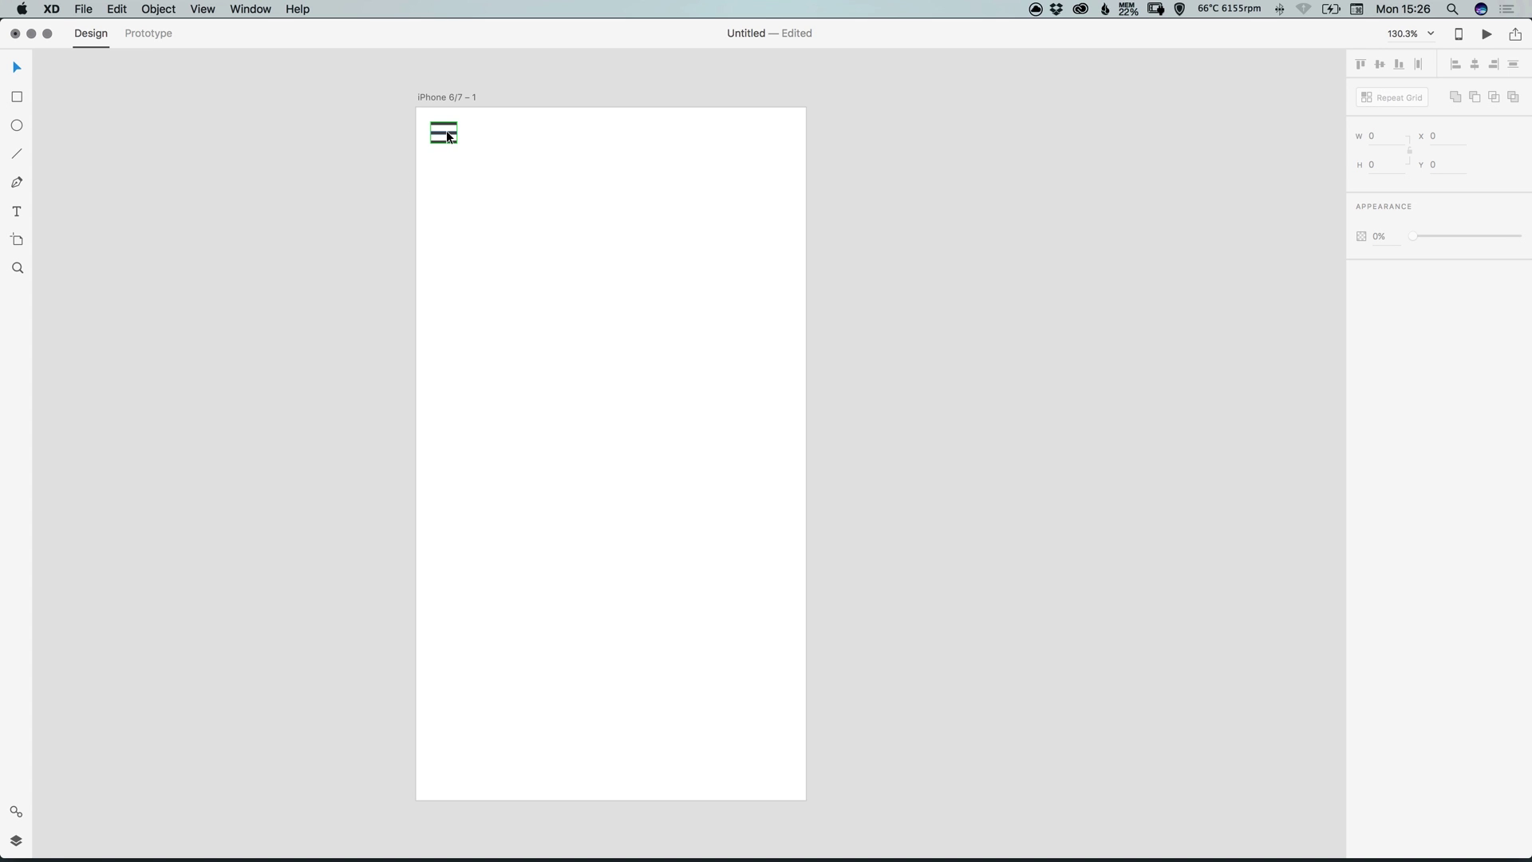
pyautogui.moveTo(447, 131); pyautogui.dragTo(451, 130)
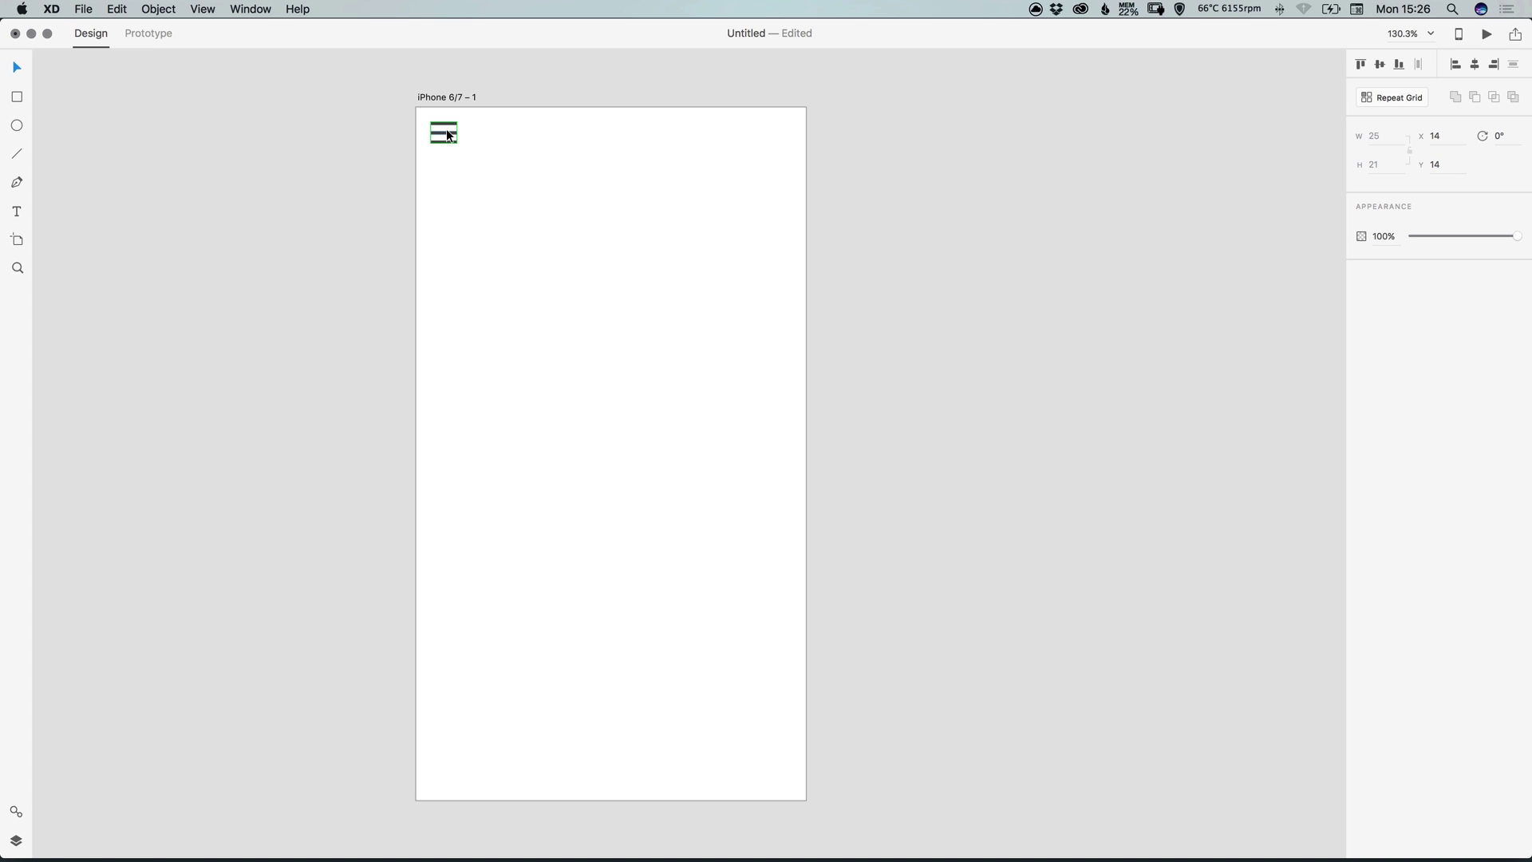
pyautogui.click(449, 131)
pyautogui.press('z')
pyautogui.moveTo(418, 109); pyautogui.dragTo(536, 242)
# Thin the symbol's middle and top bars to 1 px height.
pyautogui.click(635, 273)
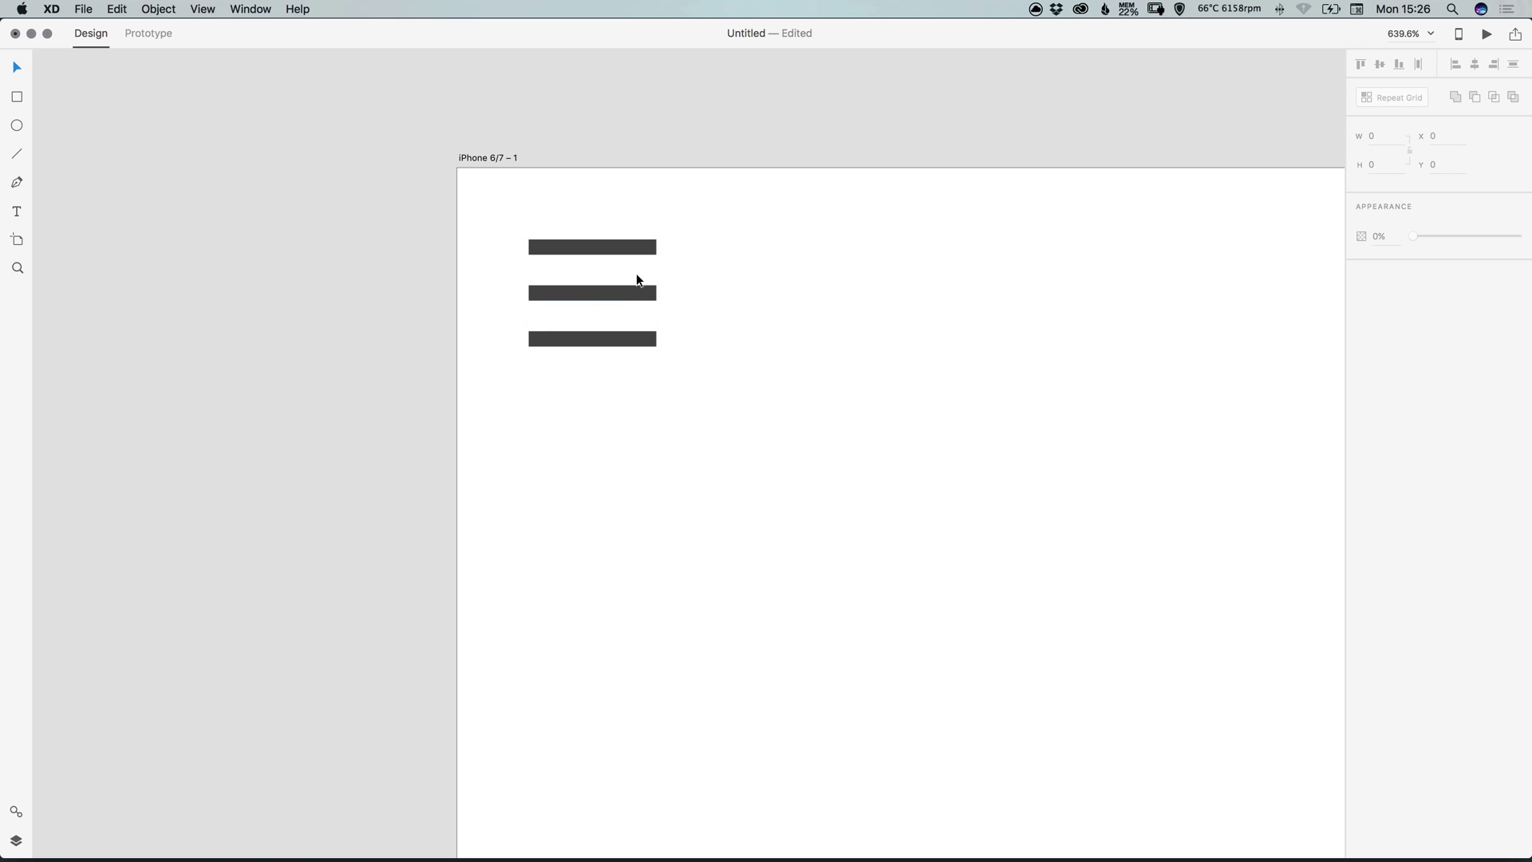
pyautogui.doubleClick(610, 293)
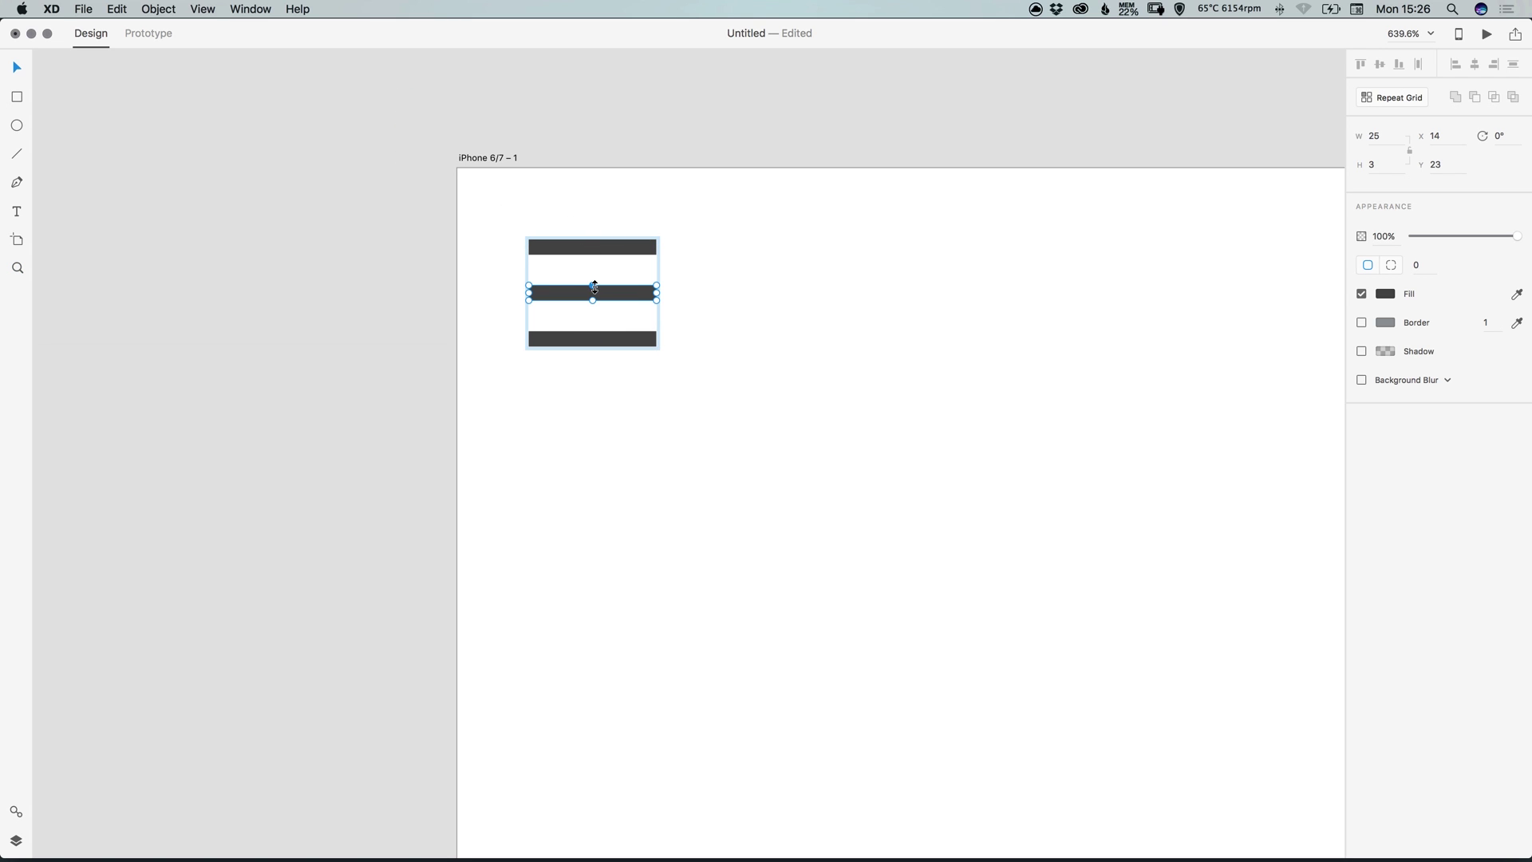
pyautogui.moveTo(592, 285); pyautogui.dragTo(591, 248)
pyautogui.click(600, 247)
# Make the top bar red and check the updated thumbnail in the Symbols library.
pyautogui.click(1385, 294)
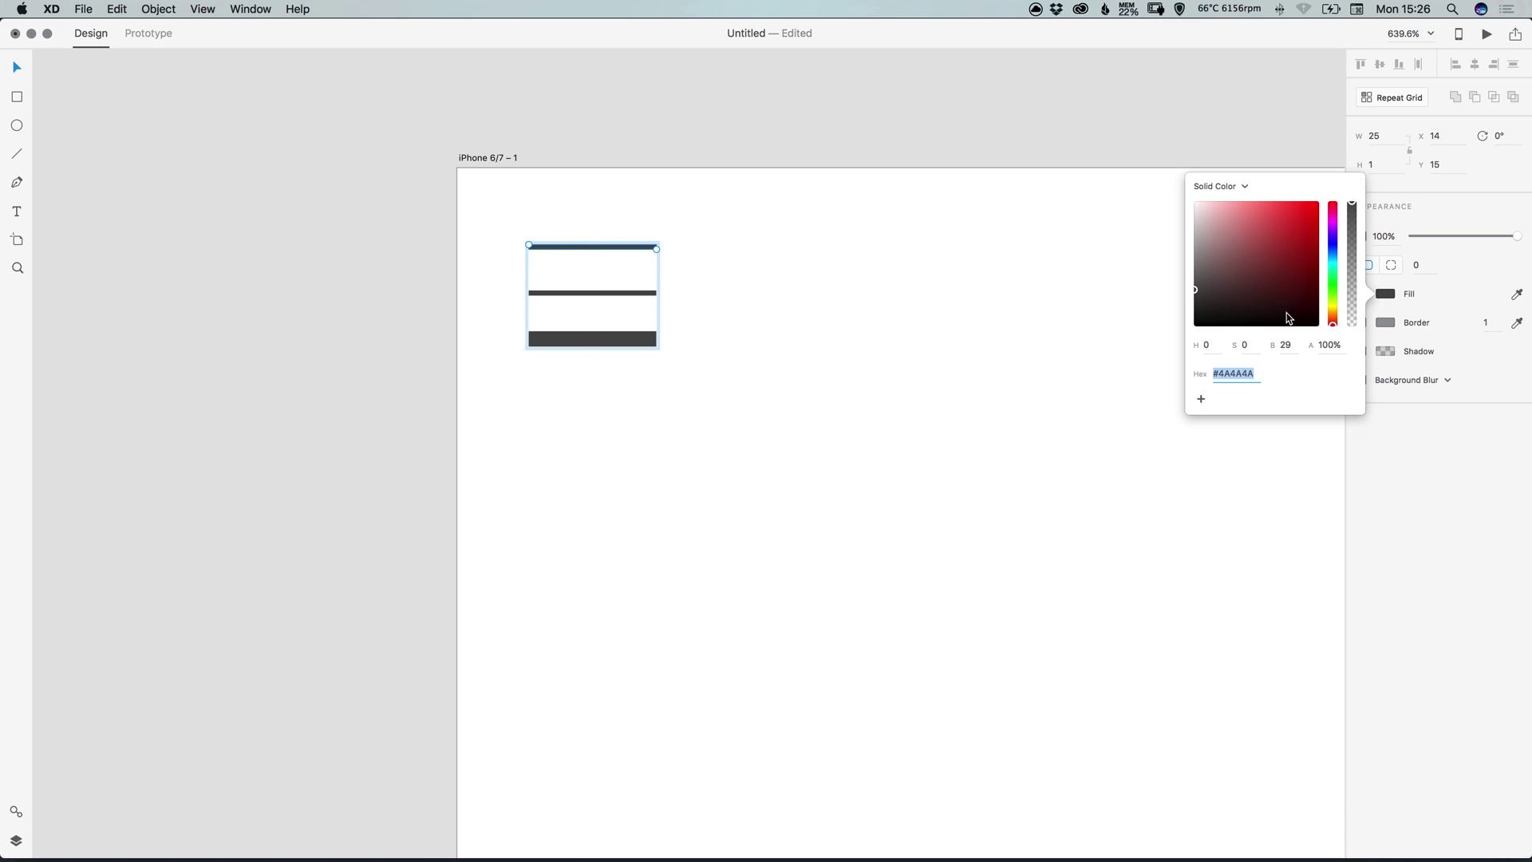
pyautogui.click(1282, 212)
pyautogui.click(401, 330)
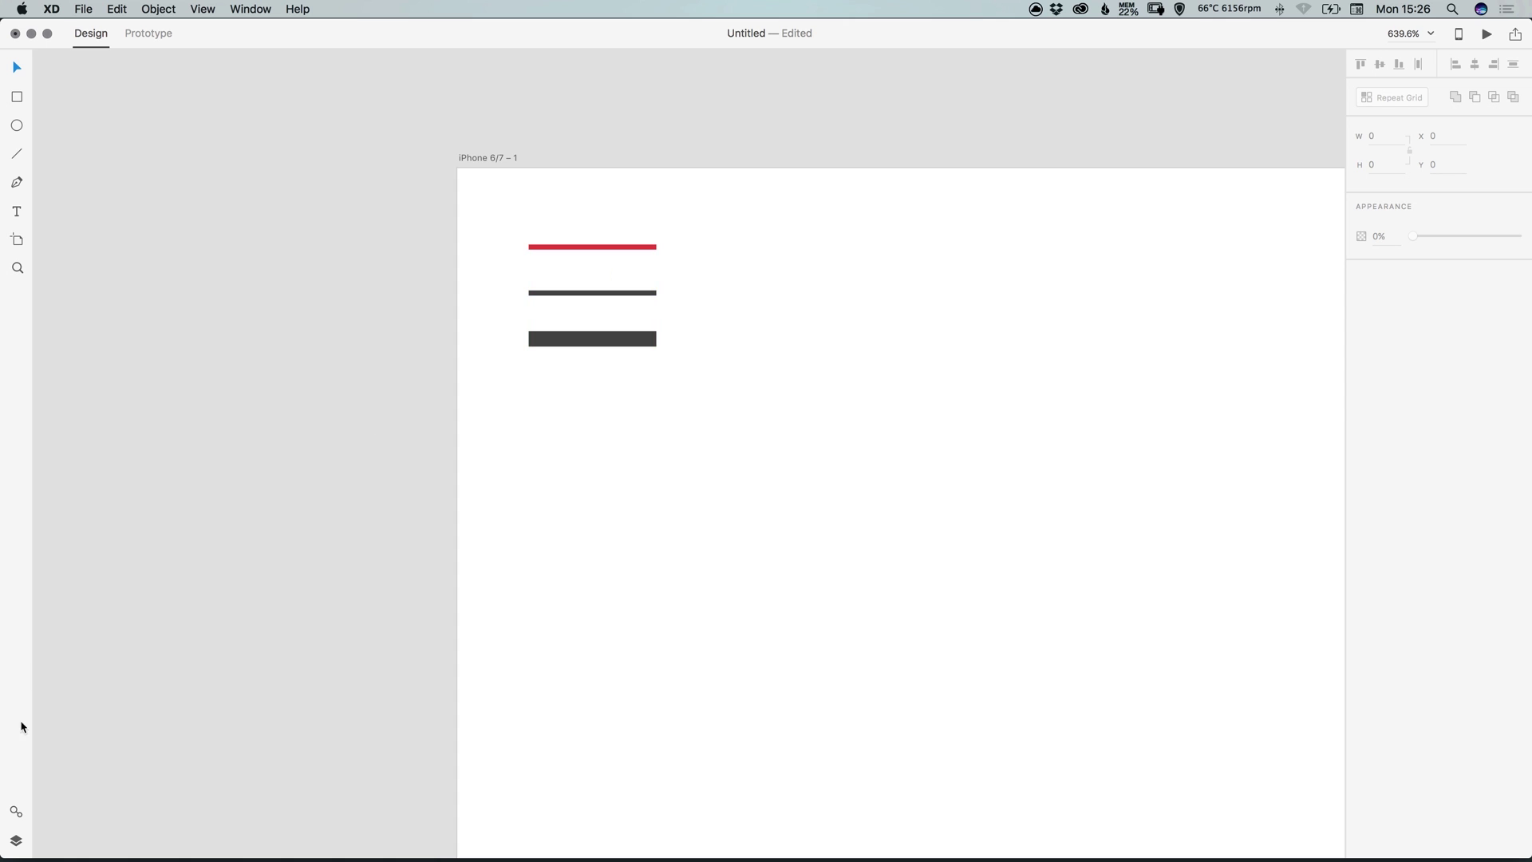
pyautogui.click(16, 811)
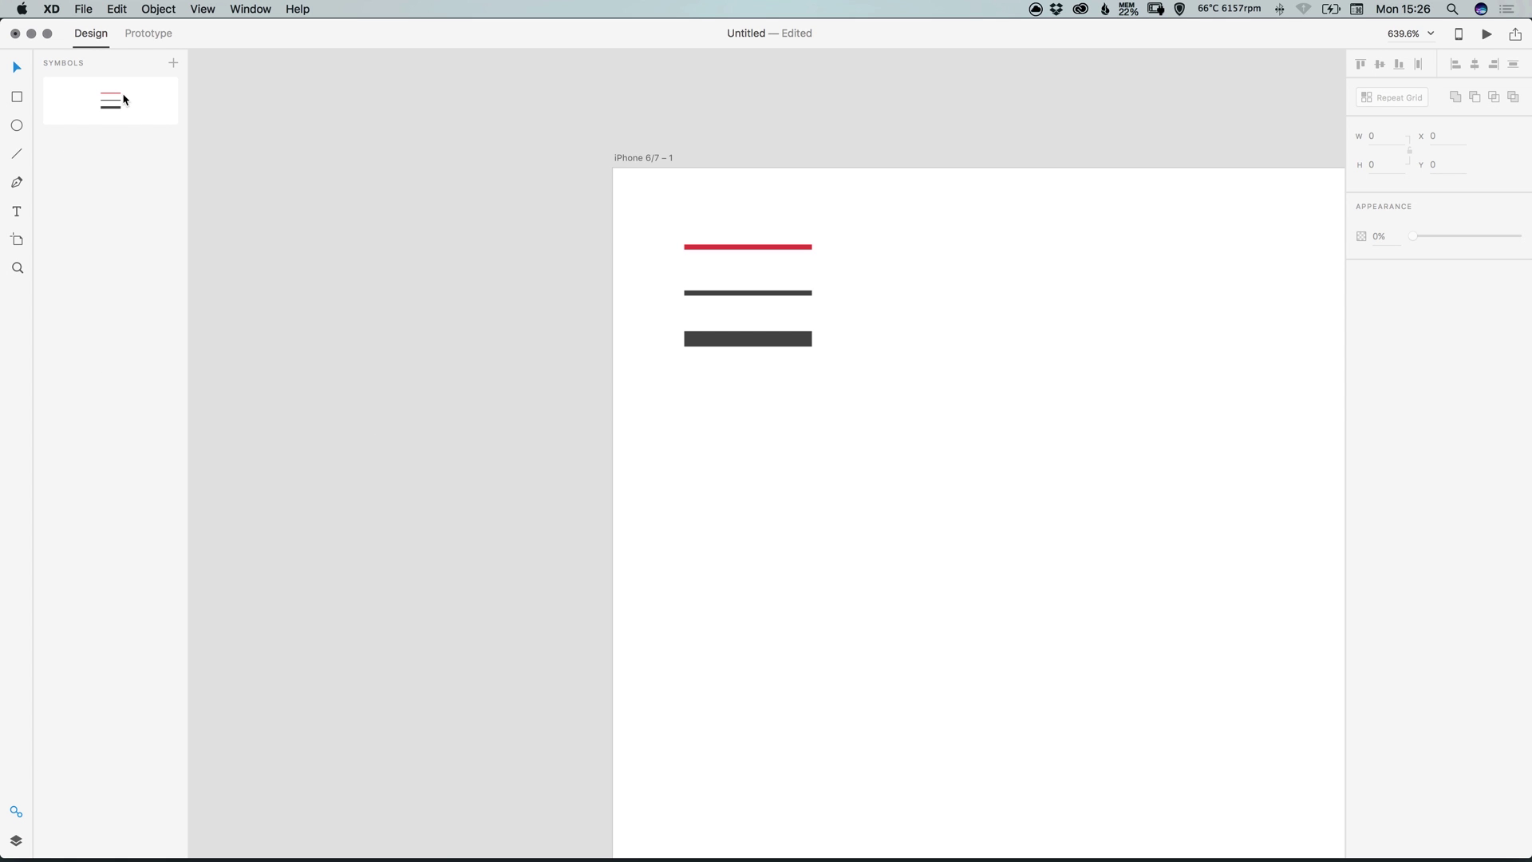
pyautogui.press('super+0')
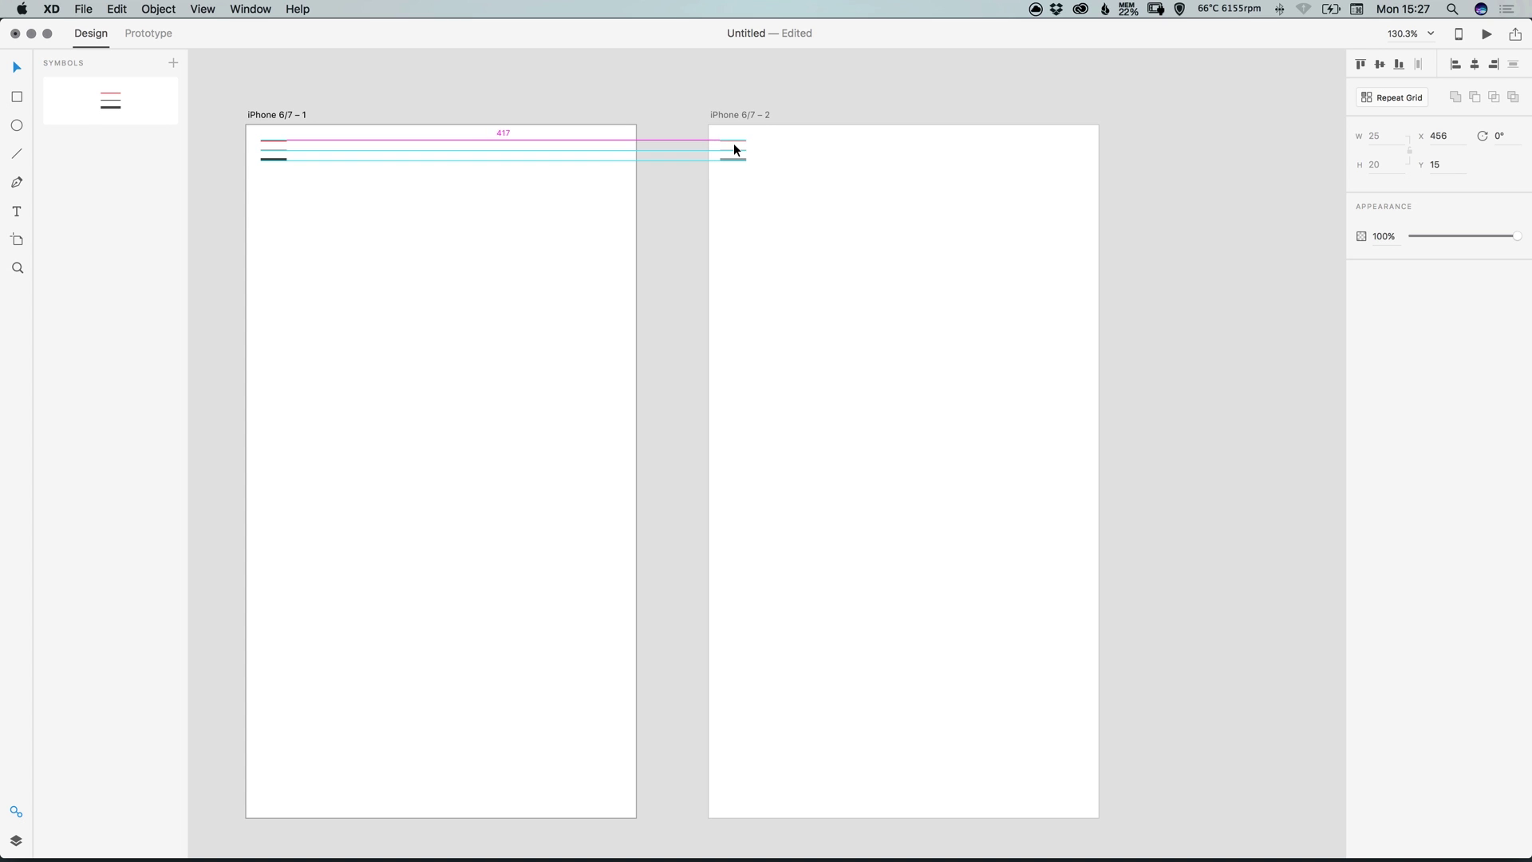
# Copy the hamburger icon onto artboard 2, then delete that copy.
pyautogui.moveTo(274, 152); pyautogui.dragTo(735, 153)
pyautogui.click(706, 177)
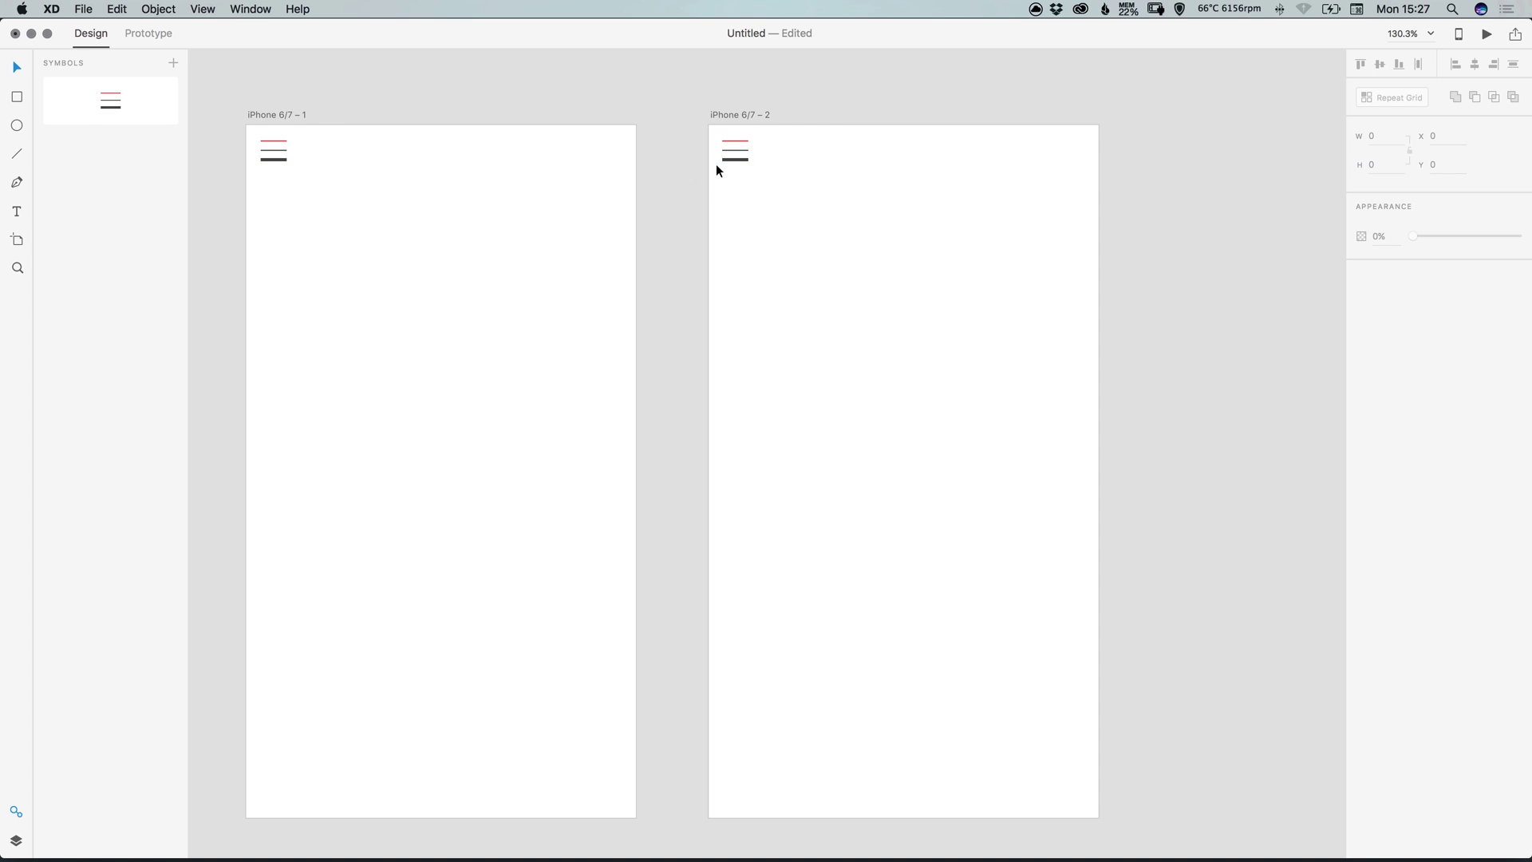
pyautogui.click(736, 150)
pyautogui.press('Delete')
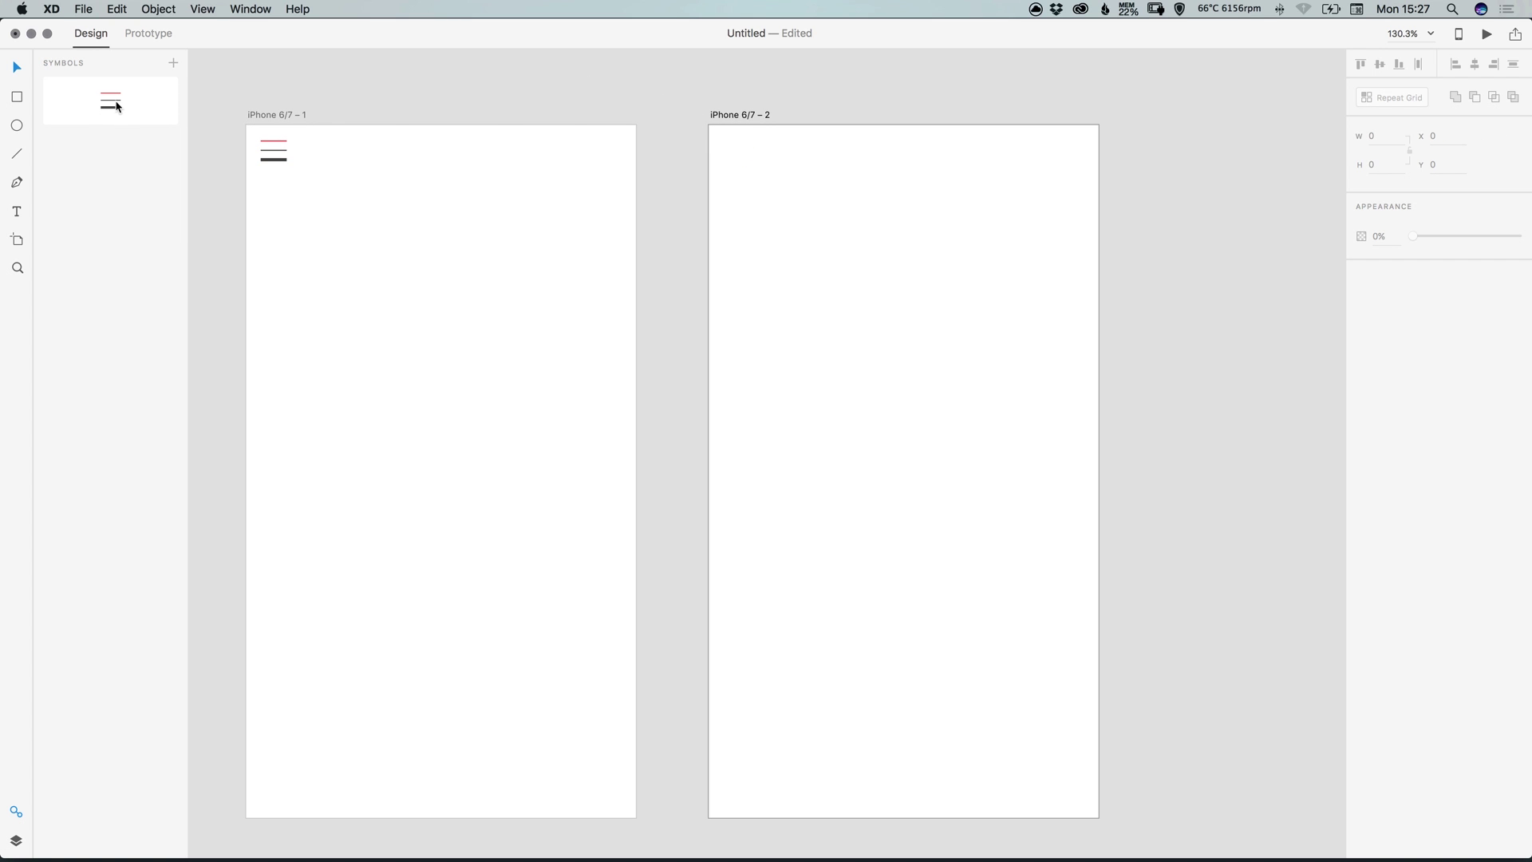
# Place a hamburger symbol instance from the library in artboard 2's top-left corner.
pyautogui.moveTo(116, 106); pyautogui.dragTo(755, 154)
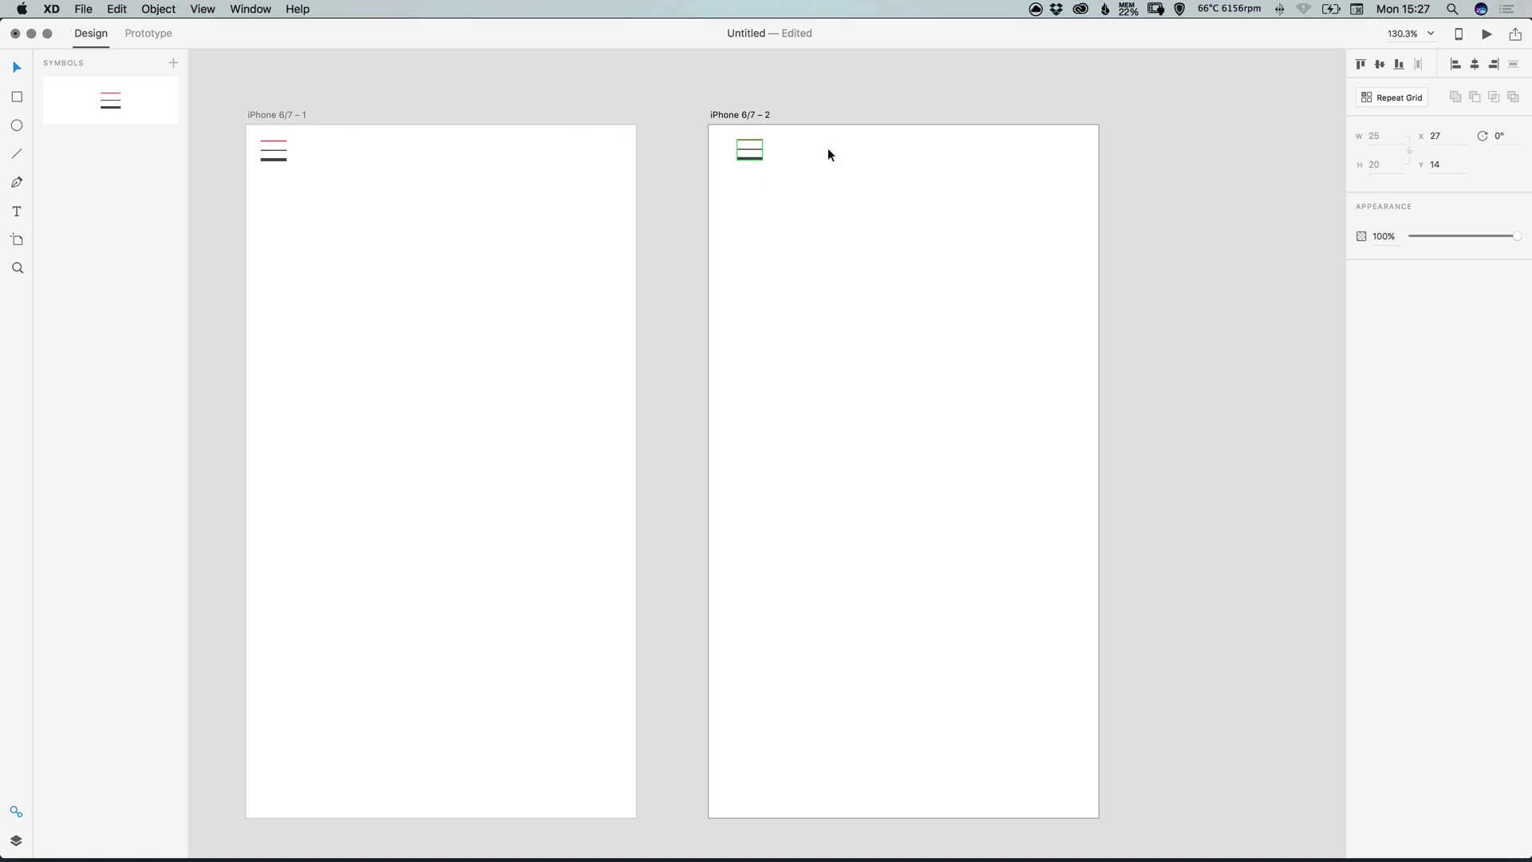
pyautogui.moveTo(746, 154); pyautogui.dragTo(735, 151)
pyautogui.click(749, 184)
pyautogui.scroll(5, 737, 151)
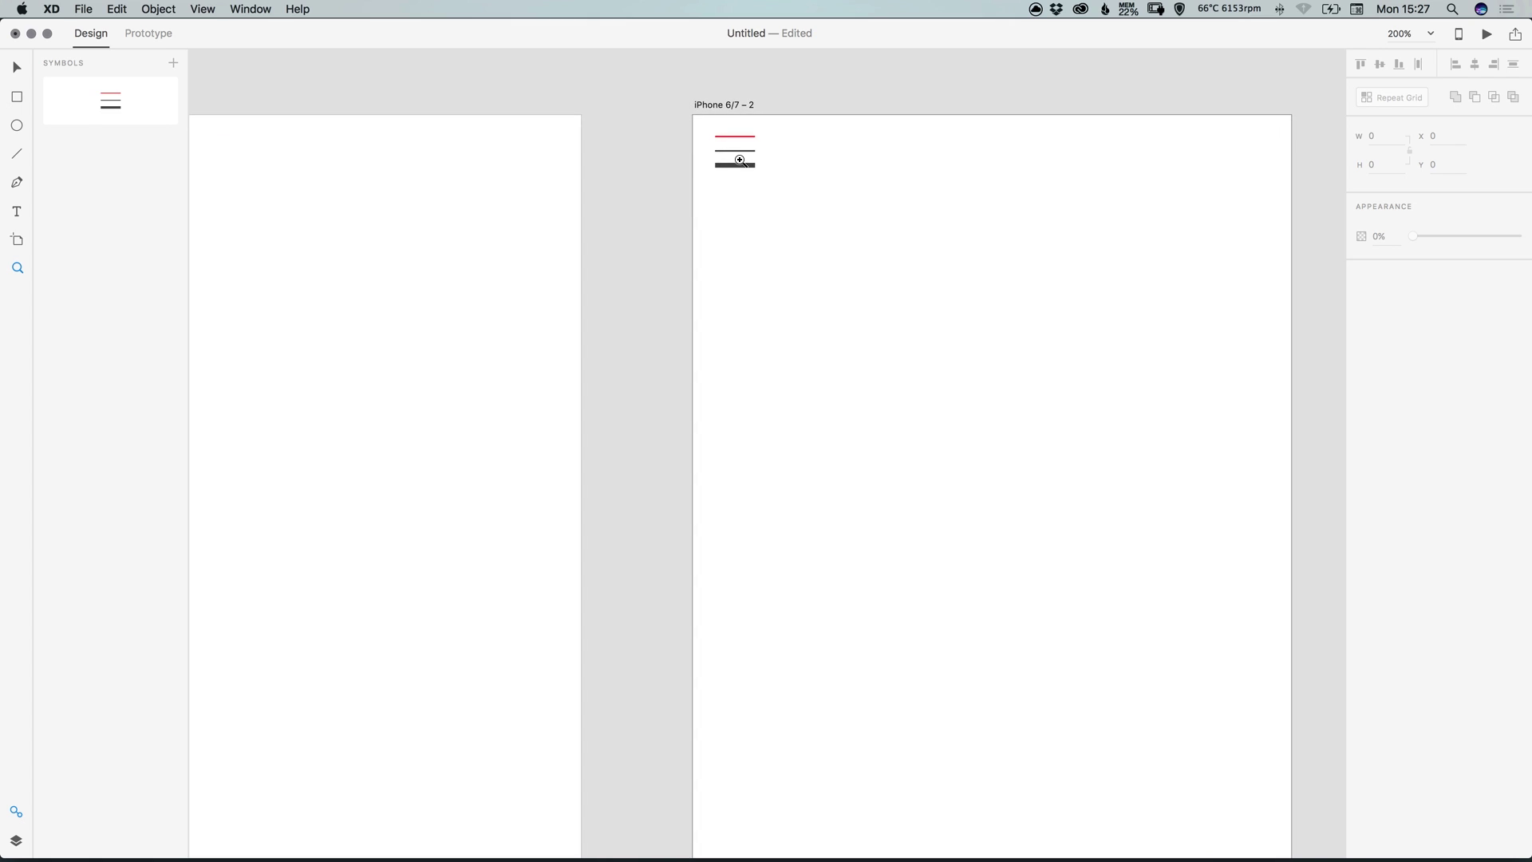
# Draw a square on artboard 2, undo an accidental artboard move, and zoom out to both artboards.
pyautogui.click(17, 97)
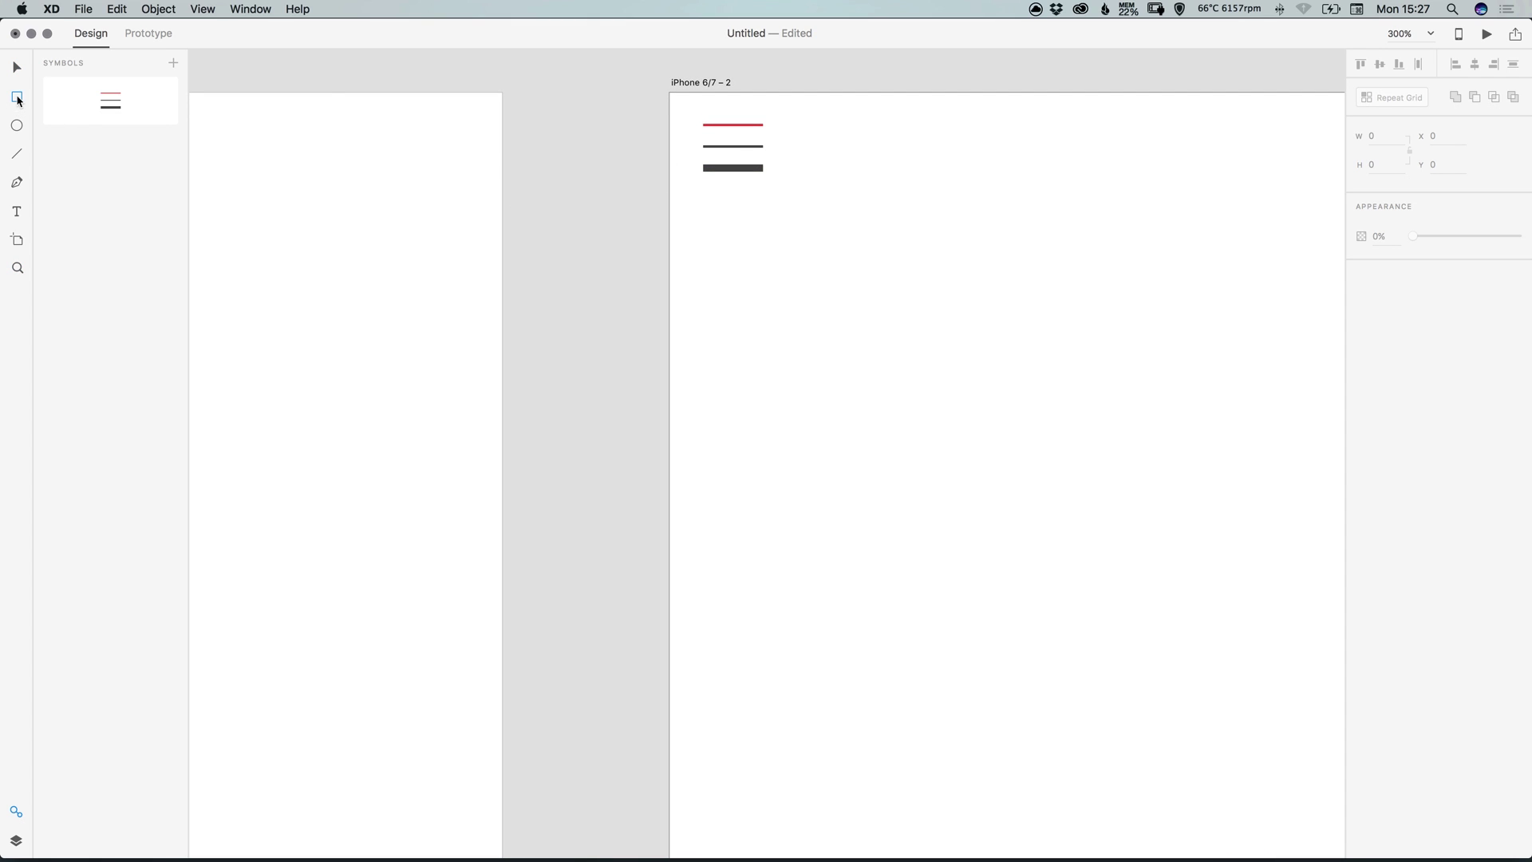
pyautogui.moveTo(804, 254); pyautogui.dragTo(954, 406)
pyautogui.press('Escape')
pyautogui.moveTo(909, 236); pyautogui.dragTo(920, 304)
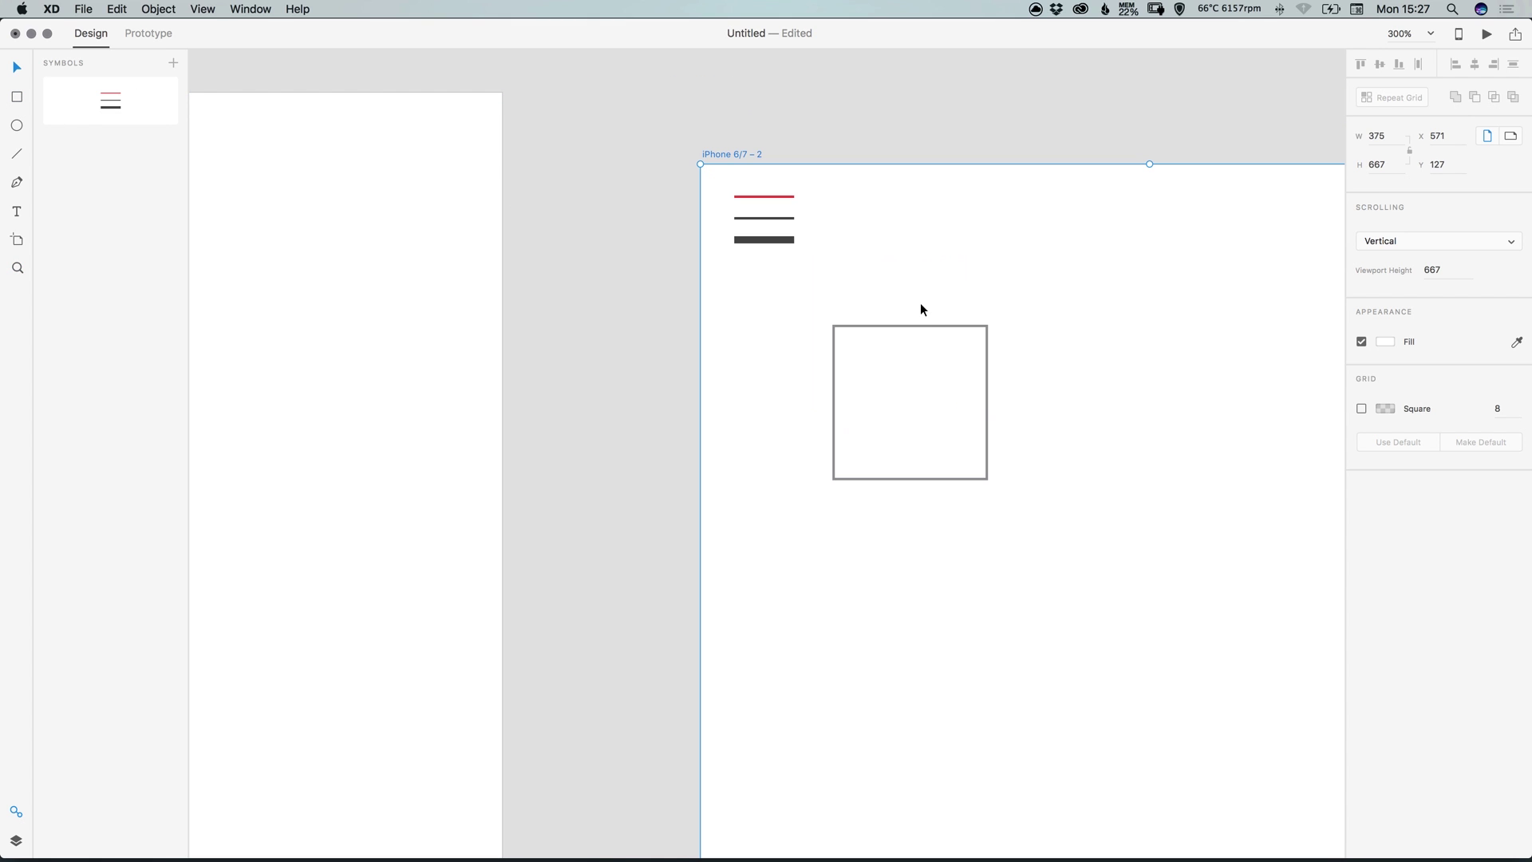
pyautogui.press('cmd+z')
pyautogui.click(916, 253)
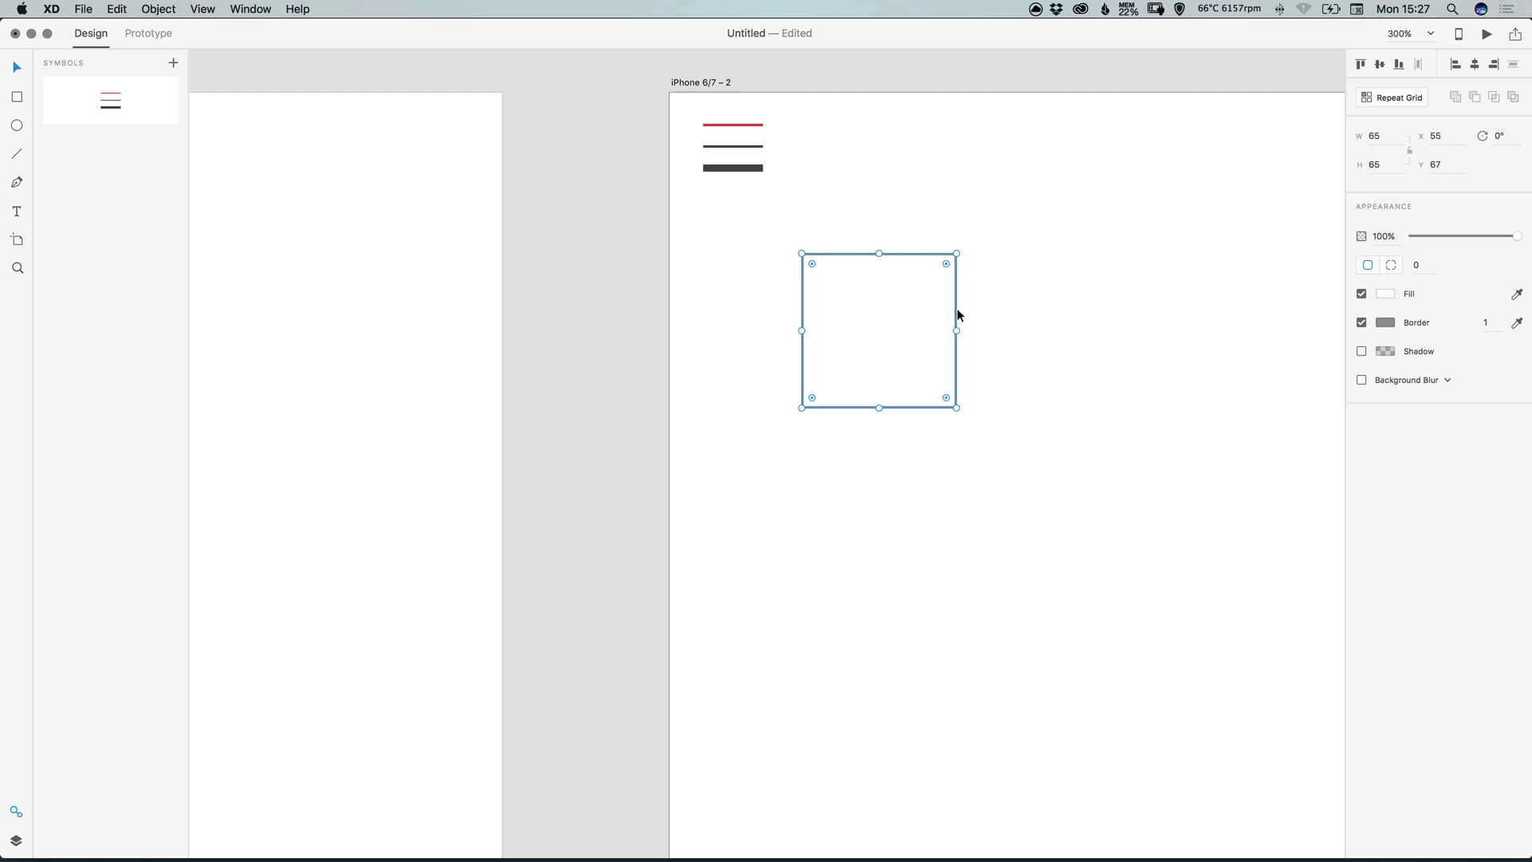
pyautogui.click(732, 168)
pyautogui.hscroll(-5, 824, 178)
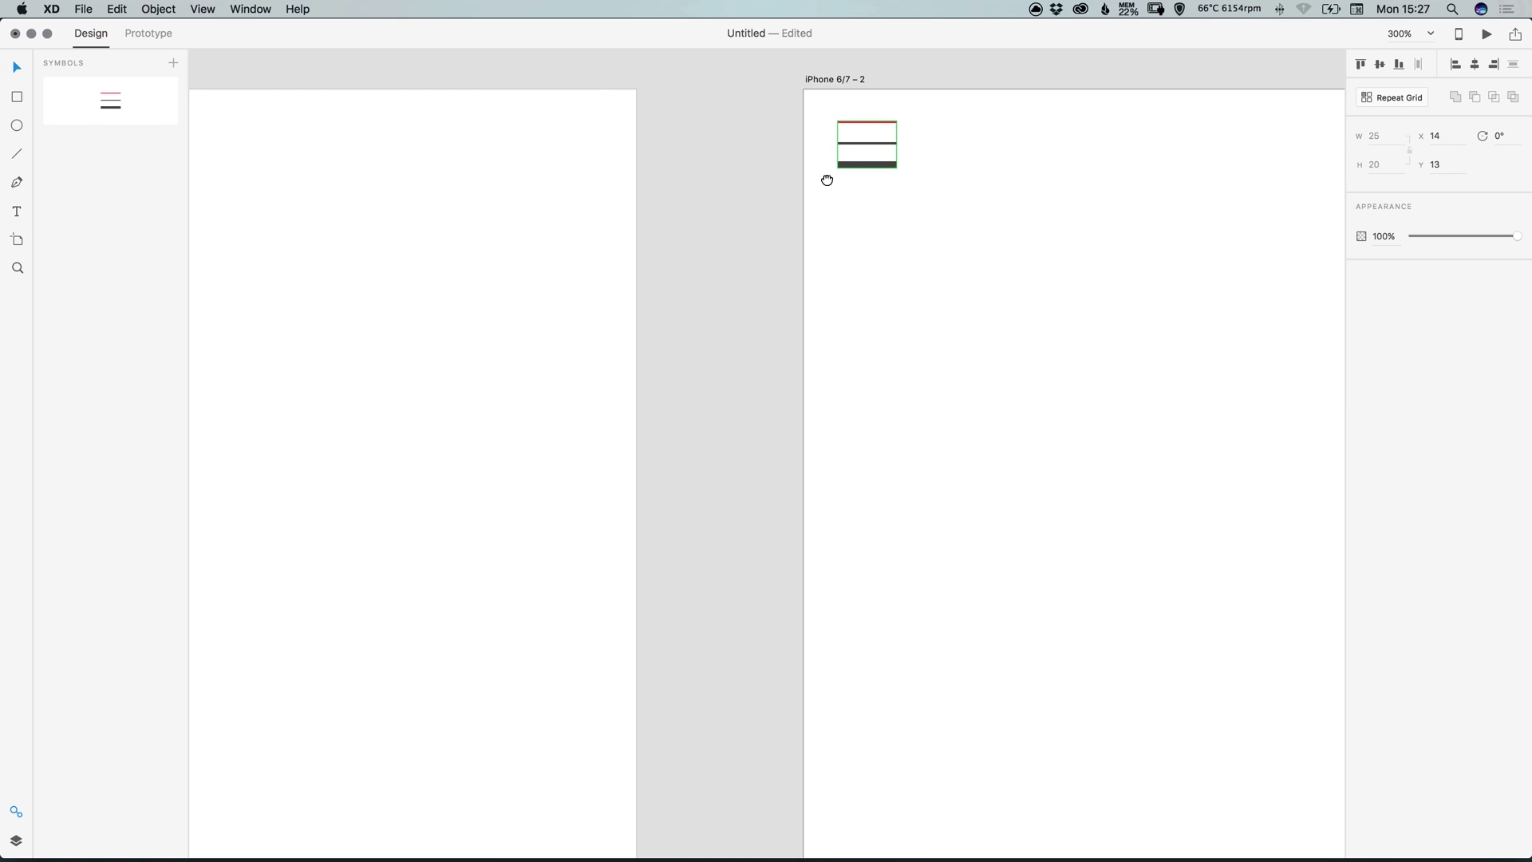
pyautogui.press('super+minus')
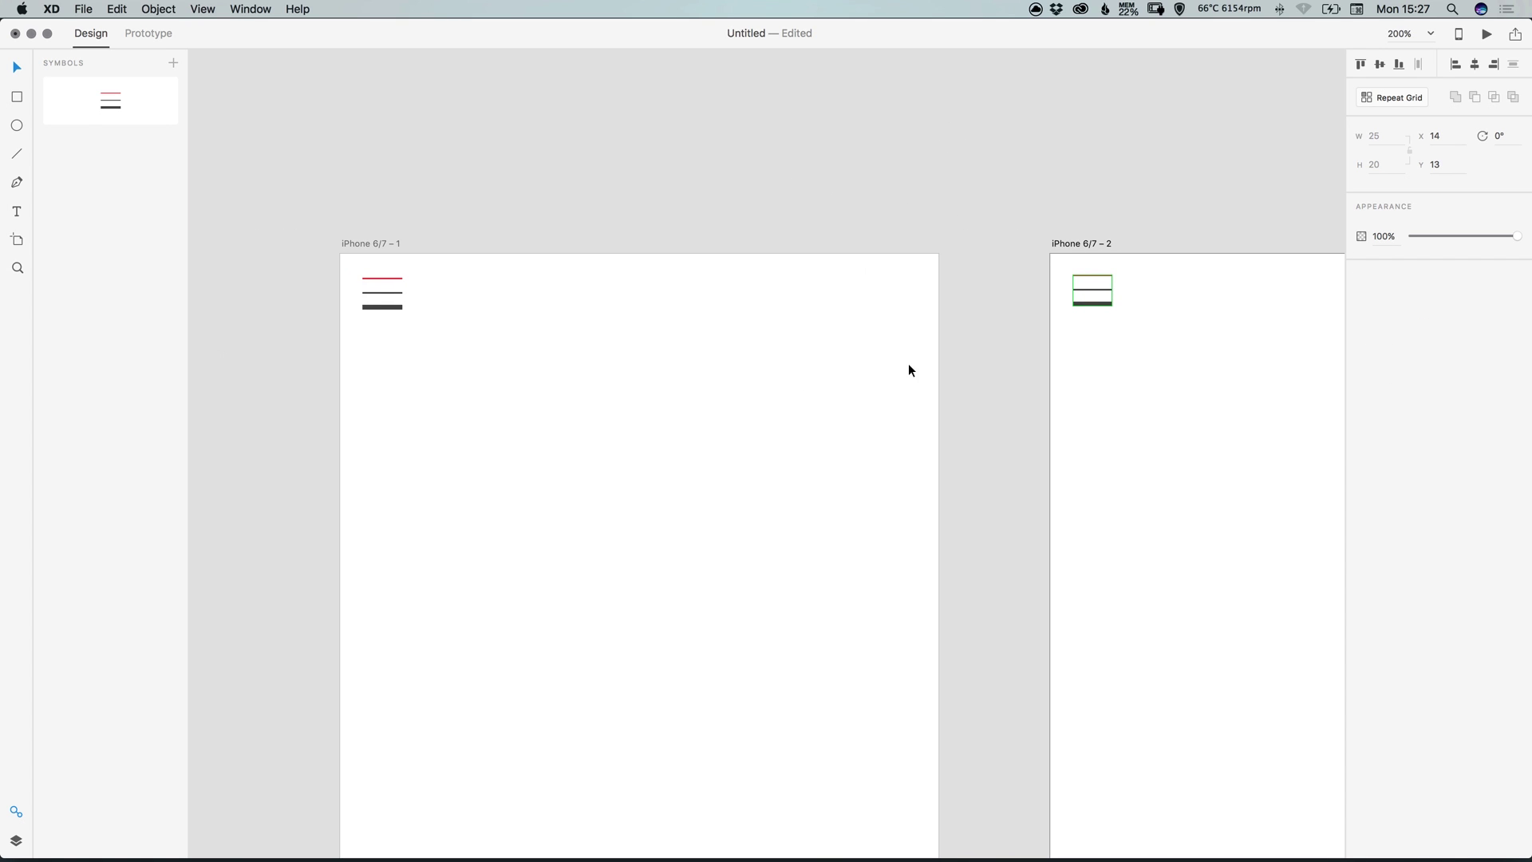
# Inside the hamburger symbol, recolour the middle line magenta and resize the bottom line.
pyautogui.click(1092, 305)
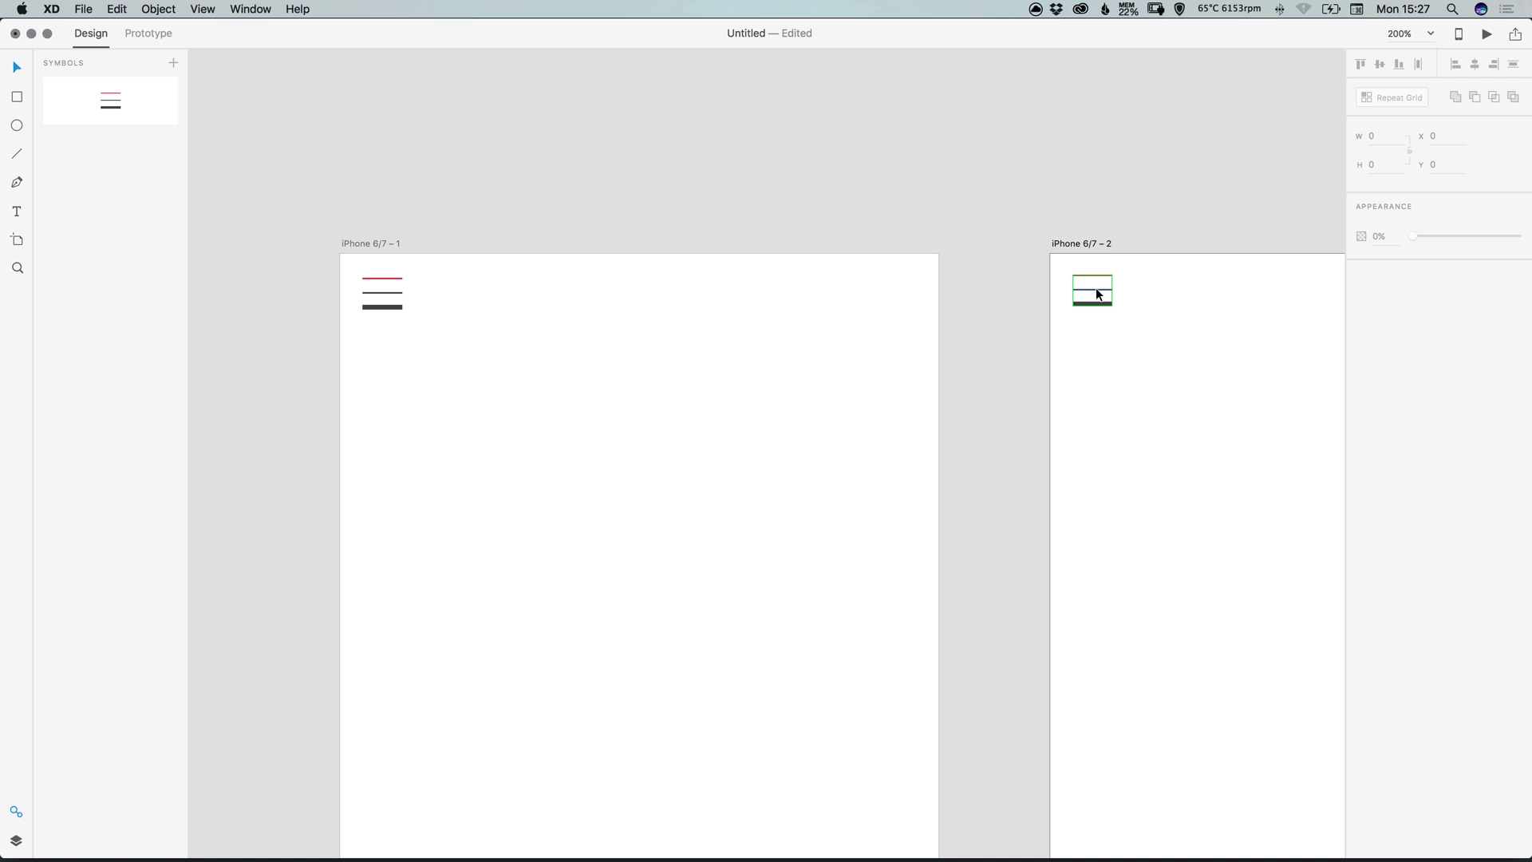
pyautogui.doubleClick(1102, 291)
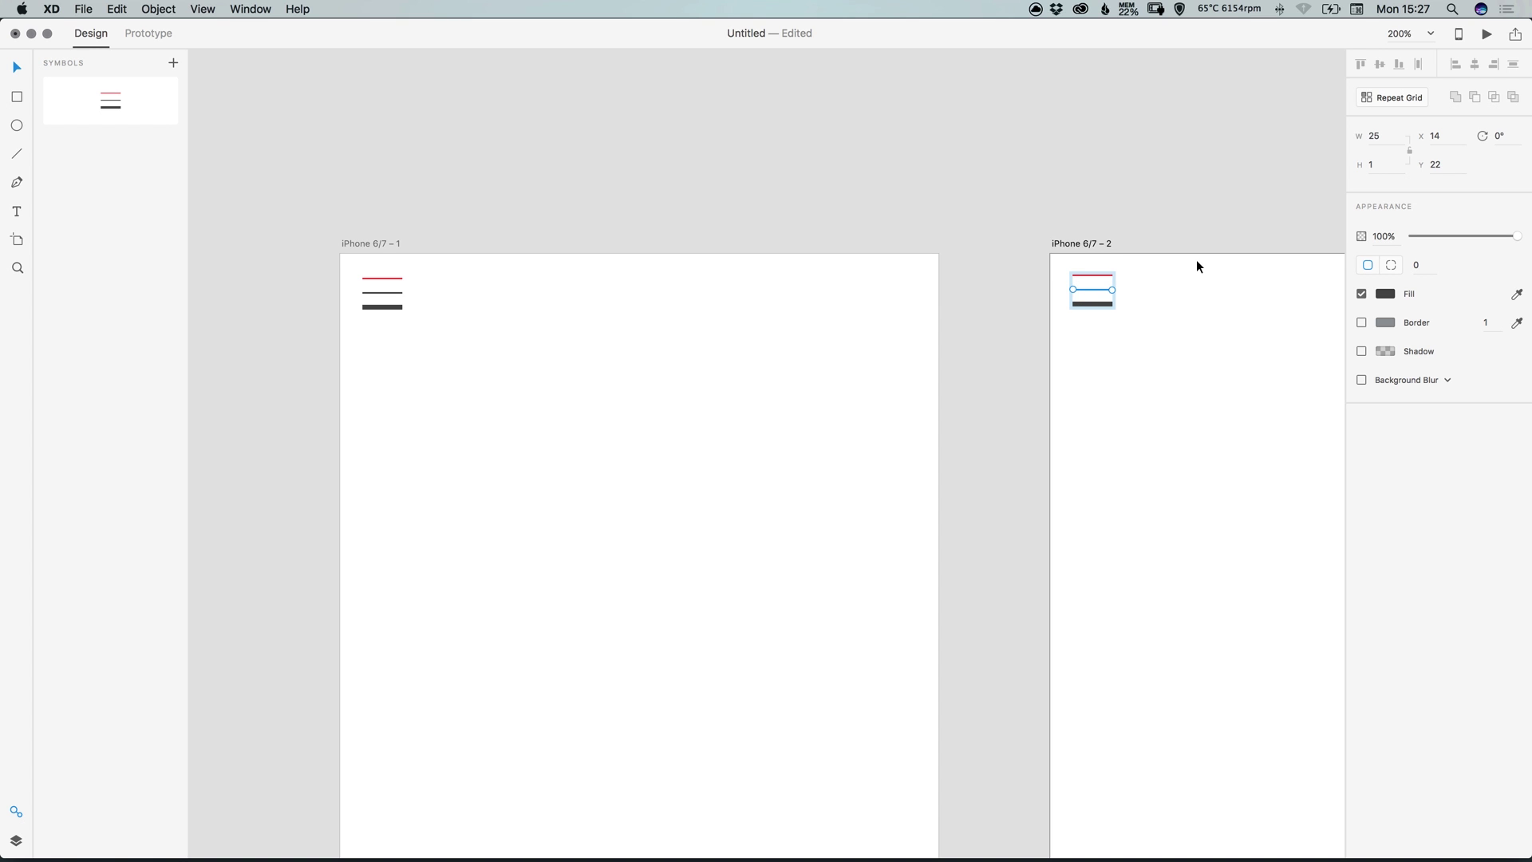
pyautogui.click(1387, 294)
pyautogui.moveTo(1334, 303); pyautogui.dragTo(1278, 205)
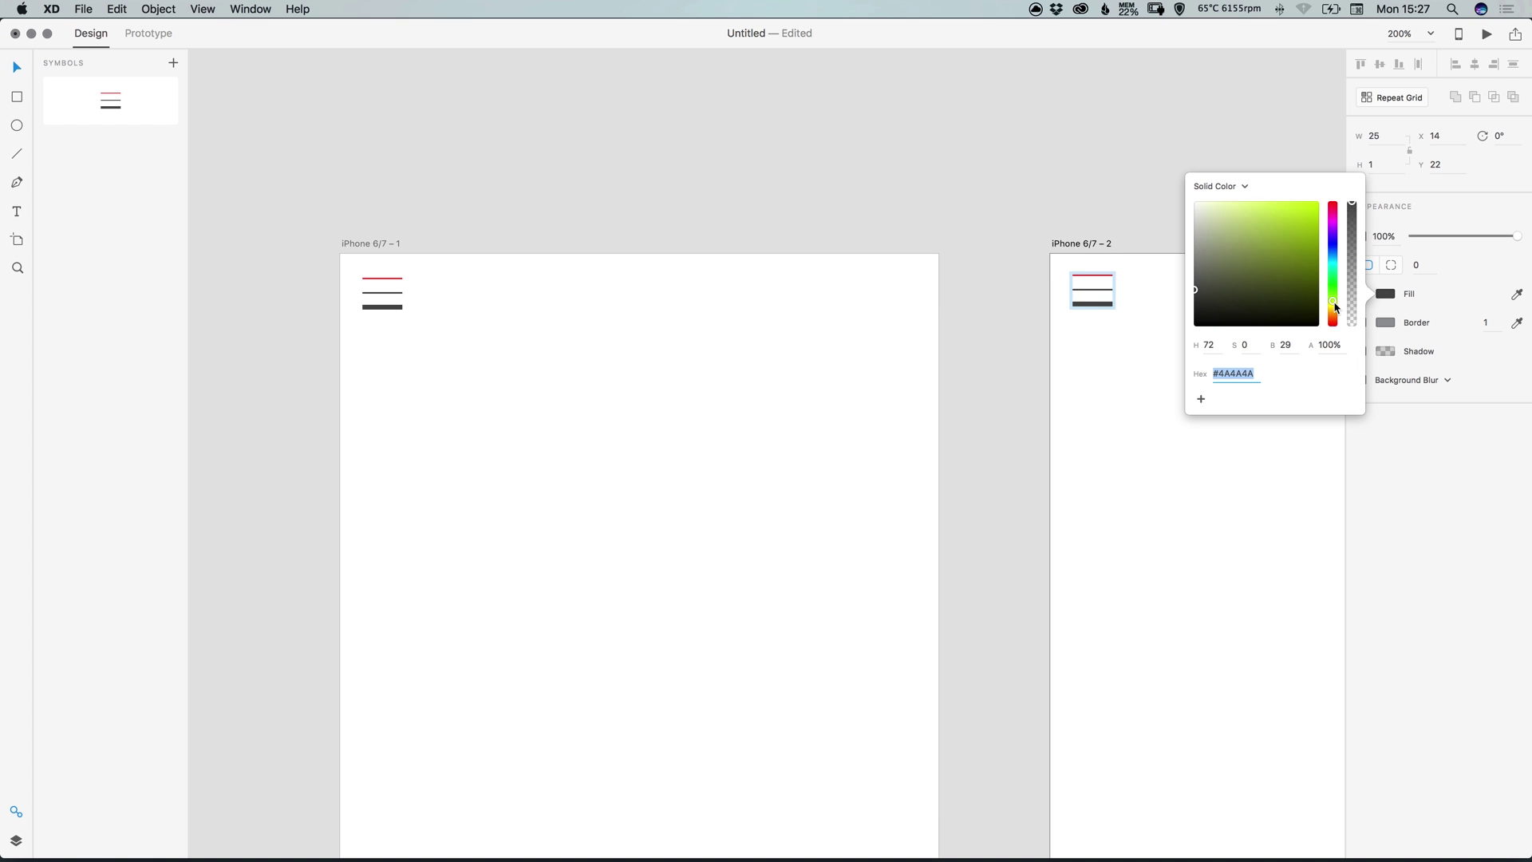
pyautogui.moveTo(1233, 252); pyautogui.dragTo(1286, 229)
pyautogui.click(1095, 304)
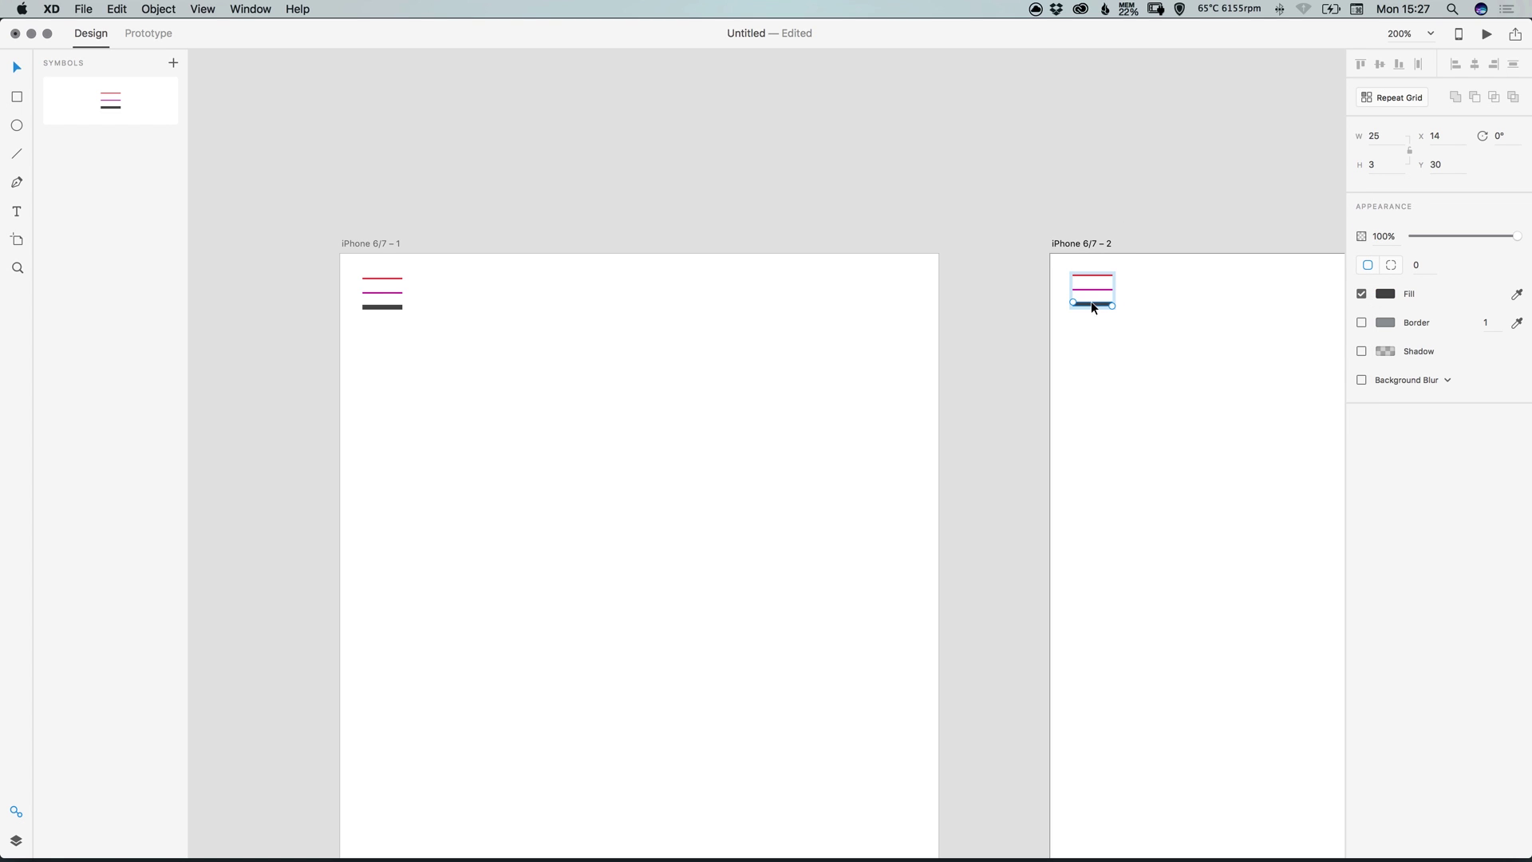
pyautogui.moveTo(1112, 305)
pyautogui.mouseDown()
pyautogui.moveTo(1117, 328)
pyautogui.moveTo(1132, 323)
pyautogui.moveTo(1111, 303)
pyautogui.mouseUp()
# Give all three hamburger lines inside the symbol the same dark grey fill.
pyautogui.scroll(3, 1149, 299)
pyautogui.scroll(3, 1164, 291)
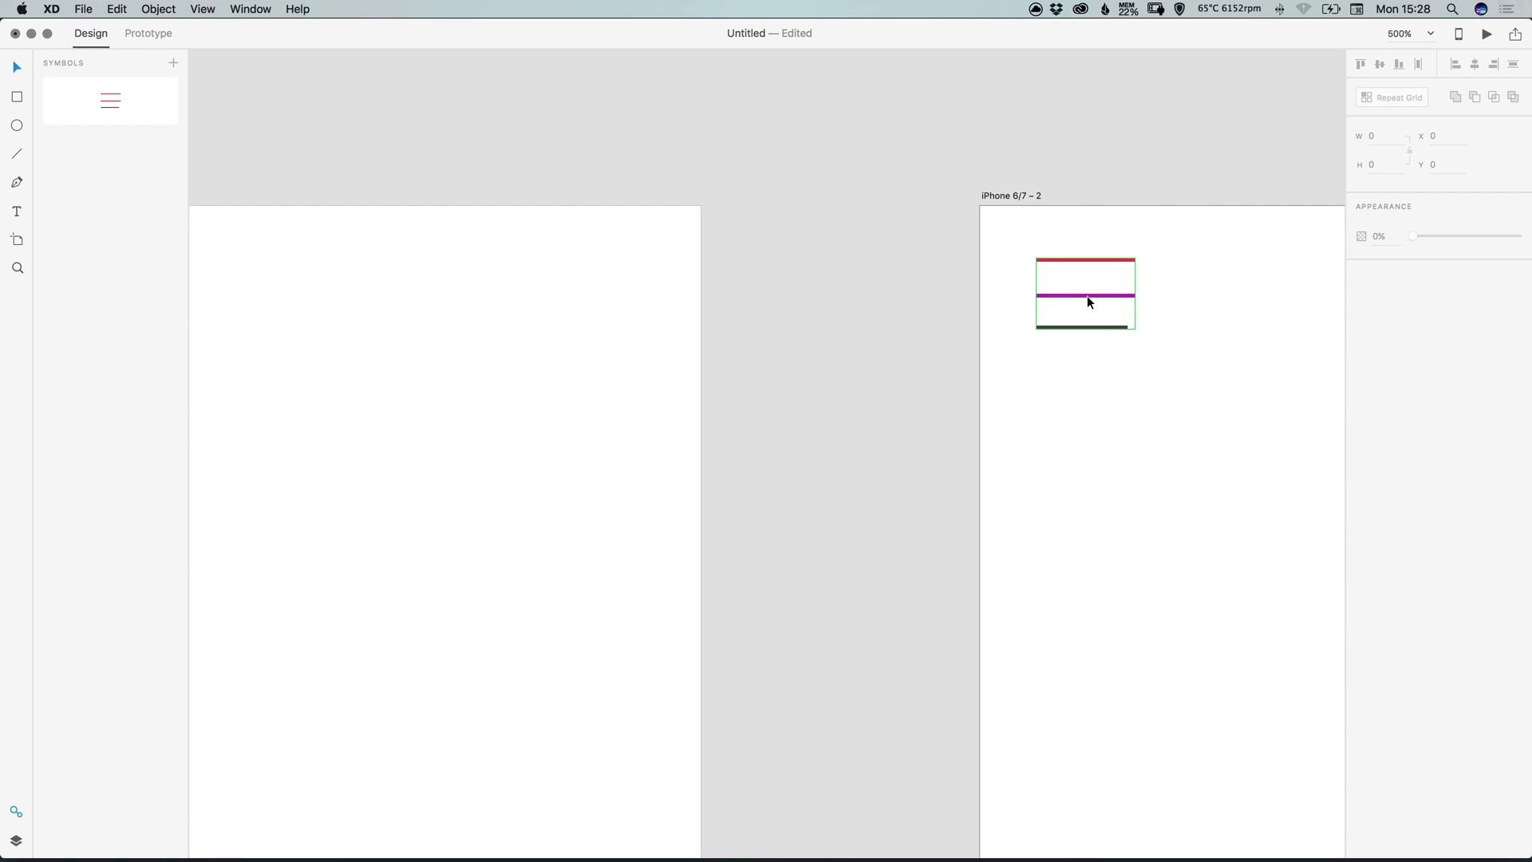
pyautogui.moveTo(1087, 295); pyautogui.dragTo(891, 291)
pyautogui.click(891, 288)
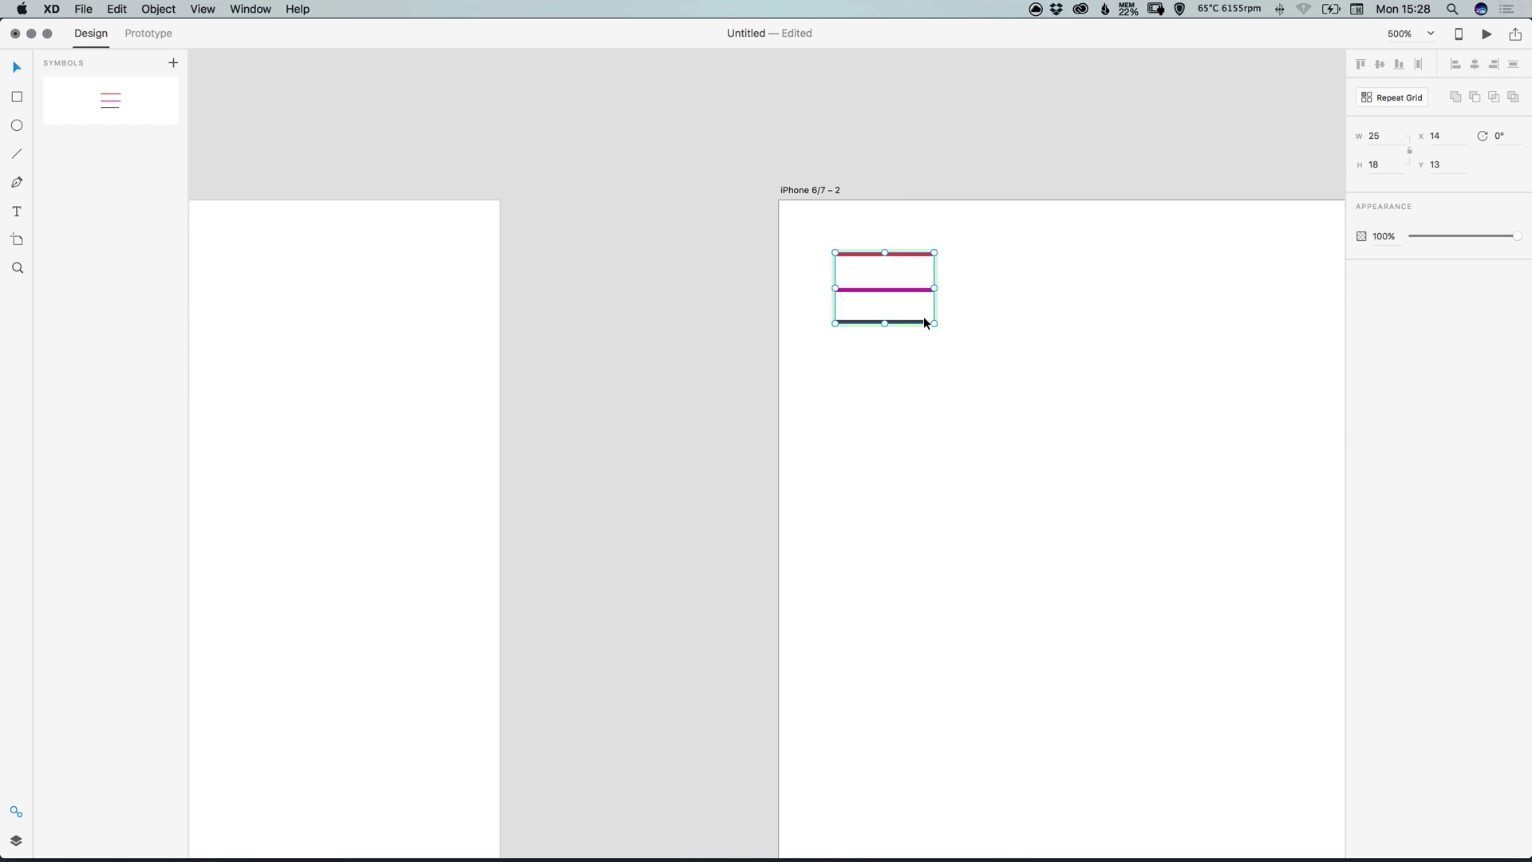
pyautogui.doubleClick(902, 322)
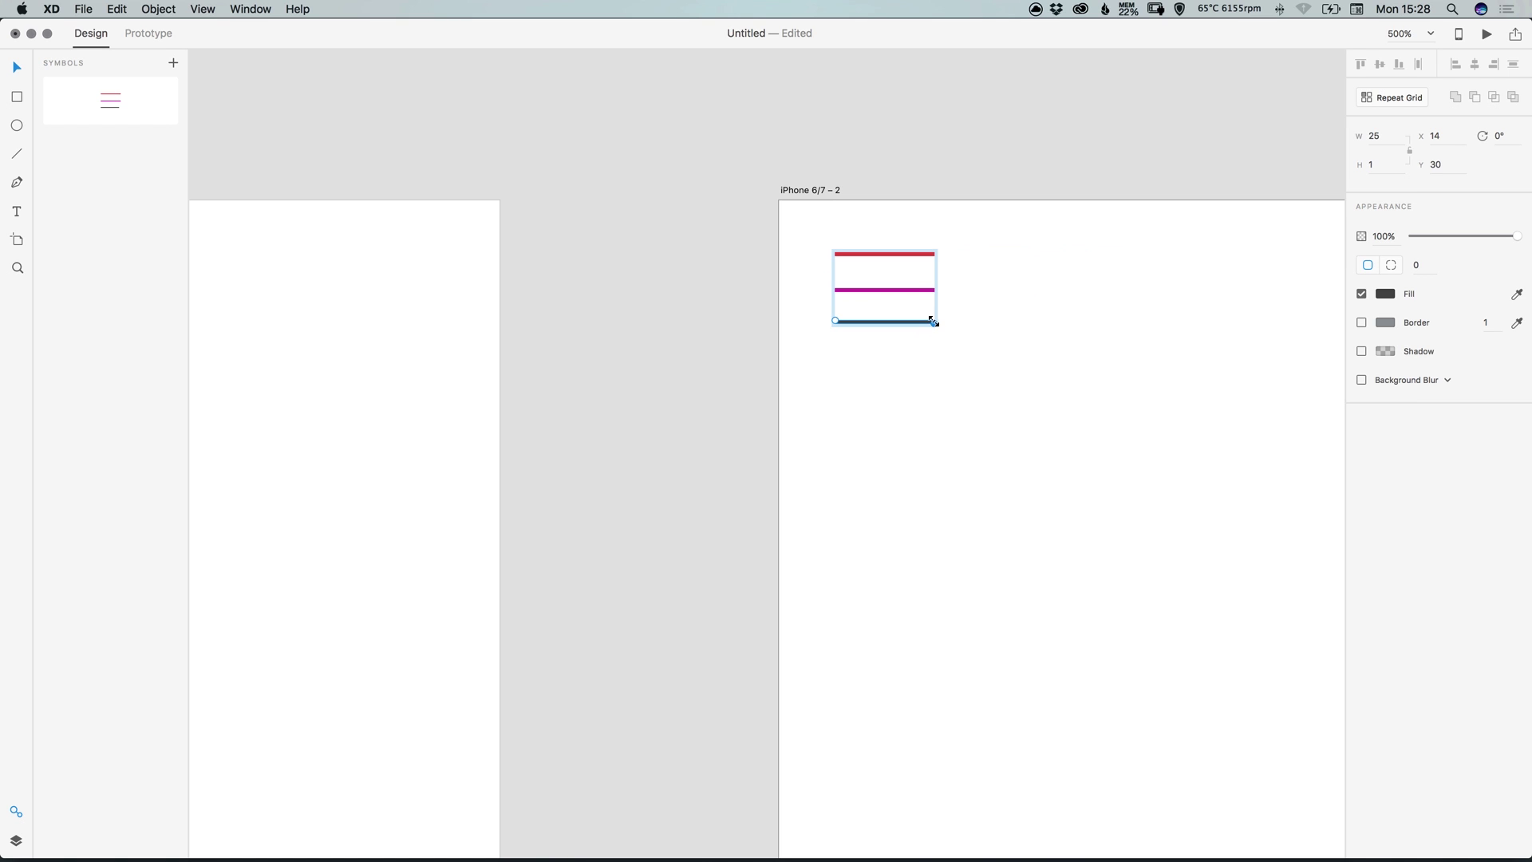
pyautogui.keyDown('shift'); pyautogui.click(919, 290); pyautogui.keyUp('shift')
pyautogui.keyDown('shift'); pyautogui.click(917, 253); pyautogui.keyUp('shift')
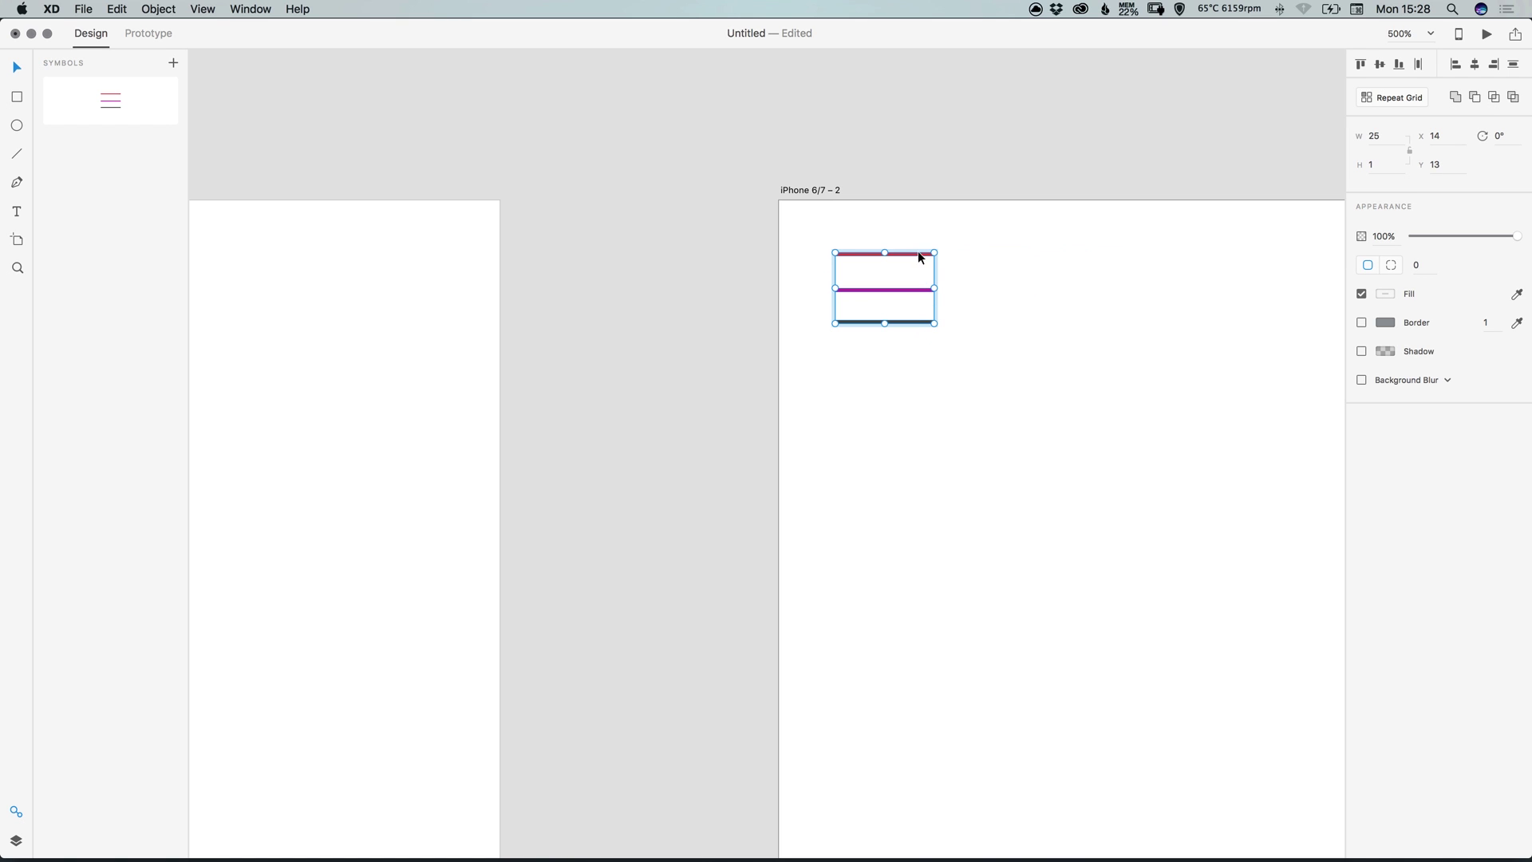
pyautogui.click(1386, 294)
pyautogui.press('Return')
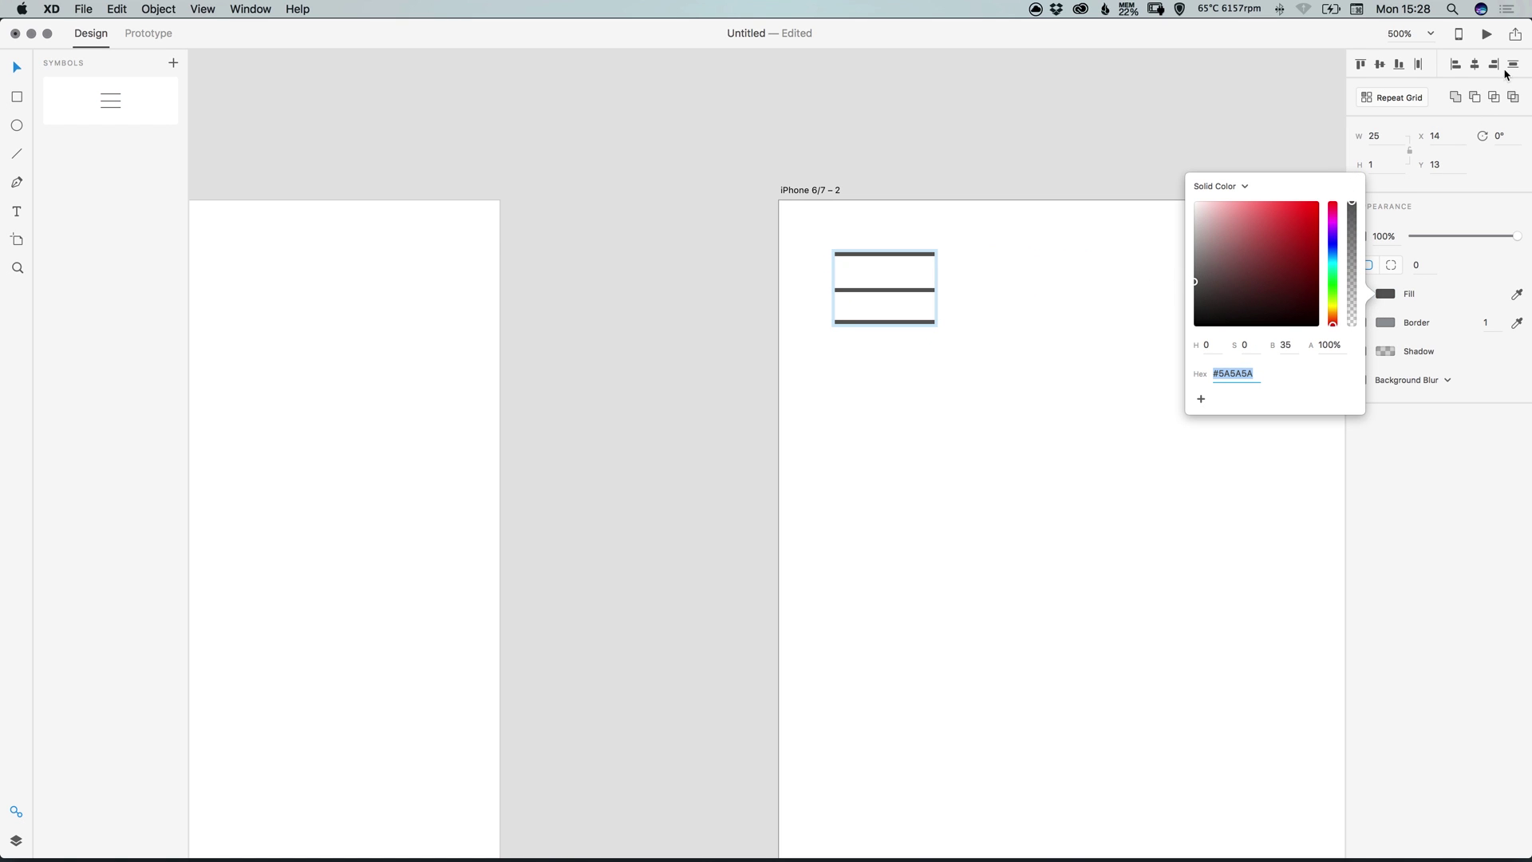
pyautogui.click(1511, 73)
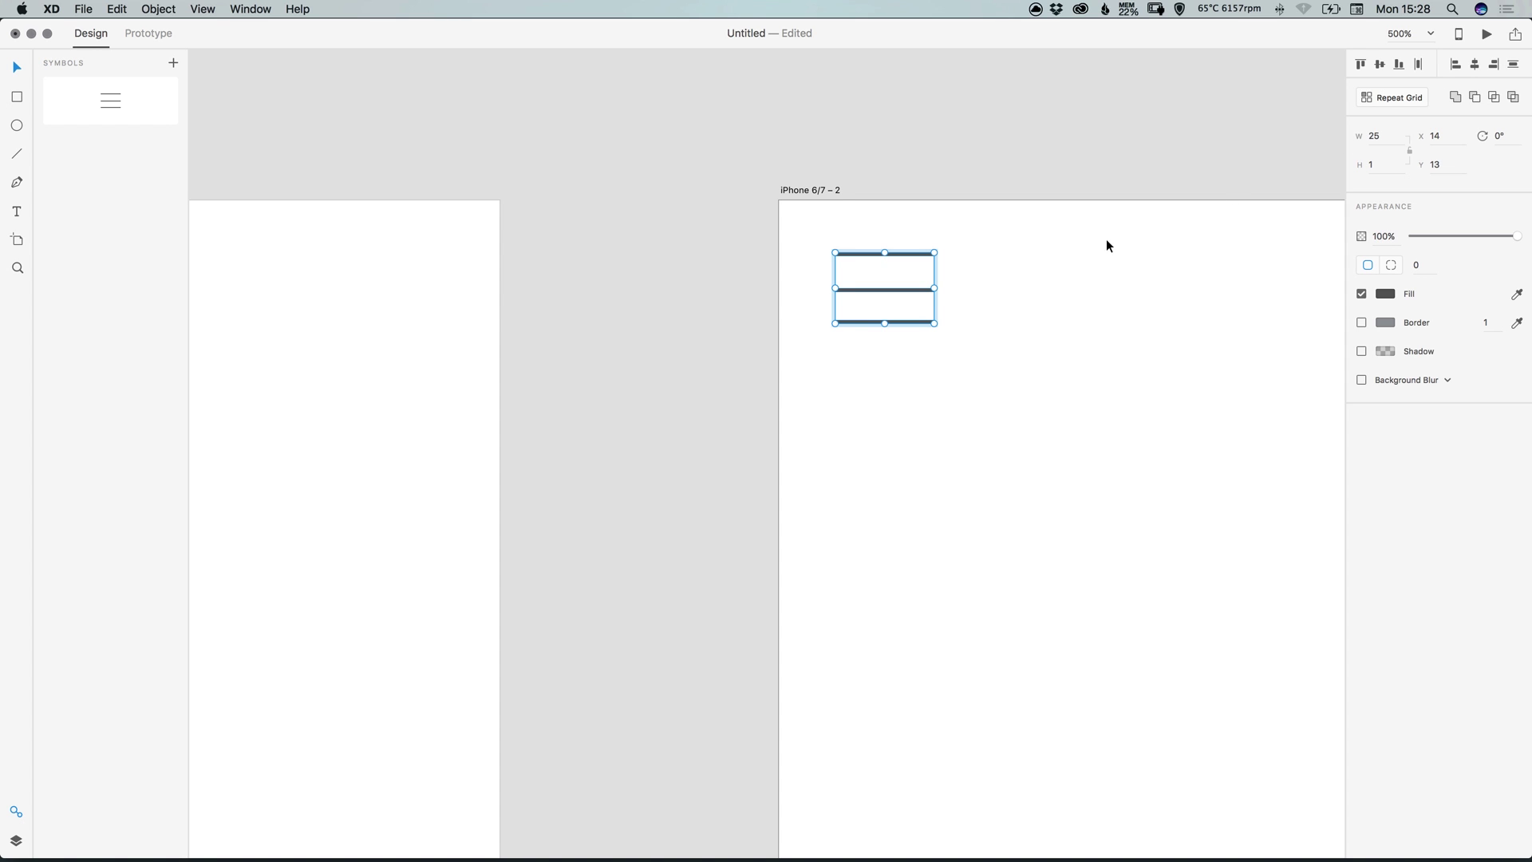
# Lower the symbol's bottom bar one unit so all three grey bars are evenly spaced.
pyautogui.press('Escape')
pyautogui.click(892, 290)
pyautogui.press('super+equal')
pyautogui.press('super+equal')
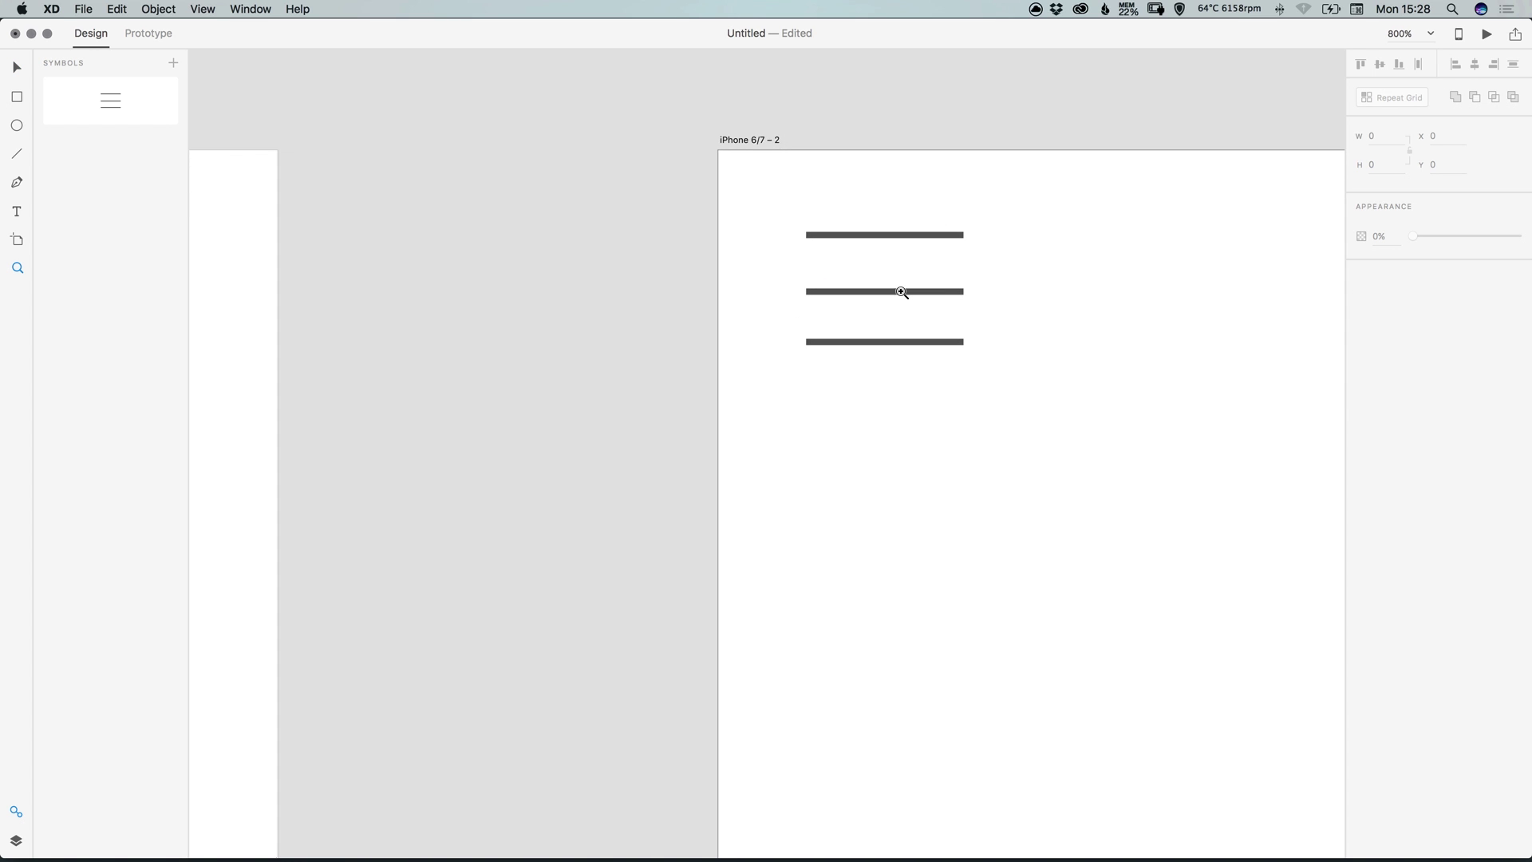
pyautogui.doubleClick(894, 291)
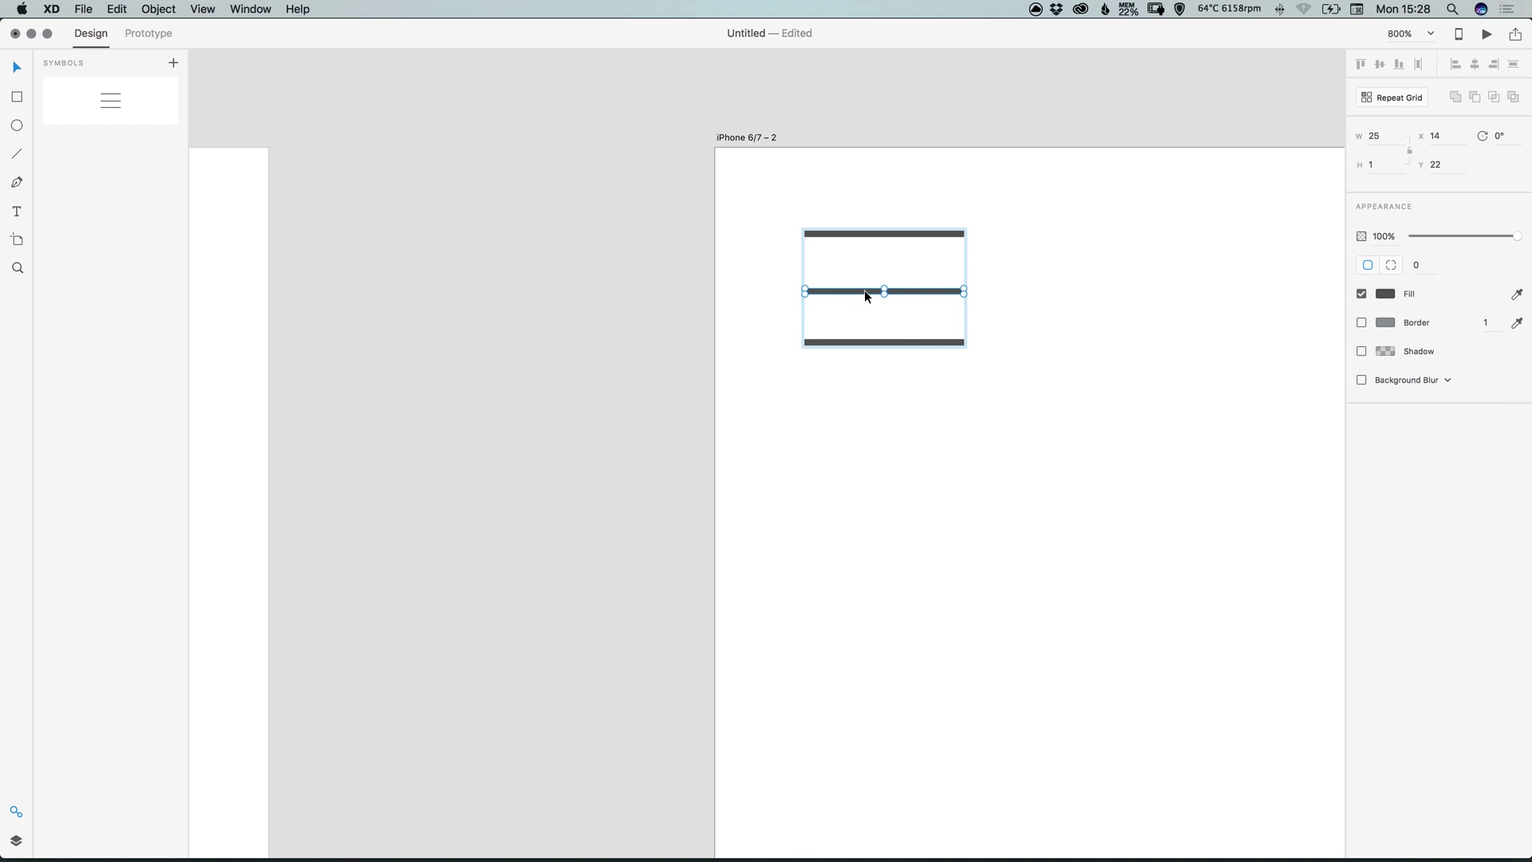
pyautogui.moveTo(864, 290); pyautogui.dragTo(863, 284)
pyautogui.press('super+z')
pyautogui.moveTo(855, 338); pyautogui.dragTo(855, 345)
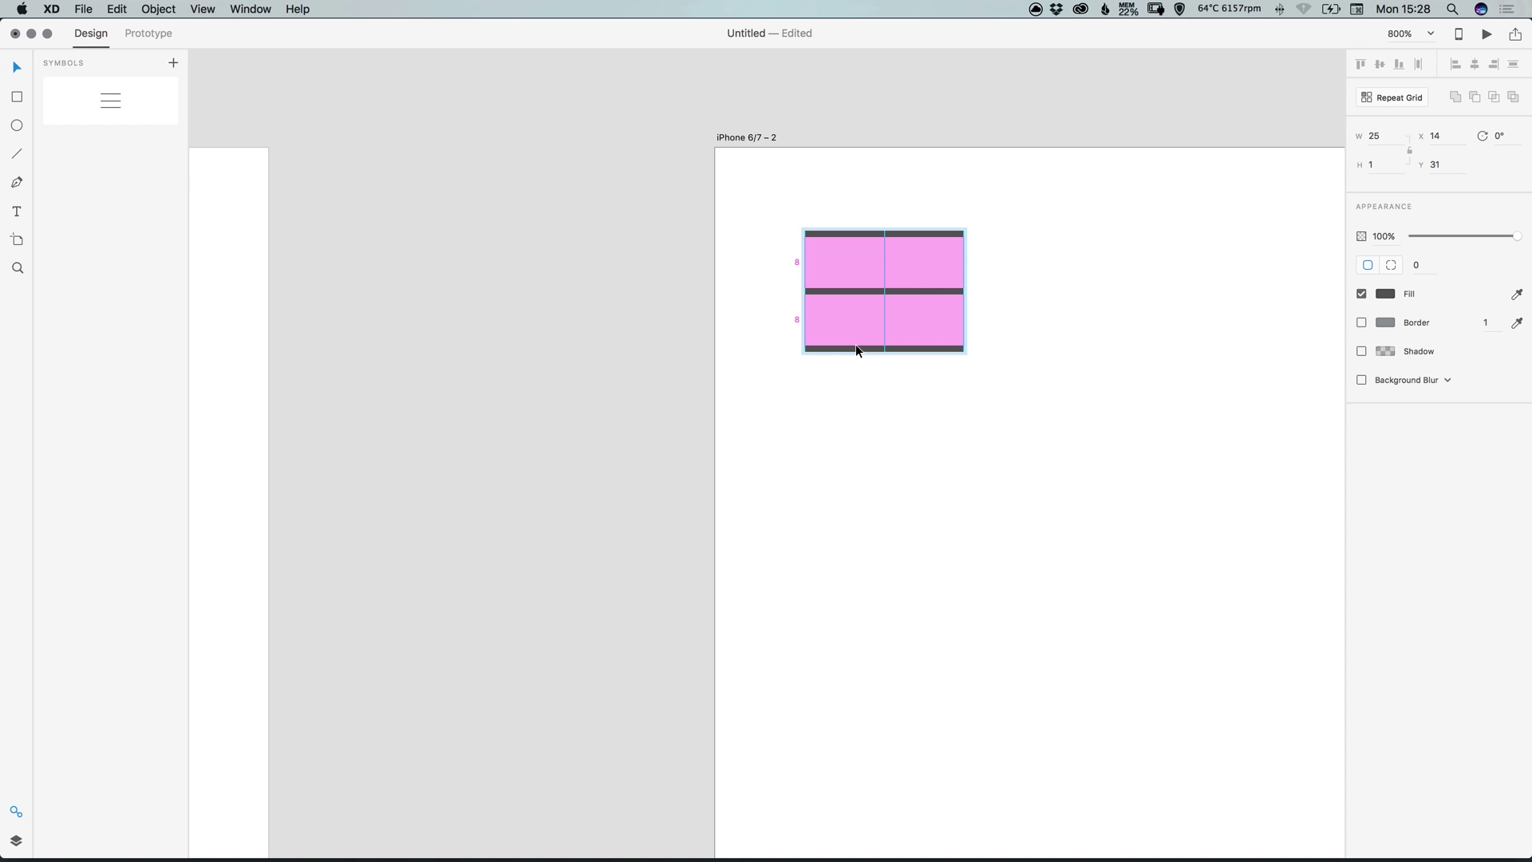
pyautogui.click(633, 311)
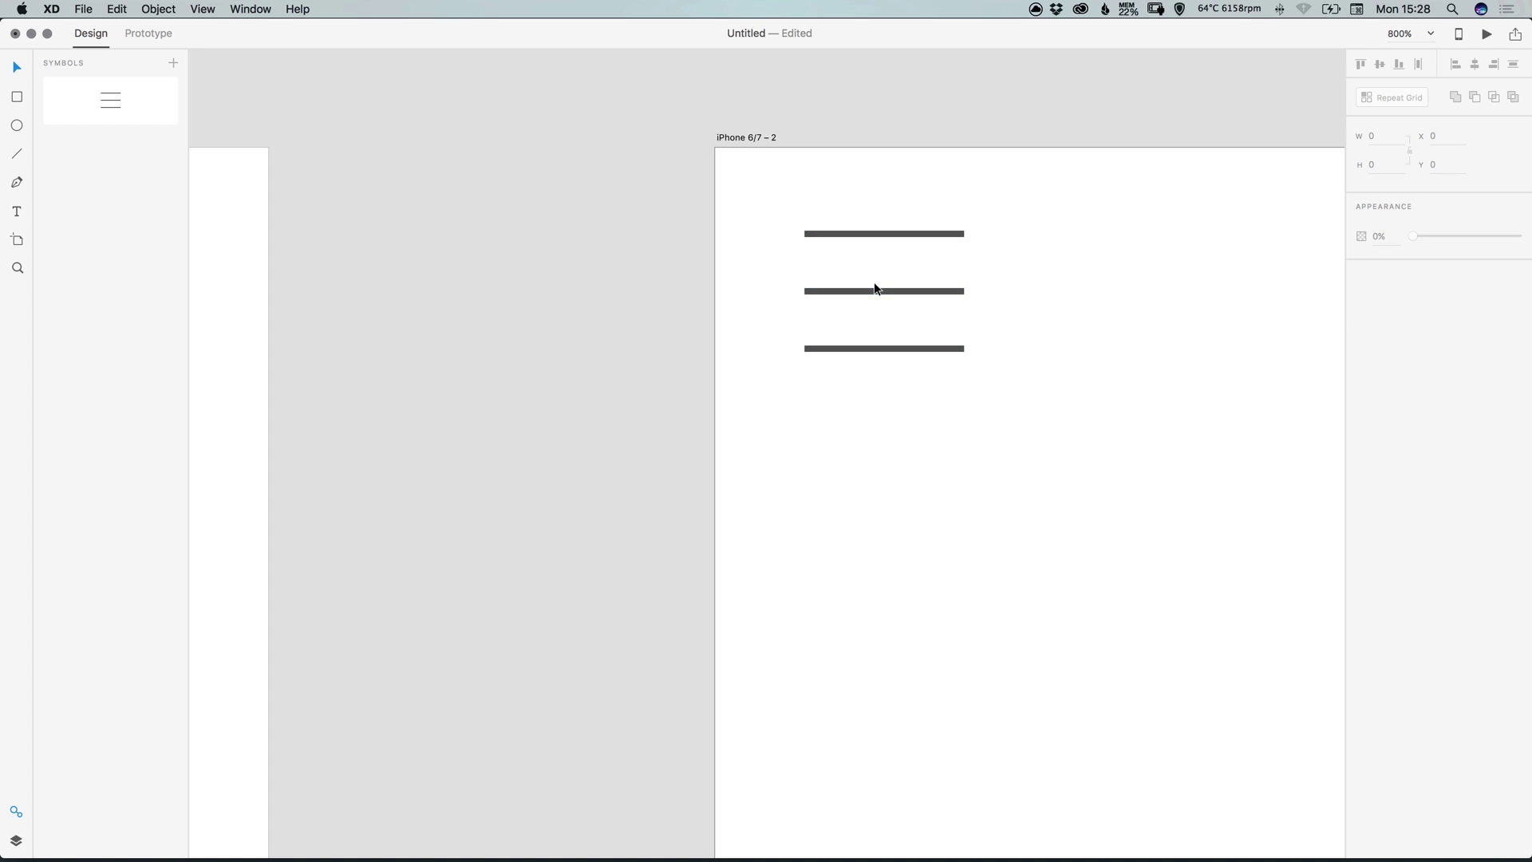
pyautogui.press('super+0')
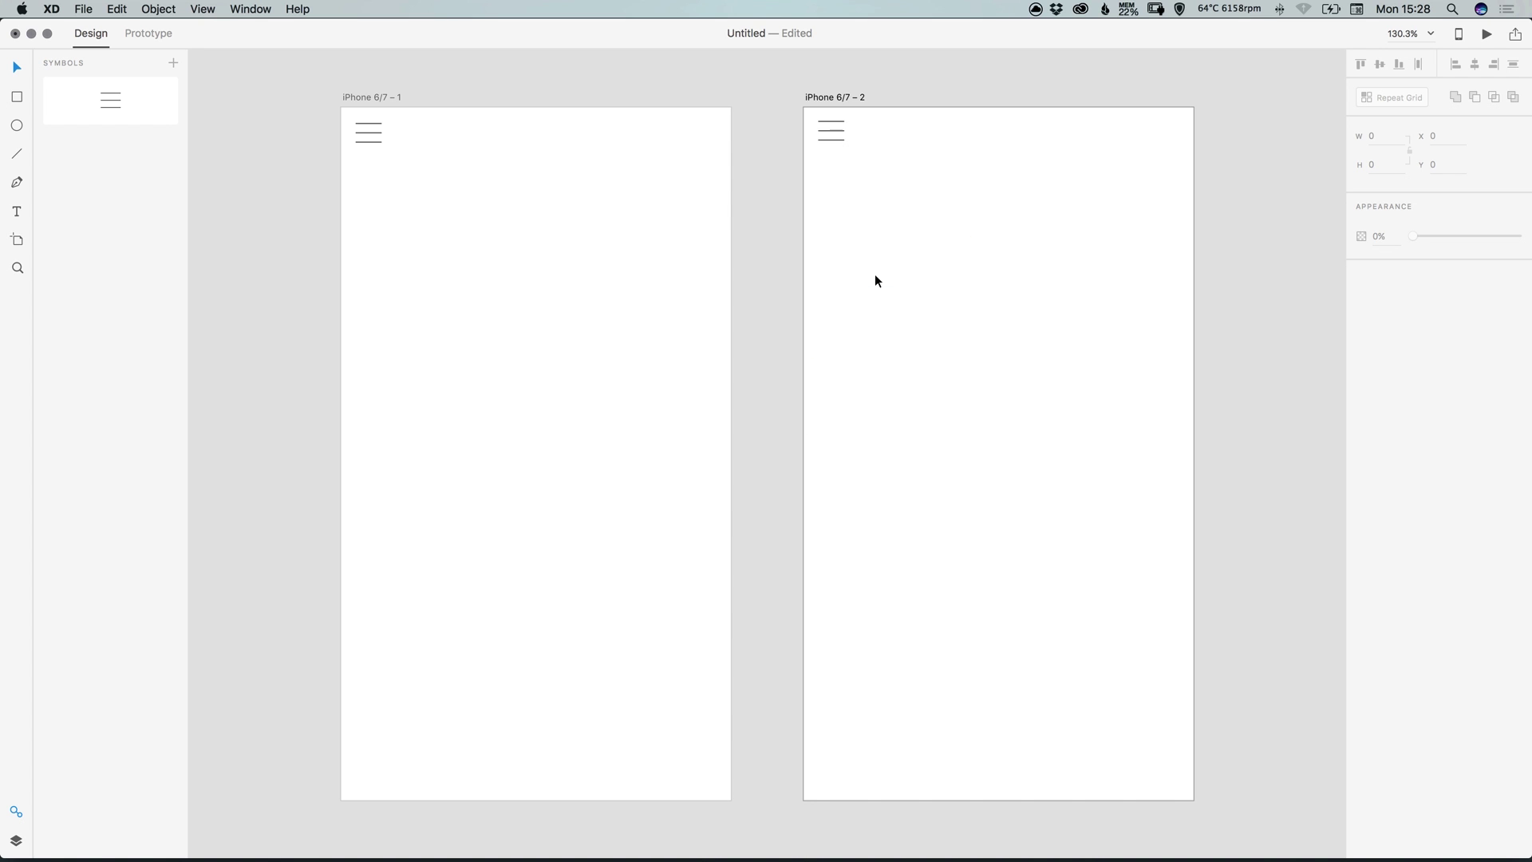
# Close the Symbols panel using its icon at the bottom of the left toolbar.
pyautogui.click(17, 812)
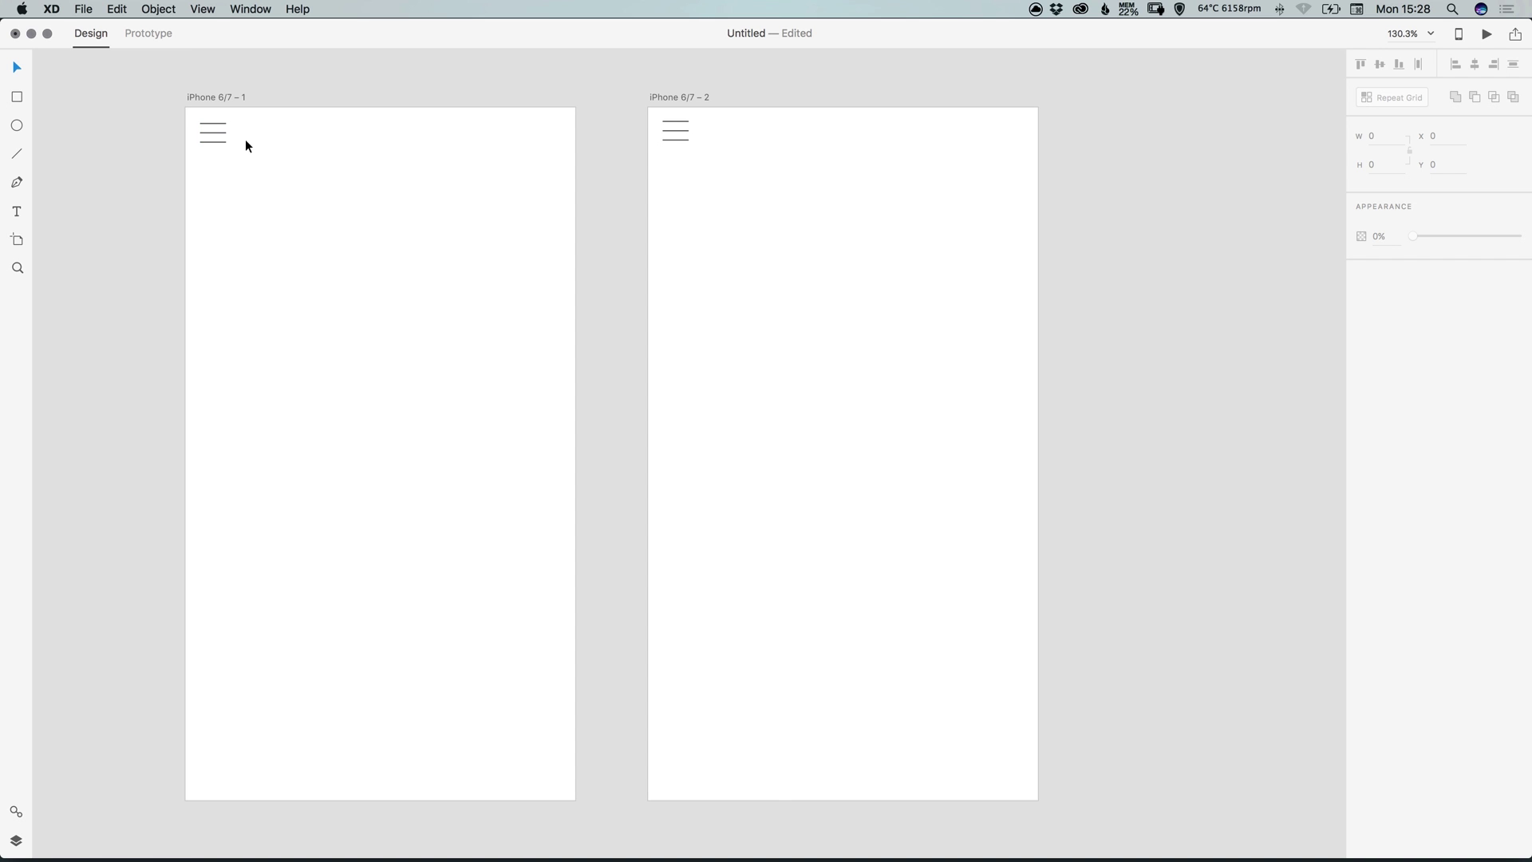